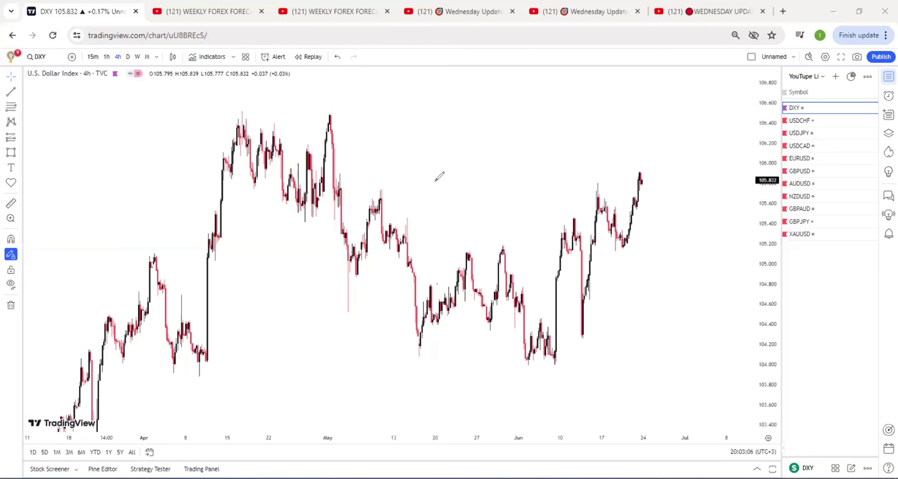
# - Brush a magenta projection over the latest DXY candles, then switch to the weekly forex forecast video tab
pyautogui.moveTo(596, 179)
pyautogui.mouseDown()
pyautogui.moveTo(616, 234)
pyautogui.moveTo(642, 166)
pyautogui.moveTo(654, 175)
pyautogui.mouseUp()
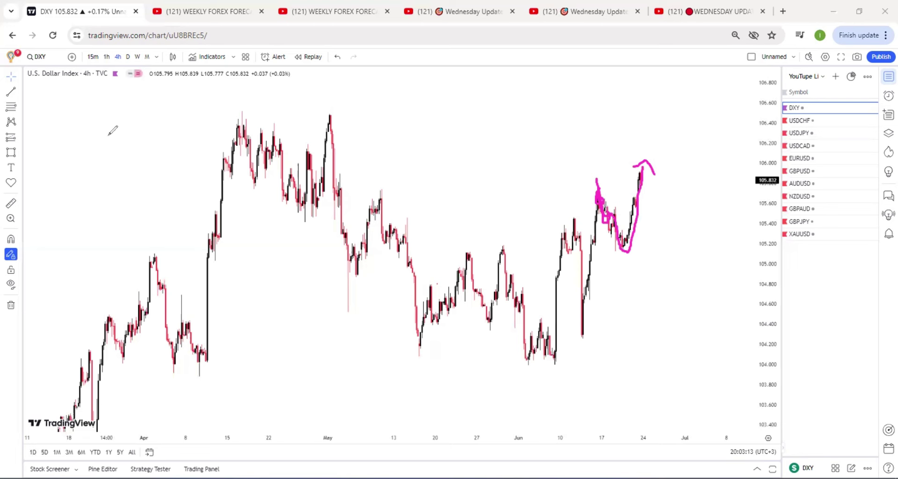
pyautogui.hotkey('ctrl', 'Tab')
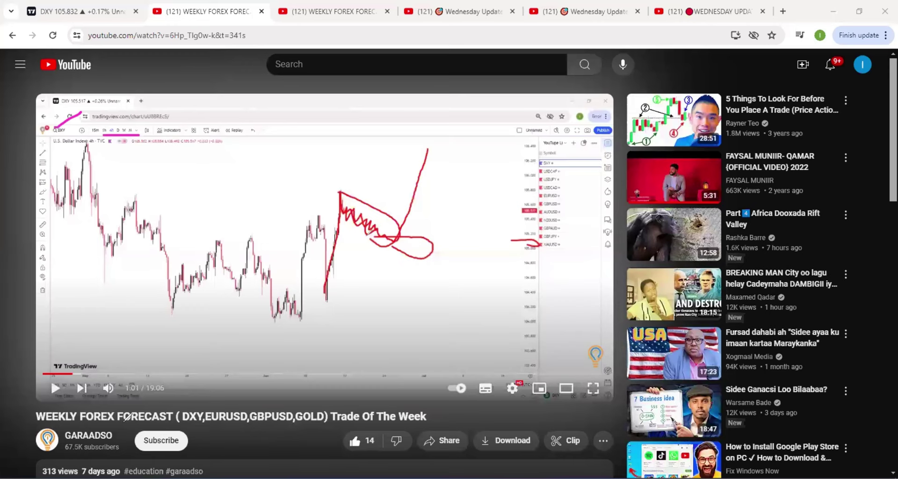
# - Mark the video's upload date and trace its chart peak in magenta, then return to the DXY chart
pyautogui.moveTo(74, 461)
pyautogui.mouseDown()
pyautogui.moveTo(123, 451)
pyautogui.moveTo(74, 459)
pyautogui.mouseUp()
pyautogui.moveTo(340, 189)
pyautogui.mouseDown()
pyautogui.moveTo(347, 216)
pyautogui.moveTo(388, 251)
pyautogui.moveTo(464, 133)
pyautogui.mouseUp()
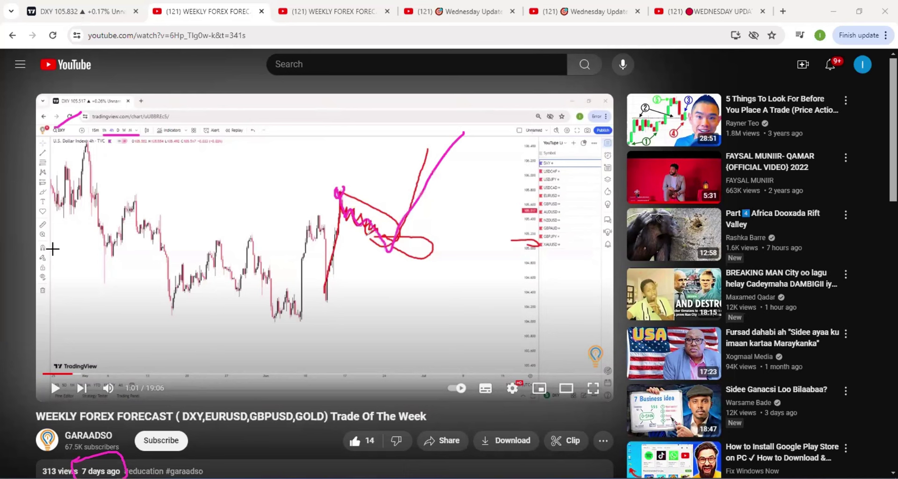
pyautogui.hotkey('ctrl', '1')
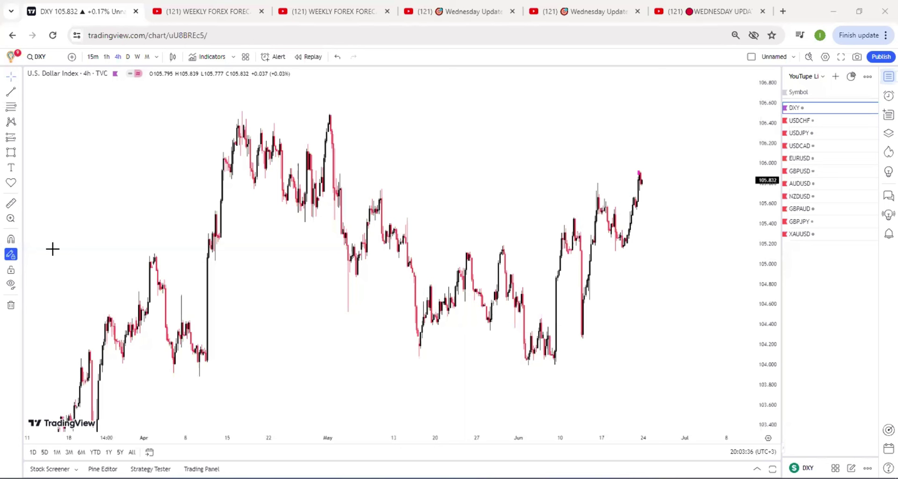
# - Sketch several magenta zigzag projections of DXY pulling back from its latest high
pyautogui.moveTo(638, 173); pyautogui.dragTo(683, 236)
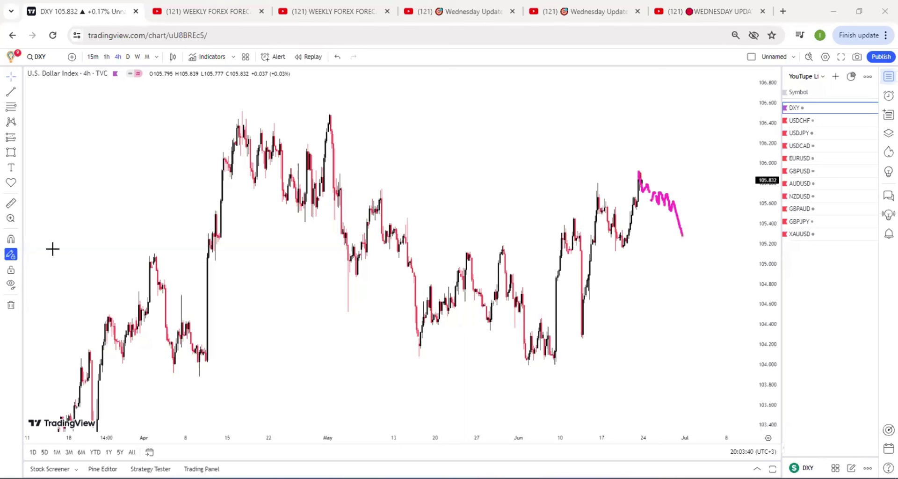
pyautogui.moveTo(640, 165); pyautogui.dragTo(686, 204)
pyautogui.moveTo(626, 181); pyautogui.dragTo(665, 228)
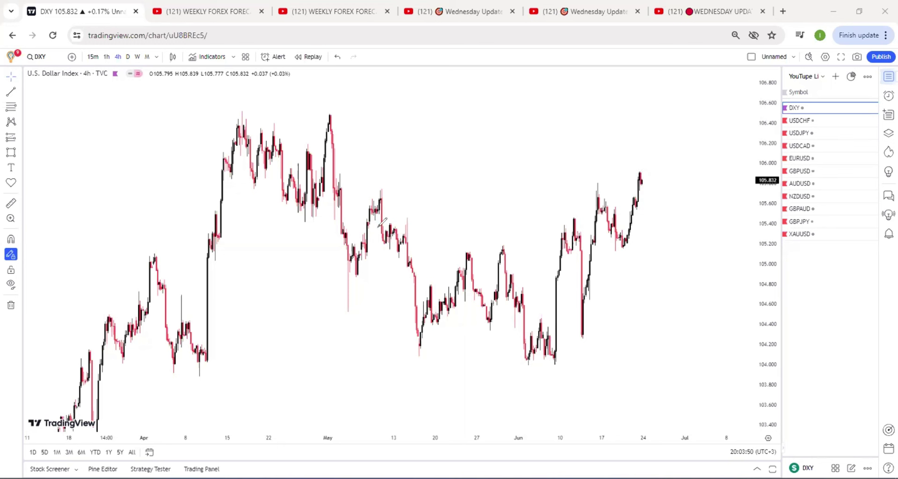
pyautogui.moveTo(639, 172); pyautogui.dragTo(685, 216)
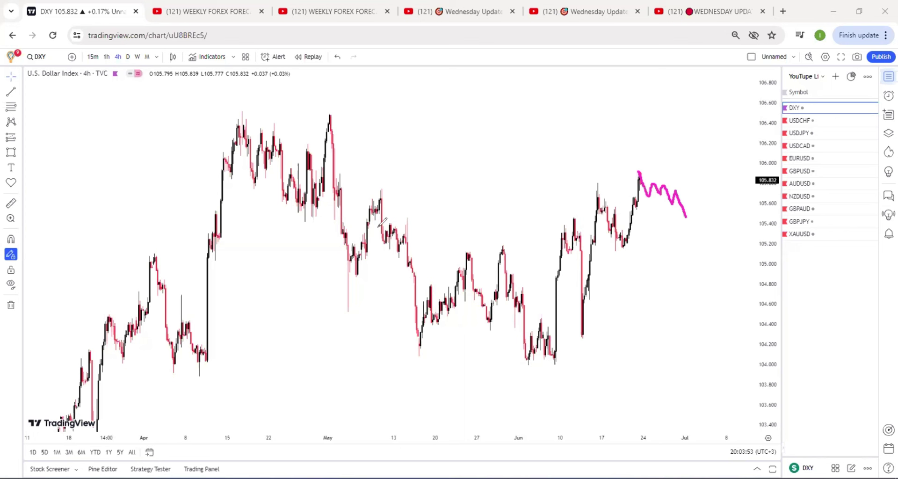
pyautogui.moveTo(646, 165); pyautogui.dragTo(696, 199)
pyautogui.moveTo(631, 181); pyautogui.dragTo(681, 223)
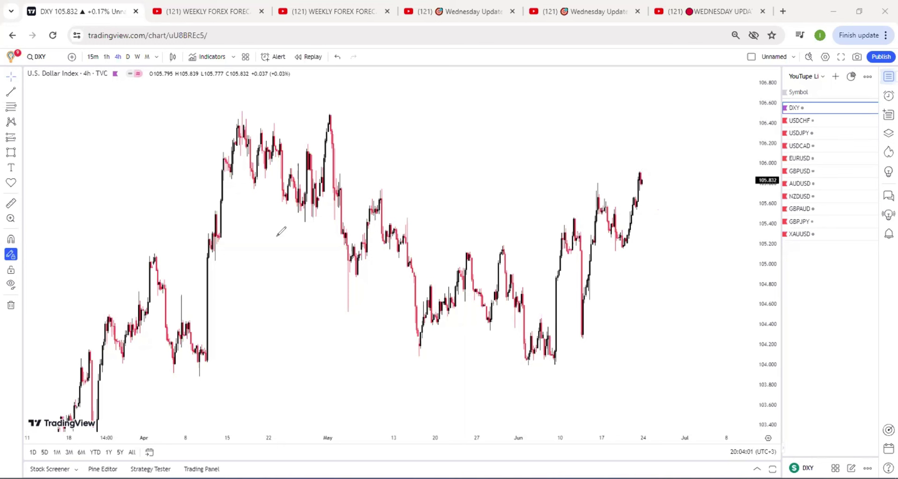
# - Draw a drop-and-bounce path, a line at the latest high and a shorter zigzag, then load USDCHF
pyautogui.moveTo(636, 170)
pyautogui.mouseDown()
pyautogui.moveTo(657, 201)
pyautogui.moveTo(678, 185)
pyautogui.moveTo(696, 243)
pyautogui.moveTo(703, 237)
pyautogui.mouseUp()
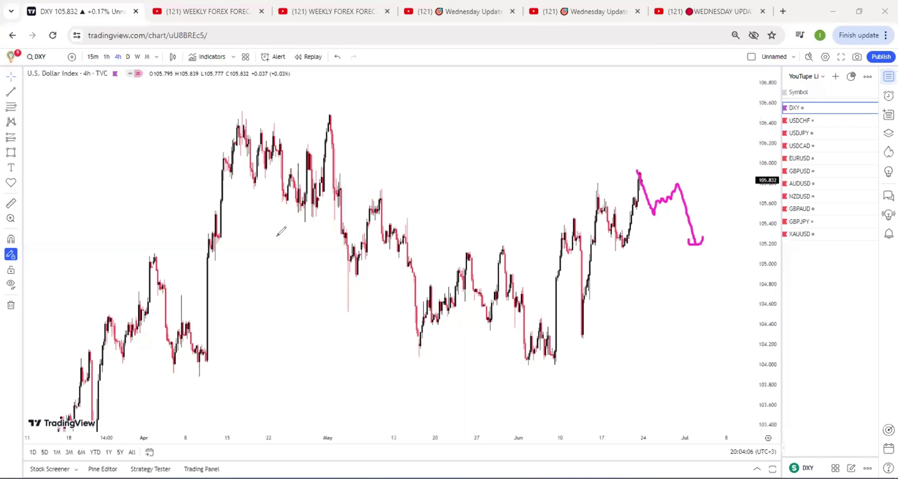
pyautogui.moveTo(633, 170)
pyautogui.mouseDown()
pyautogui.moveTo(657, 201)
pyautogui.moveTo(678, 164)
pyautogui.moveTo(693, 165)
pyautogui.mouseUp()
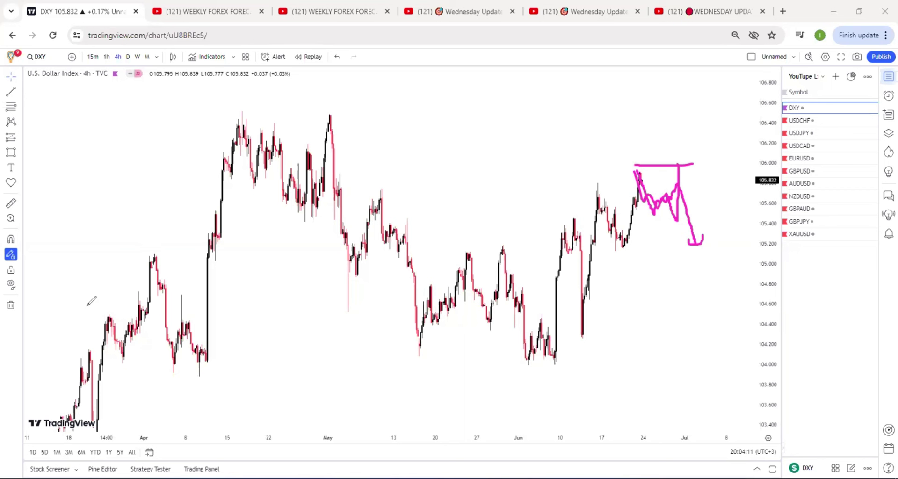
pyautogui.moveTo(638, 167)
pyautogui.mouseDown()
pyautogui.moveTo(679, 214)
pyautogui.moveTo(688, 202)
pyautogui.mouseUp()
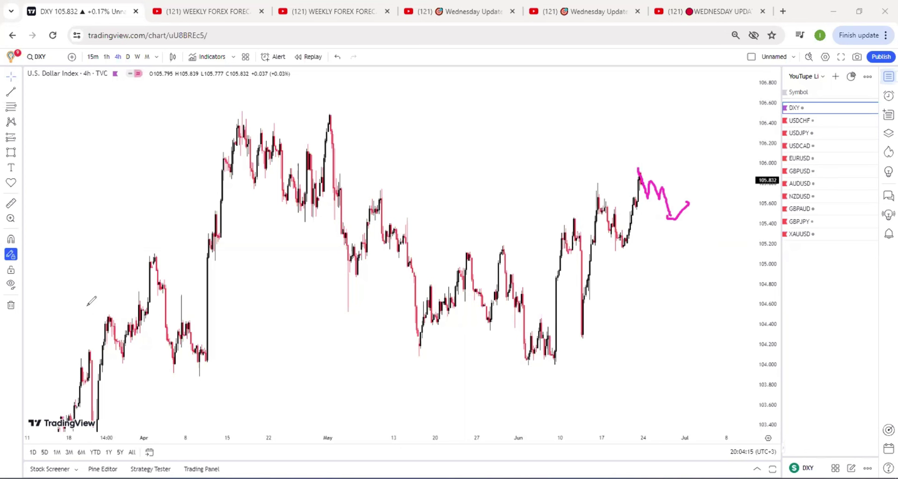
pyautogui.press('Down')
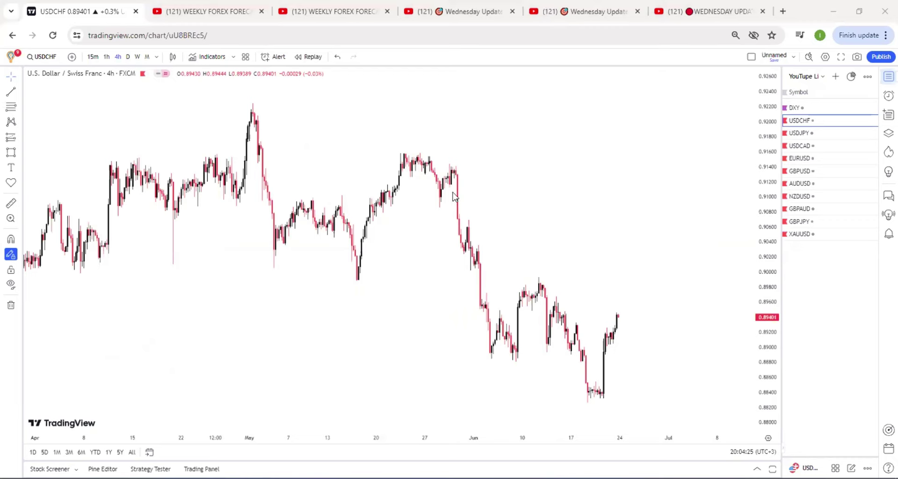
pyautogui.hotkey('ctrl', '5')
pyautogui.click(408, 199)
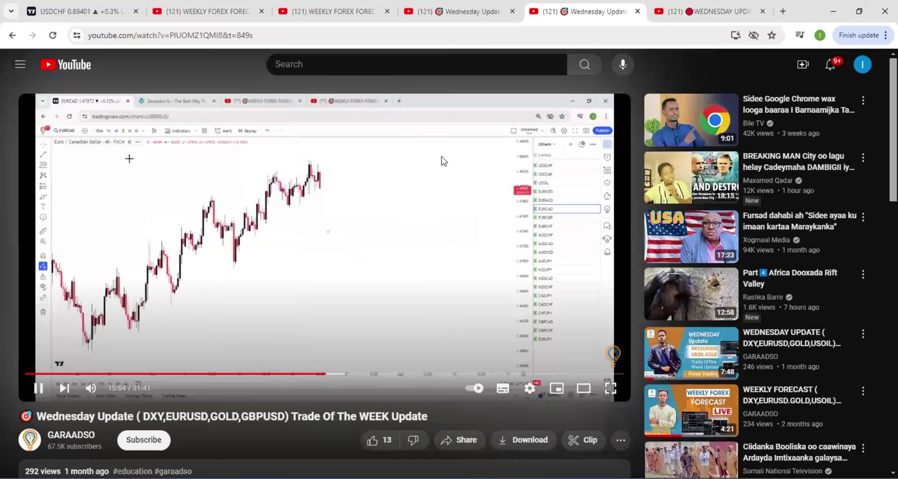
pyautogui.click(442, 156)
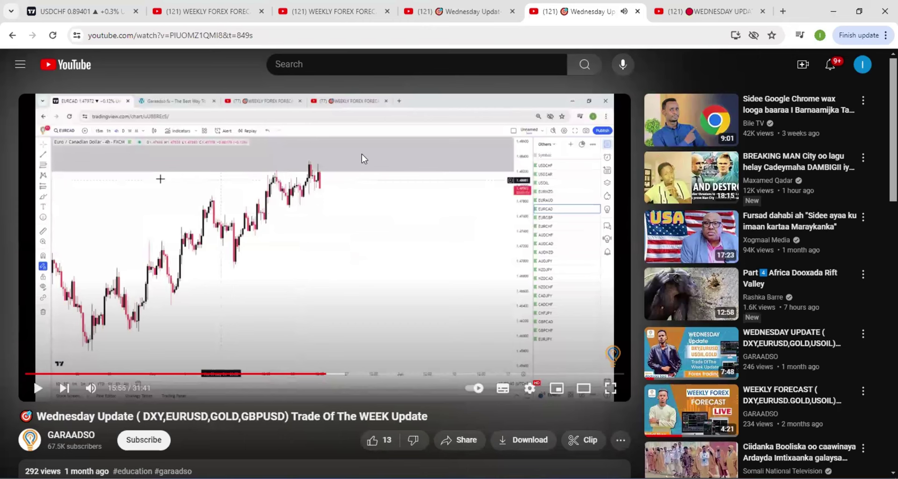
pyautogui.hotkey('ctrl', 'shift', 'Tab')
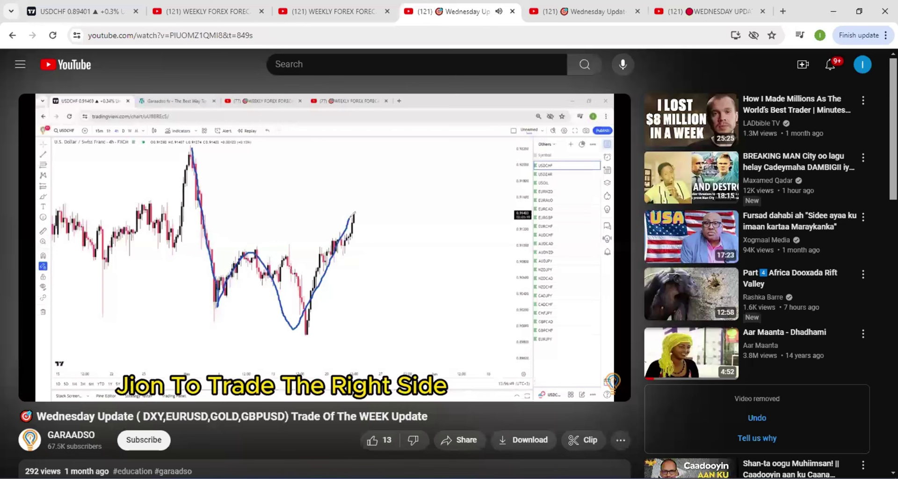
pyautogui.moveTo(380, 193)
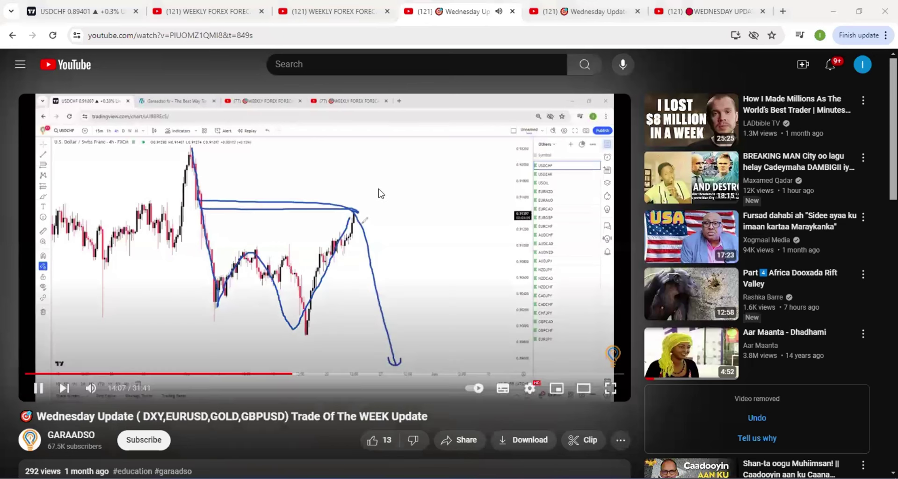
pyautogui.click(47, 5)
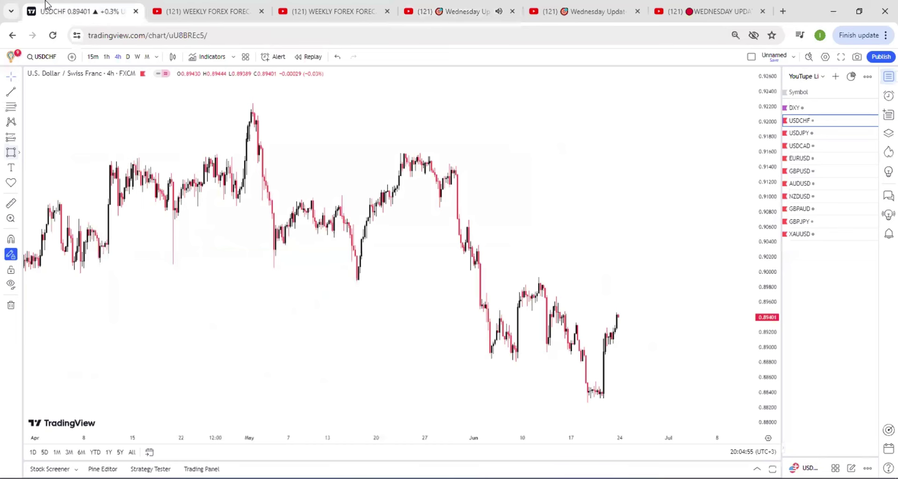
# - Trace USDCHF's May rally, late-April fall, mid-May lows and June decline, then clear the strokes
pyautogui.moveTo(296, 200); pyautogui.dragTo(408, 137)
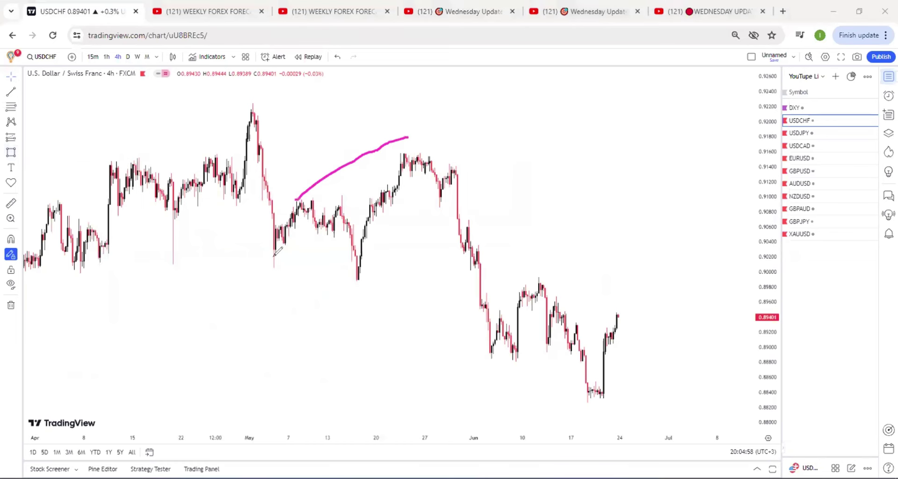
pyautogui.moveTo(273, 256); pyautogui.dragTo(368, 277)
pyautogui.moveTo(246, 96); pyautogui.dragTo(276, 261)
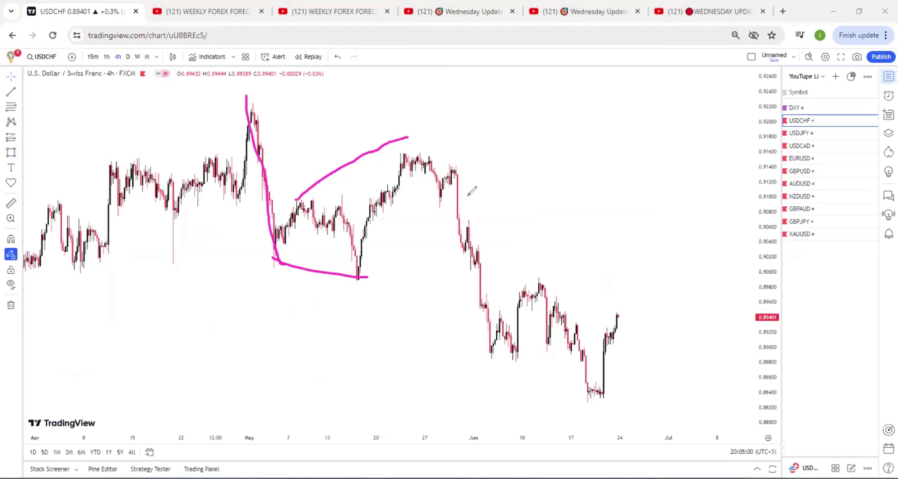
pyautogui.moveTo(583, 383); pyautogui.dragTo(402, 140)
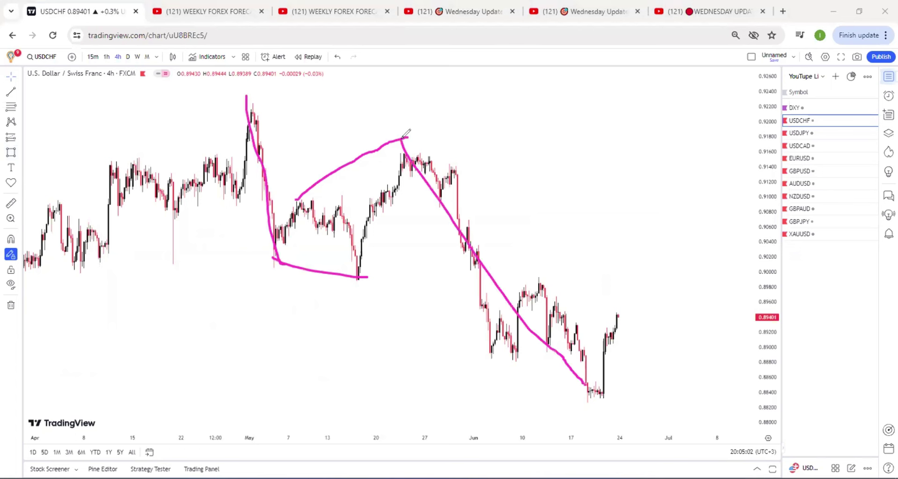
pyautogui.press('e')
# - Sketch a dip-then-rally projection with a current-high line and a circle, then load USDJPY
pyautogui.moveTo(610, 310)
pyautogui.mouseDown()
pyautogui.moveTo(645, 347)
pyautogui.moveTo(670, 351)
pyautogui.moveTo(681, 283)
pyautogui.mouseUp()
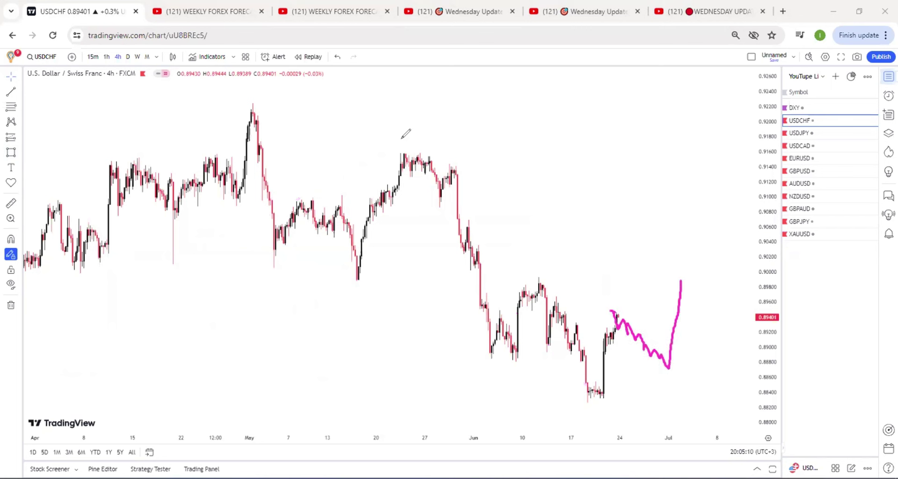
pyautogui.moveTo(610, 310); pyautogui.dragTo(680, 306)
pyautogui.moveTo(597, 288)
pyautogui.mouseDown()
pyautogui.moveTo(607, 376)
pyautogui.moveTo(595, 266)
pyautogui.mouseUp()
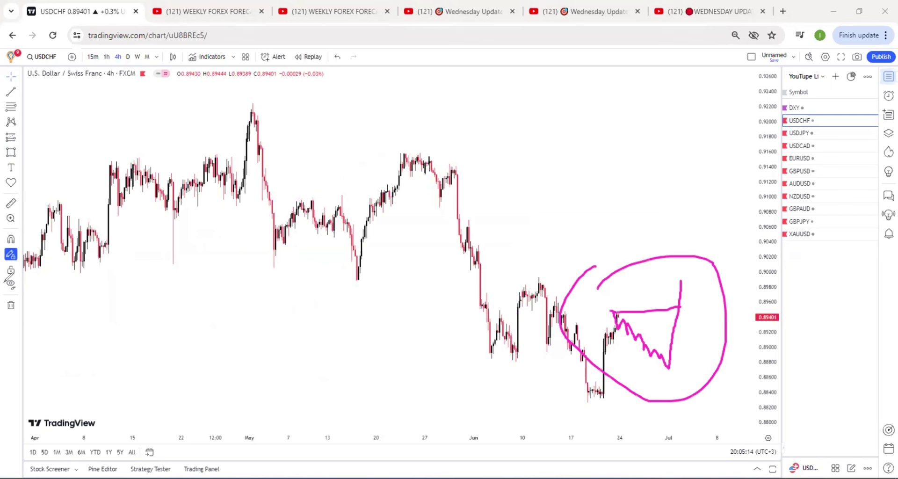
pyautogui.click(799, 133)
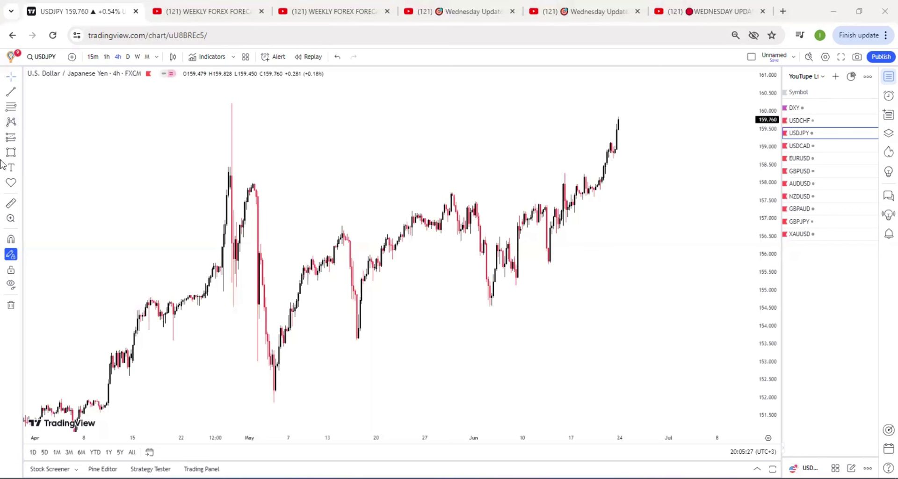
# - Trace both edges of the USDJPY uptrend, then sketch a dip-then-rally path with a line at the latest high
pyautogui.moveTo(528, 272); pyautogui.dragTo(615, 164)
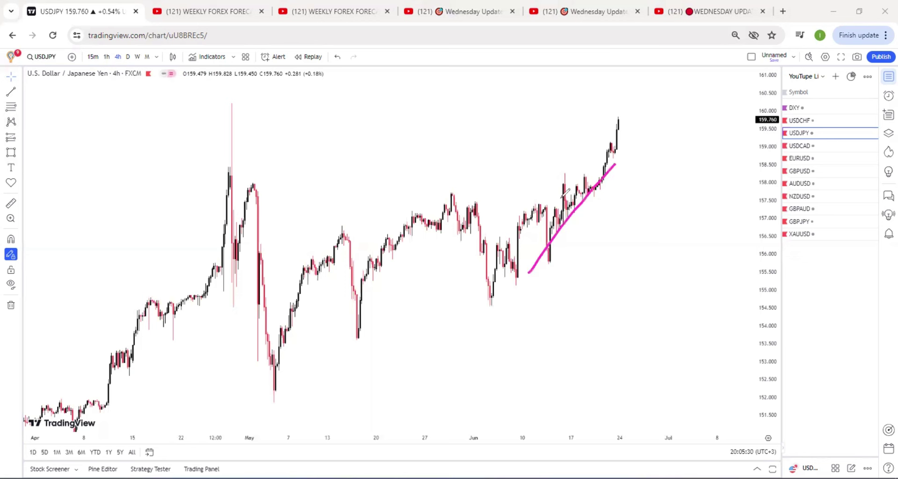
pyautogui.moveTo(500, 242); pyautogui.dragTo(613, 124)
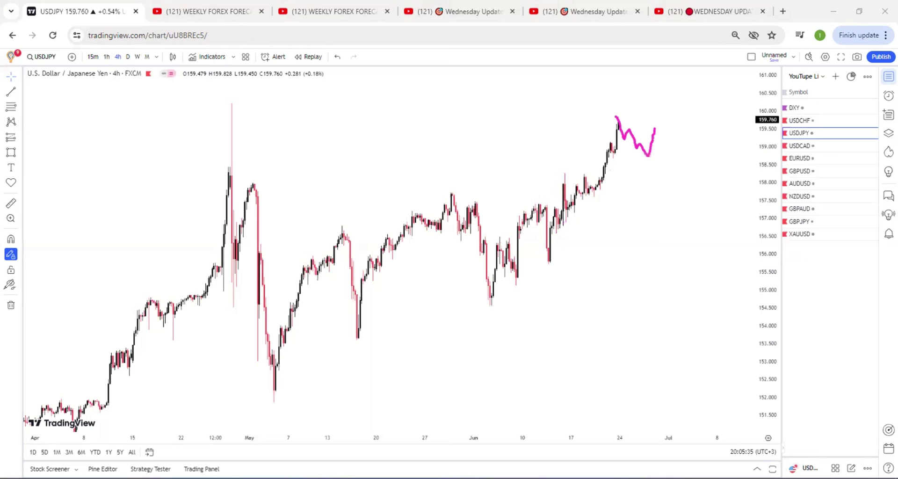
pyautogui.moveTo(654, 129); pyautogui.dragTo(660, 102)
pyautogui.moveTo(610, 114); pyautogui.dragTo(655, 112)
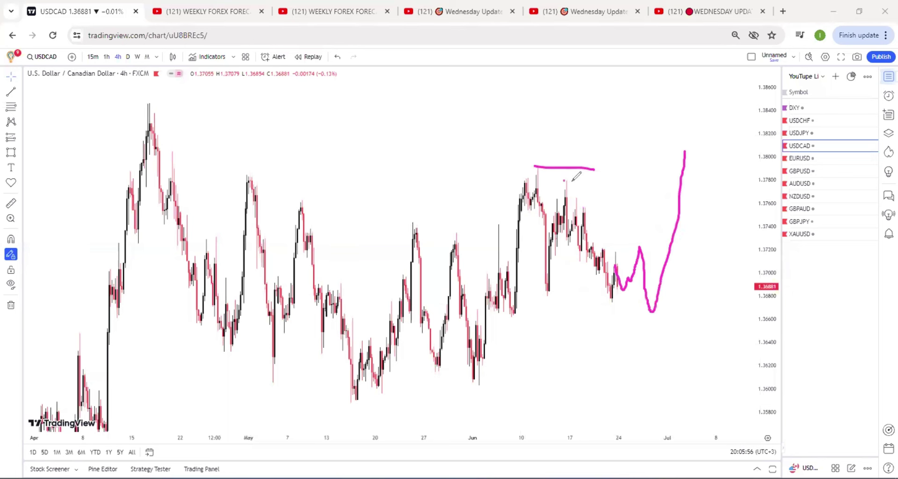
# - Mark two lower high levels on USDCAD, circle the highs and projection, then erase all drawings
pyautogui.moveTo(563, 181); pyautogui.dragTo(615, 187)
pyautogui.moveTo(586, 205); pyautogui.dragTo(632, 206)
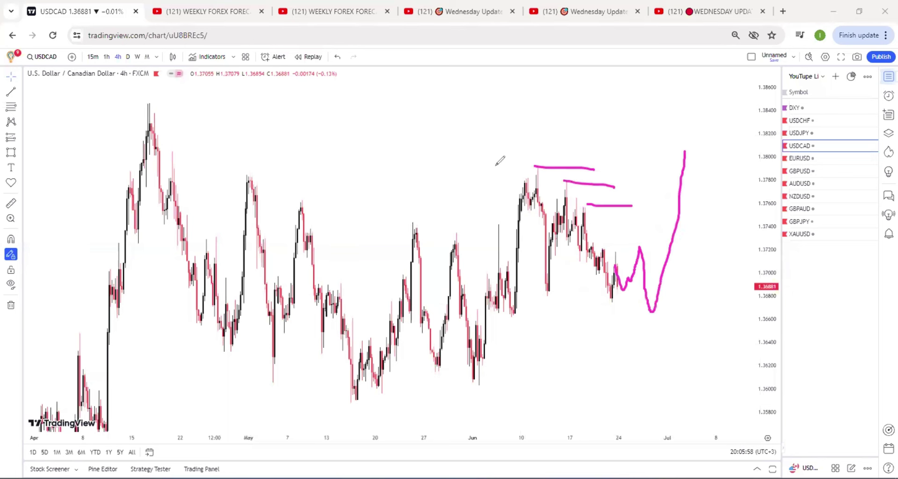
pyautogui.moveTo(495, 164); pyautogui.dragTo(529, 224)
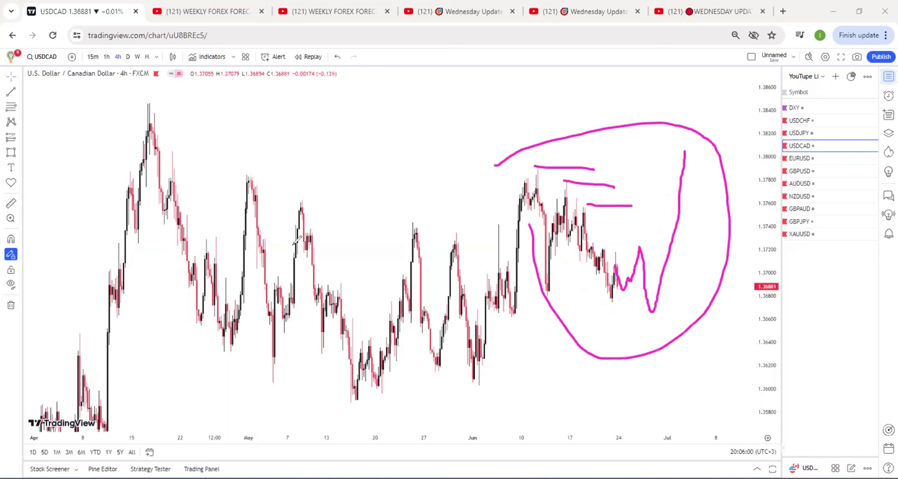
pyautogui.press('Escape')
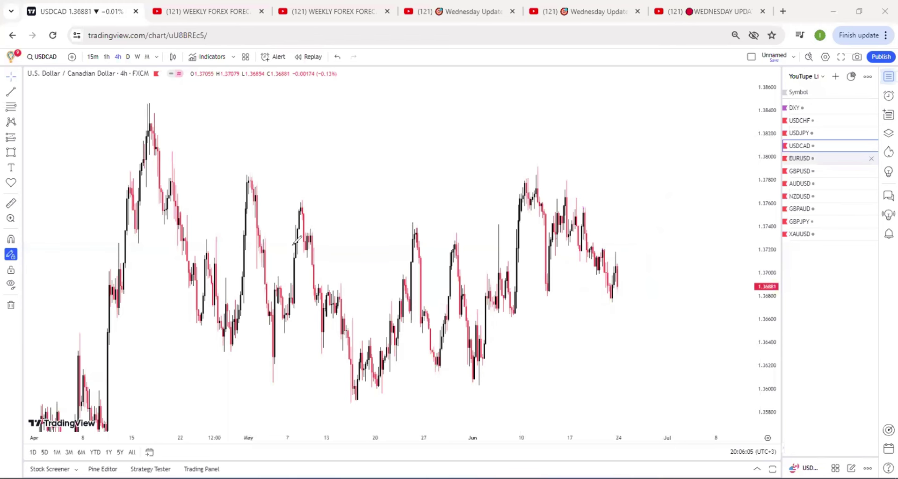
# - Load EURUSD and project it past the mid-June bounce, dropping below two support lines at the recent lows
pyautogui.press('Down')
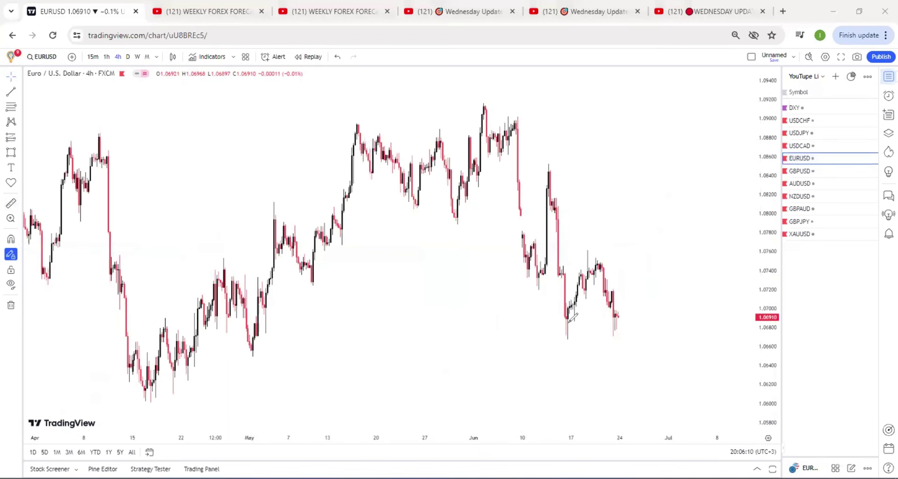
pyautogui.moveTo(585, 252)
pyautogui.mouseDown()
pyautogui.moveTo(602, 270)
pyautogui.moveTo(615, 331)
pyautogui.moveTo(658, 355)
pyautogui.moveTo(662, 367)
pyautogui.mouseUp()
pyautogui.moveTo(605, 335); pyautogui.dragTo(651, 335)
pyautogui.moveTo(561, 343); pyautogui.dragTo(631, 345)
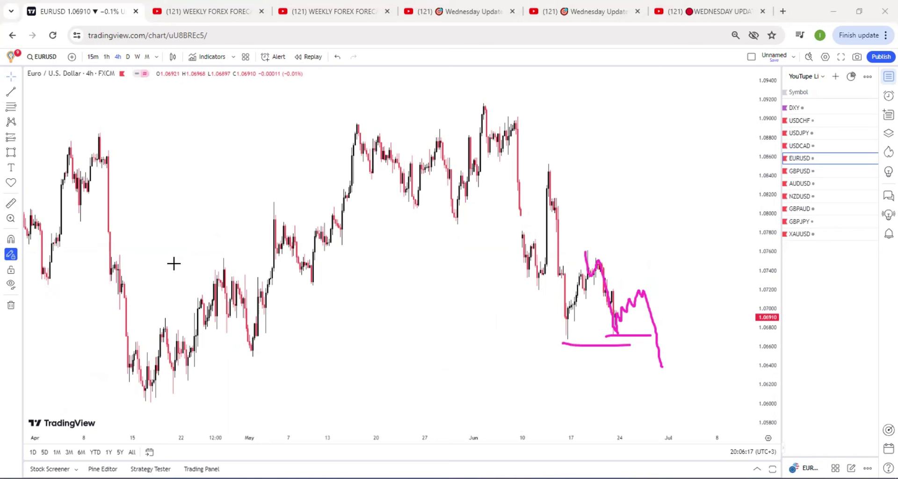
# - Load GBPUSD, start a projection after the latest candles, then undo stray curves traced over the April-June swing
pyautogui.press('Down')
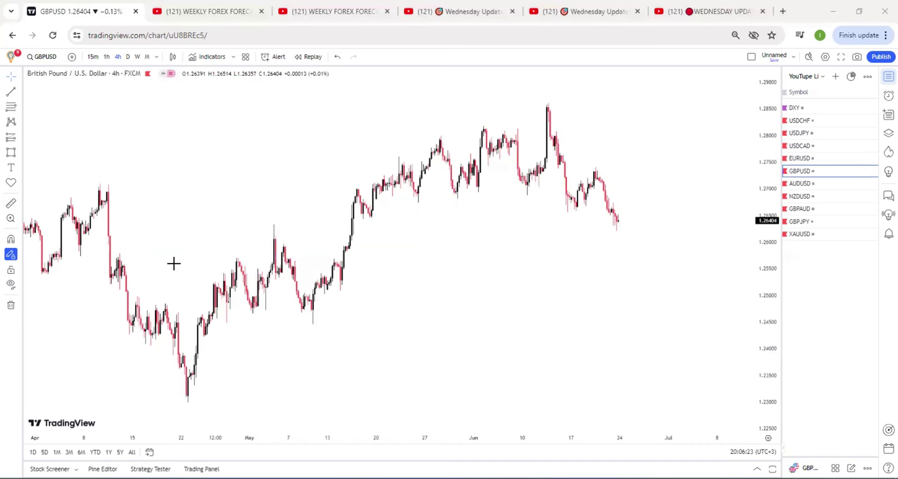
pyautogui.moveTo(570, 217)
pyautogui.mouseDown()
pyautogui.moveTo(572, 197)
pyautogui.moveTo(583, 195)
pyautogui.moveTo(609, 158)
pyautogui.moveTo(627, 234)
pyautogui.mouseUp()
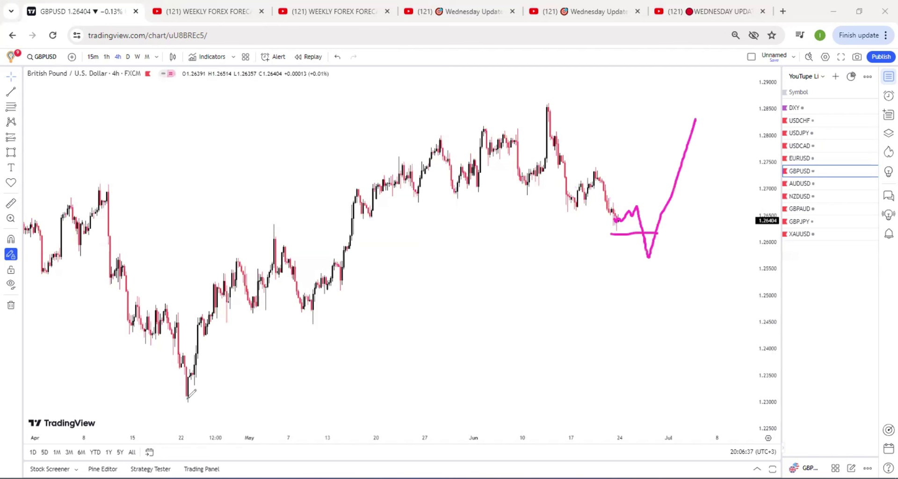
pyautogui.moveTo(188, 398)
pyautogui.mouseDown()
pyautogui.moveTo(378, 267)
pyautogui.moveTo(547, 110)
pyautogui.mouseUp()
pyautogui.moveTo(477, 111); pyautogui.dragTo(533, 122)
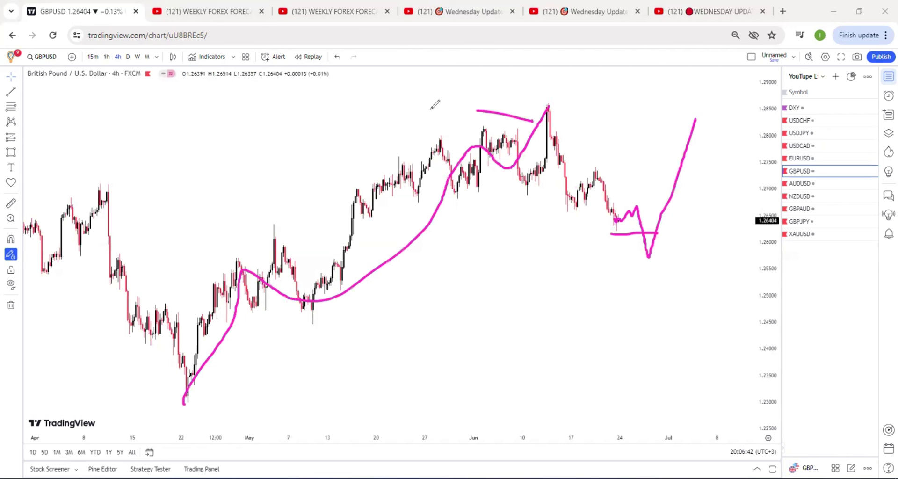
pyautogui.moveTo(477, 111); pyautogui.dragTo(226, 151)
pyautogui.moveTo(413, 138); pyautogui.dragTo(187, 123)
pyautogui.moveTo(229, 138); pyautogui.dragTo(248, 159)
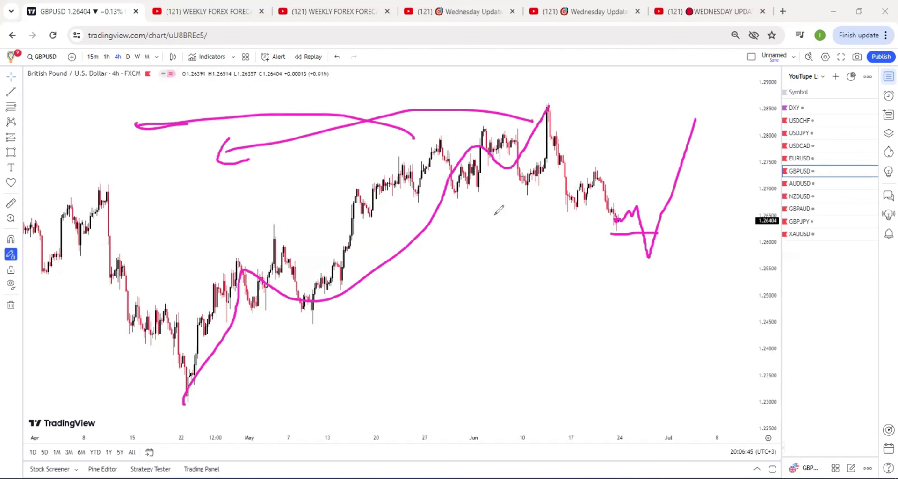
pyautogui.hotkey('ctrl', 'z')
pyautogui.hotkey('ctrl', 'z')
pyautogui.hotkey('ctrl', 'z')
# - Redraw the GBPUSD squiggle as a small bounce then sharp drop, undoing the rally and spiral, then load AUDUSD
pyautogui.moveTo(639, 220); pyautogui.dragTo(644, 234)
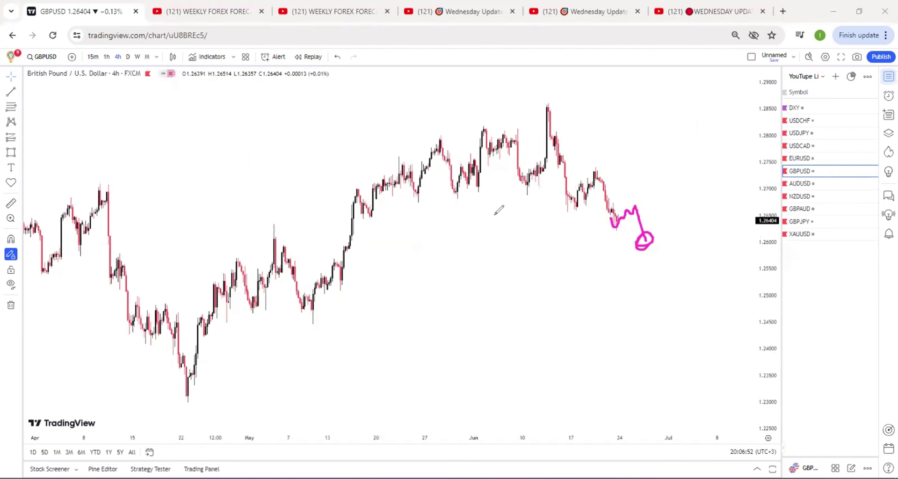
pyautogui.moveTo(644, 241)
pyautogui.mouseDown()
pyautogui.moveTo(672, 176)
pyautogui.moveTo(667, 154)
pyautogui.moveTo(691, 163)
pyautogui.mouseUp()
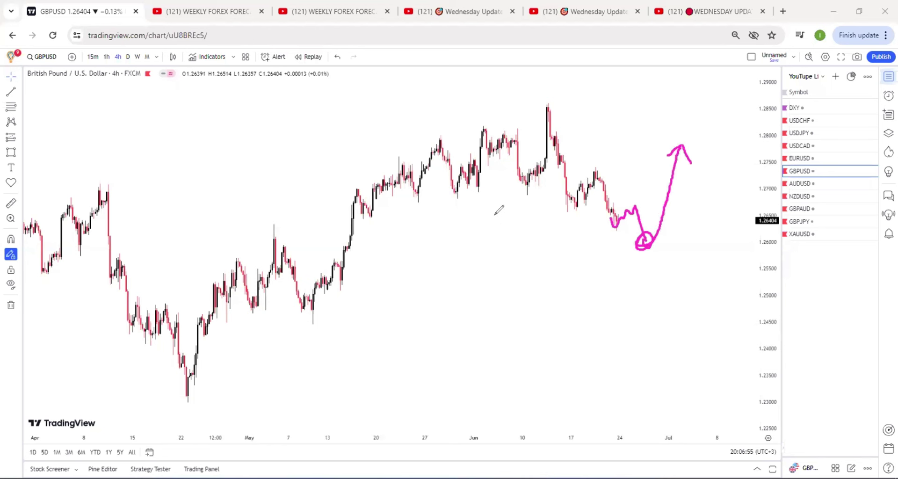
pyautogui.moveTo(644, 240); pyautogui.dragTo(617, 264)
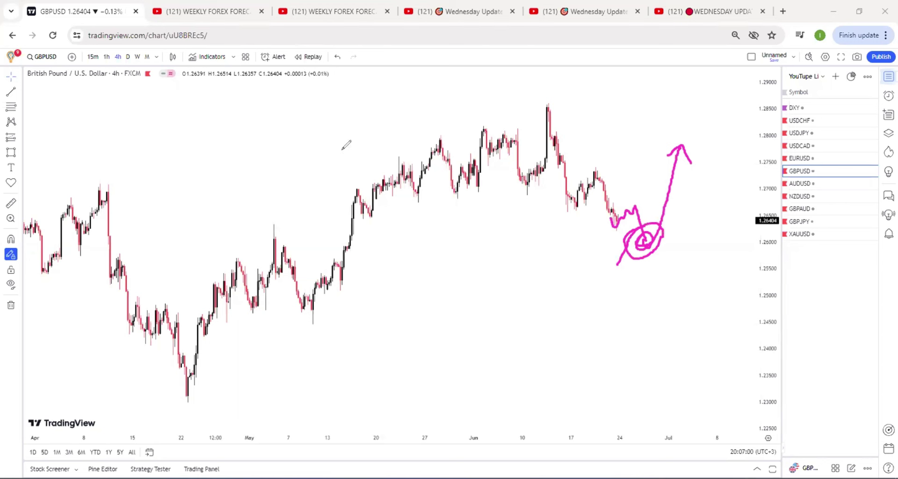
pyautogui.hotkey('ctrl', 'z')
pyautogui.hotkey('ctrl', 'z')
pyautogui.hotkey('ctrl', 'z')
pyautogui.moveTo(630, 212)
pyautogui.mouseDown()
pyautogui.moveTo(638, 248)
pyautogui.moveTo(663, 227)
pyautogui.mouseUp()
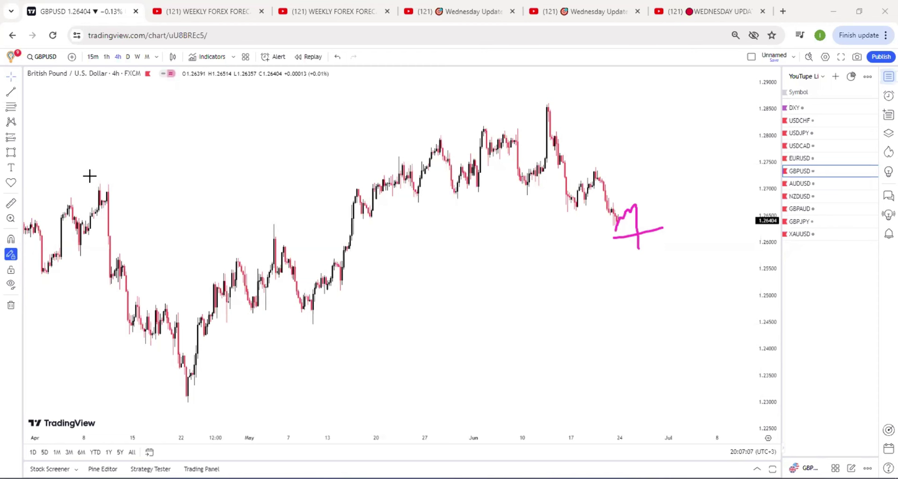
pyautogui.press('Down')
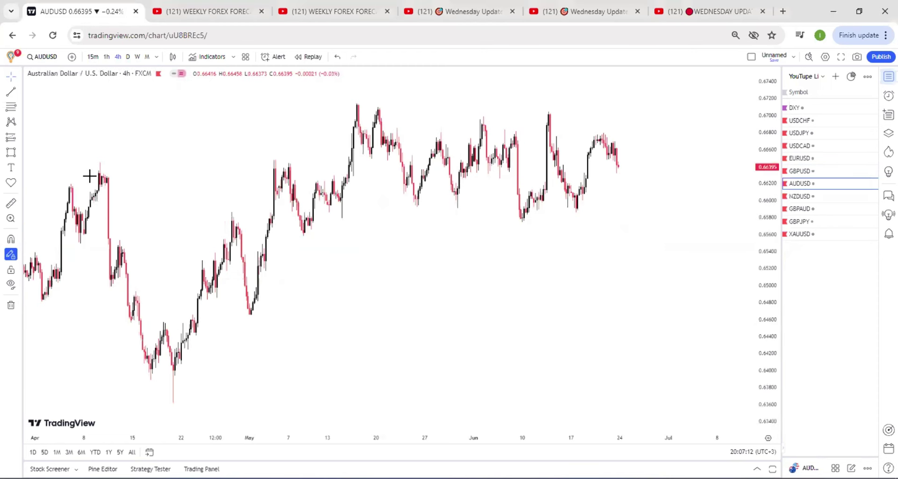
# - On AUDUSD, sketch over the latest candles, add a level above the recent high and a V-shaped path, then load NZDUSD
pyautogui.moveTo(589, 140); pyautogui.dragTo(610, 170)
pyautogui.moveTo(606, 125)
pyautogui.mouseDown()
pyautogui.moveTo(629, 155)
pyautogui.moveTo(618, 165)
pyautogui.moveTo(633, 127)
pyautogui.mouseUp()
pyautogui.moveTo(544, 108); pyautogui.dragTo(650, 97)
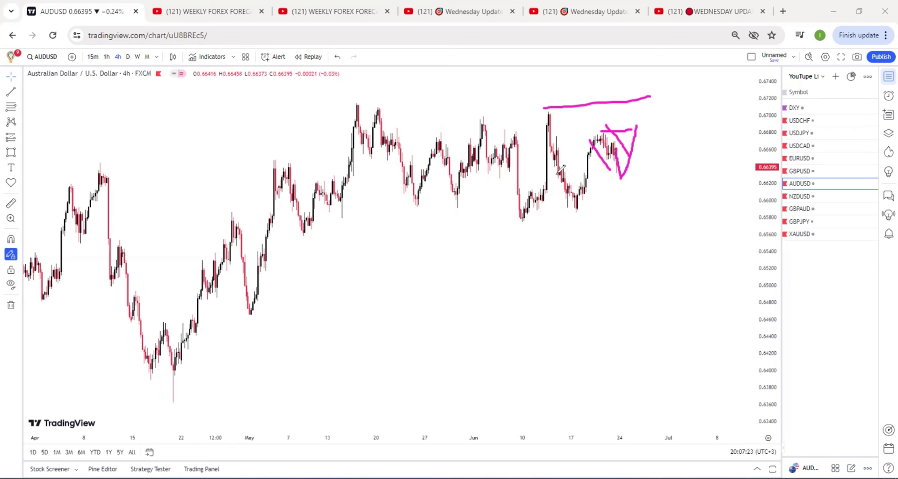
pyautogui.moveTo(622, 181)
pyautogui.mouseDown()
pyautogui.moveTo(639, 125)
pyautogui.moveTo(655, 129)
pyautogui.mouseUp()
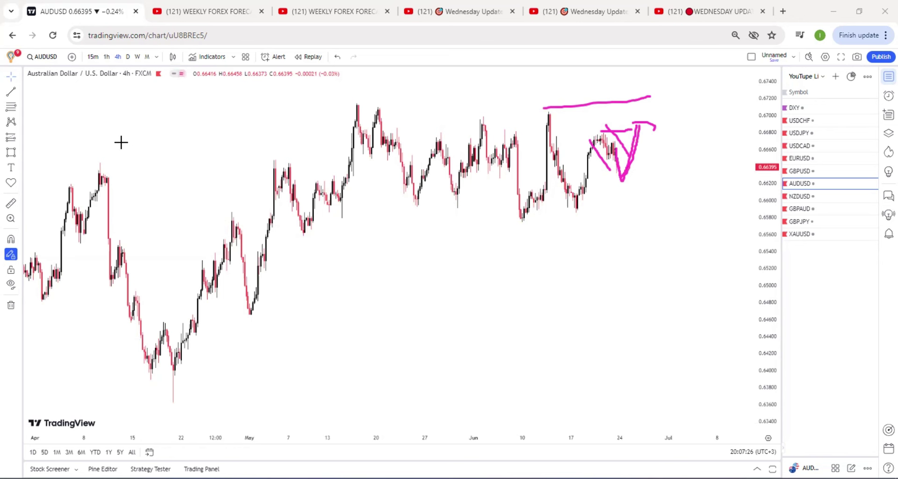
pyautogui.press('Down')
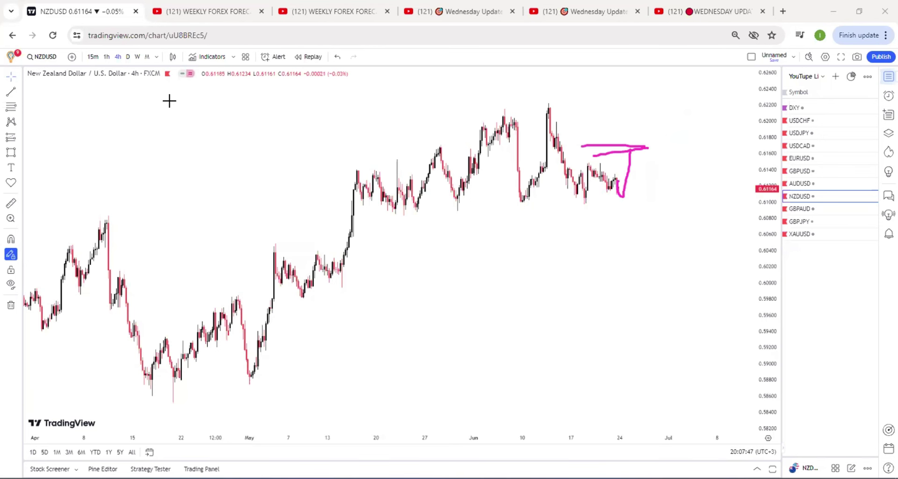
# - Switch from the NZDUSD sketch to the GBPAUD 4h chart
pyautogui.press('Down')
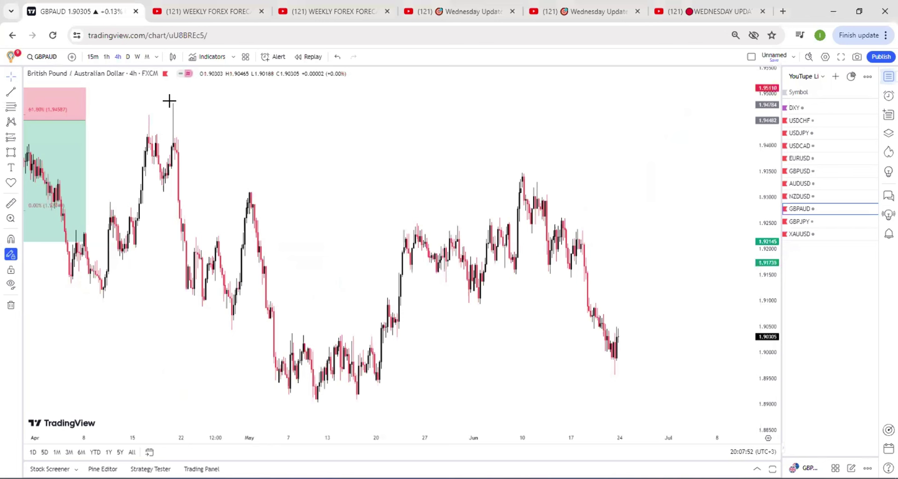
# - Draw the GBPAUD decline from the June 10 high, with a zigzag, a spike and circled pullbacks
pyautogui.moveTo(517, 164)
pyautogui.mouseDown()
pyautogui.moveTo(582, 317)
pyautogui.moveTo(619, 370)
pyautogui.moveTo(625, 334)
pyautogui.moveTo(658, 326)
pyautogui.mouseUp()
pyautogui.moveTo(544, 255); pyautogui.dragTo(573, 212)
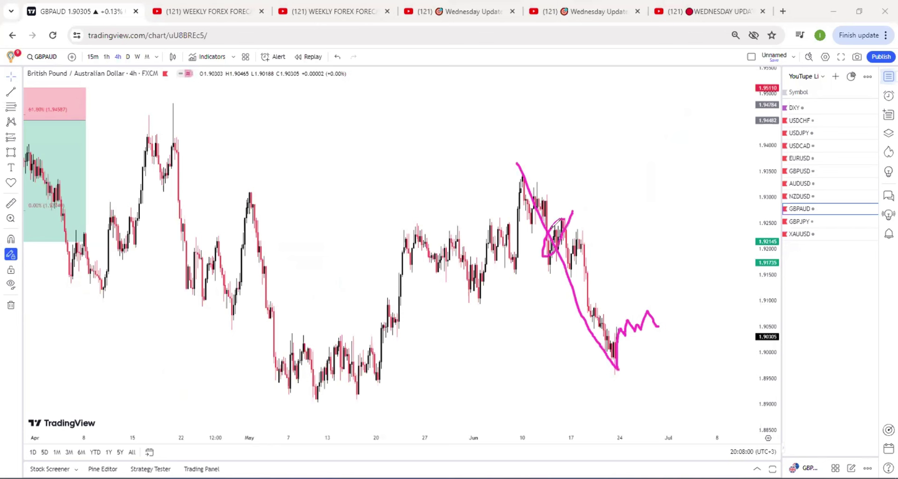
pyautogui.moveTo(411, 228)
pyautogui.mouseDown()
pyautogui.moveTo(496, 299)
pyautogui.moveTo(416, 233)
pyautogui.mouseUp()
pyautogui.moveTo(658, 325)
pyautogui.mouseDown()
pyautogui.moveTo(661, 298)
pyautogui.moveTo(683, 412)
pyautogui.mouseUp()
# - Draw two support levels below the latest low and a level along the May low extended right
pyautogui.moveTo(607, 376); pyautogui.dragTo(678, 371)
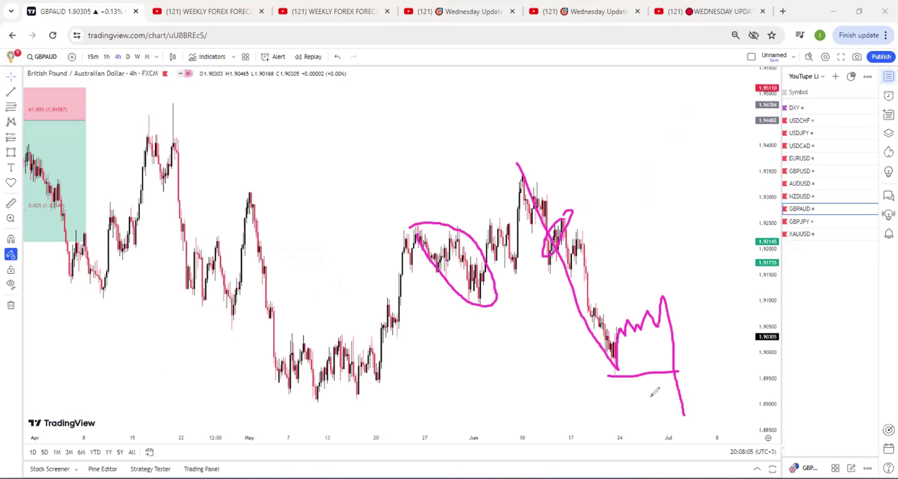
pyautogui.moveTo(624, 388); pyautogui.dragTo(684, 387)
pyautogui.moveTo(524, 420); pyautogui.dragTo(318, 403)
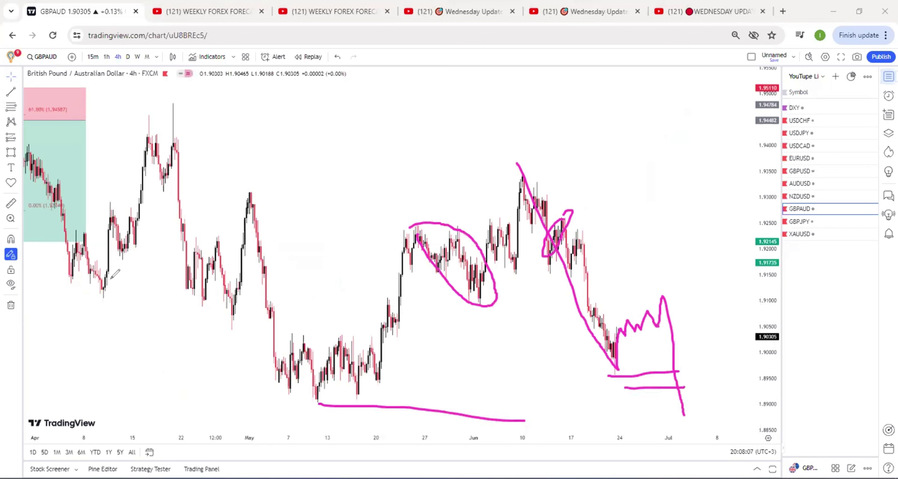
pyautogui.moveTo(525, 420); pyautogui.dragTo(749, 416)
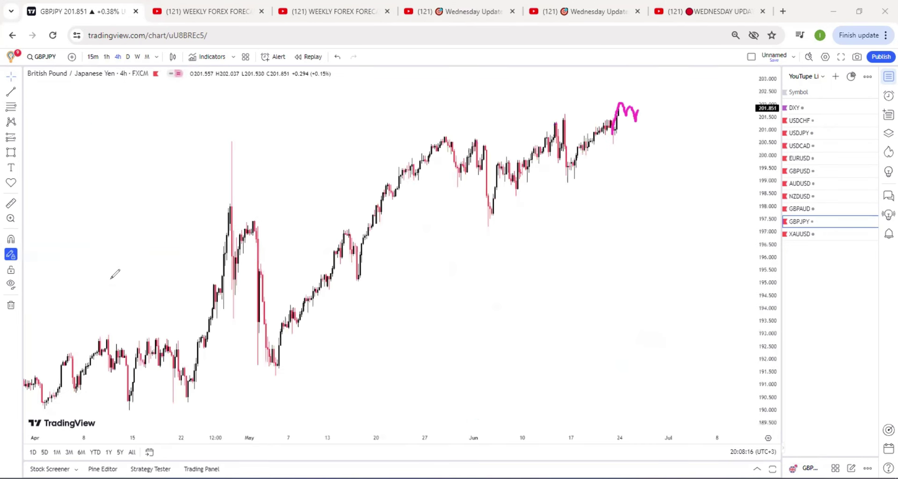
# - Sketch an M-shaped top with a final drop on GBPJPY, then switch to the XAUUSD chart
pyautogui.moveTo(638, 111)
pyautogui.mouseDown()
pyautogui.moveTo(653, 88)
pyautogui.moveTo(664, 128)
pyautogui.mouseUp()
pyautogui.moveTo(653, 93); pyautogui.dragTo(662, 129)
pyautogui.moveTo(593, 140); pyautogui.dragTo(652, 85)
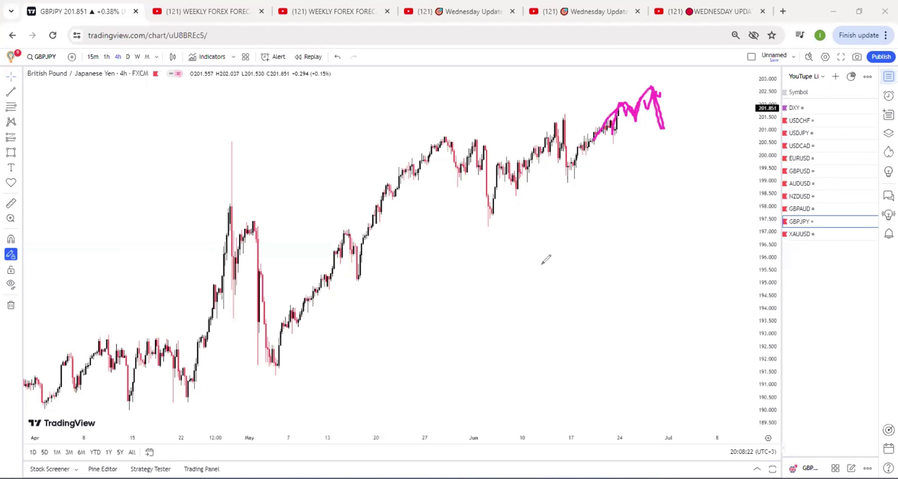
pyautogui.press('space')
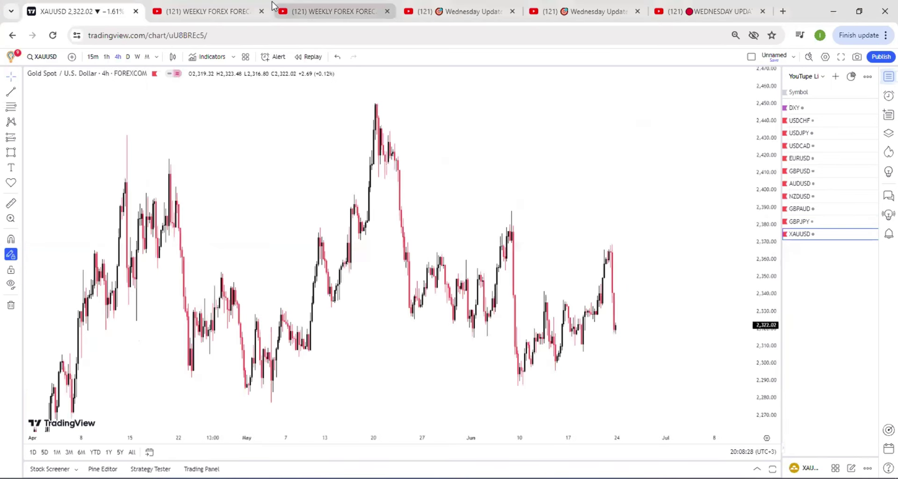
# - Play the earlier weekly forecast video up to its gold projection, then return to XAUUSD
pyautogui.click(190, 12)
pyautogui.click(361, 197)
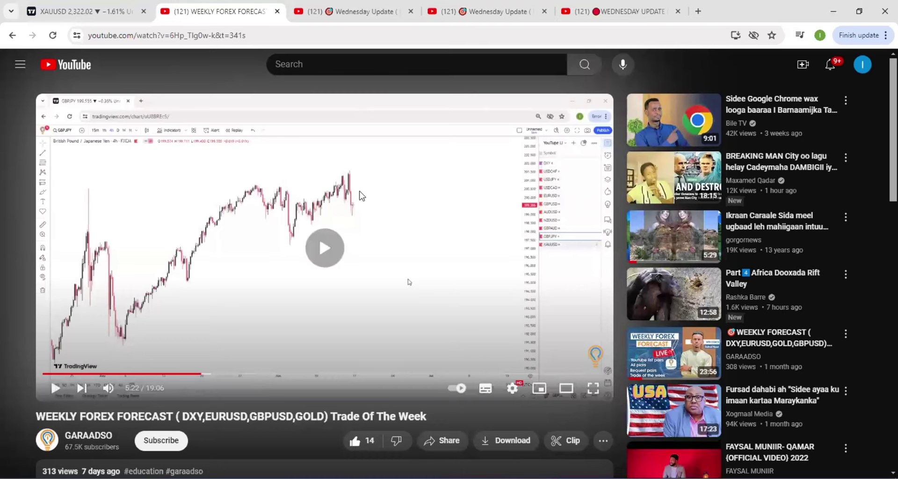
pyautogui.click(361, 196)
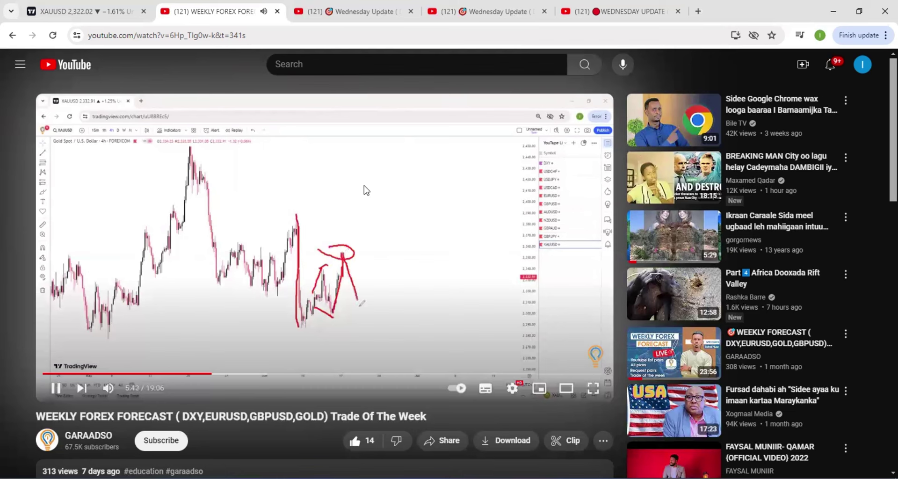
pyautogui.click(78, 13)
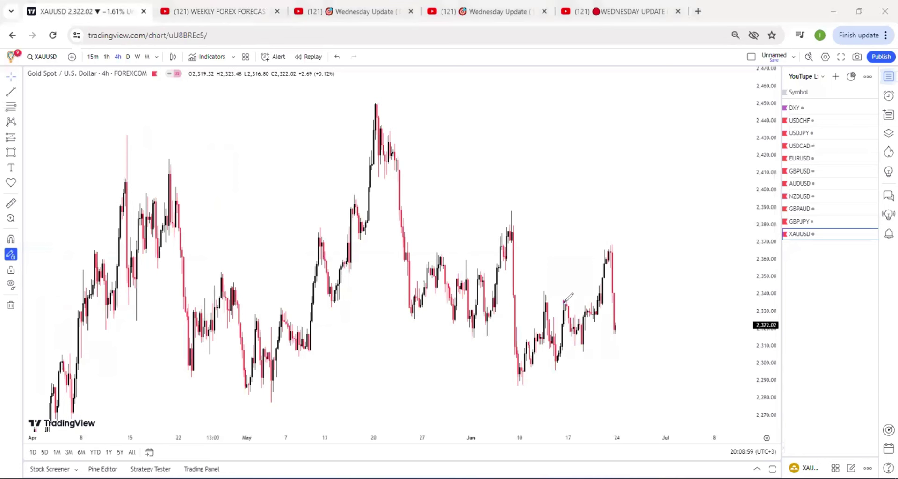
# - Draw the gold projection path, two stacked levels across the rally and a drop line after the high
pyautogui.moveTo(565, 301)
pyautogui.mouseDown()
pyautogui.moveTo(583, 351)
pyautogui.moveTo(605, 259)
pyautogui.mouseUp()
pyautogui.moveTo(542, 285); pyautogui.dragTo(621, 284)
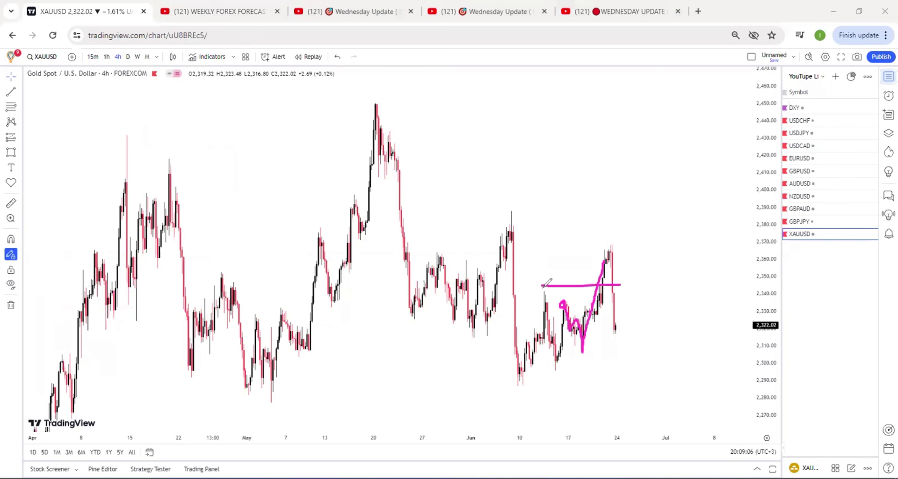
pyautogui.moveTo(553, 261)
pyautogui.mouseDown()
pyautogui.moveTo(581, 260)
pyautogui.moveTo(564, 267)
pyautogui.mouseUp()
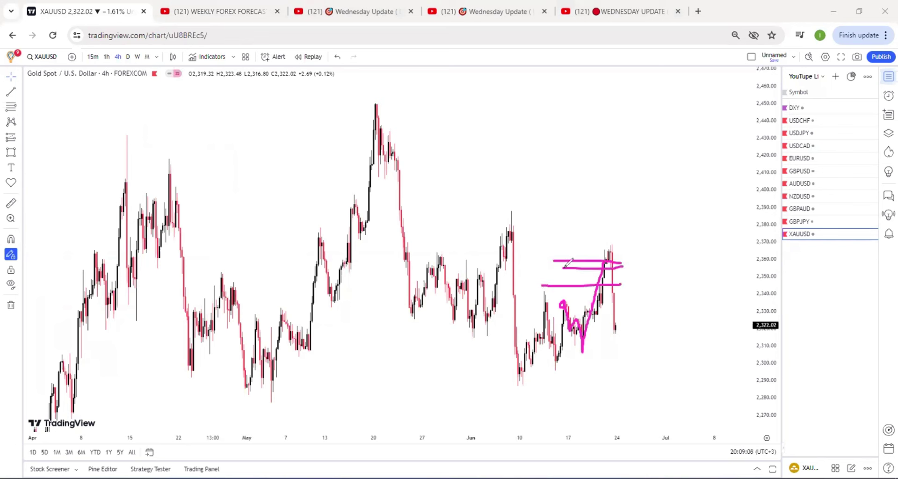
pyautogui.moveTo(616, 248); pyautogui.dragTo(620, 345)
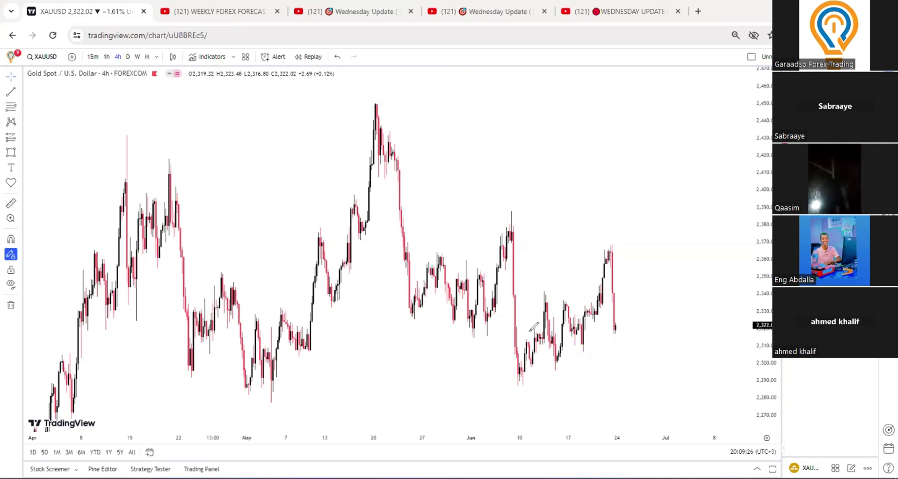
# - Brush a zigzag rise, levels and a long downward arrow on XAUUSD, then open the Watchlists dialog
pyautogui.moveTo(615, 339)
pyautogui.mouseDown()
pyautogui.moveTo(650, 287)
pyautogui.moveTo(669, 288)
pyautogui.moveTo(645, 369)
pyautogui.moveTo(646, 406)
pyautogui.mouseUp()
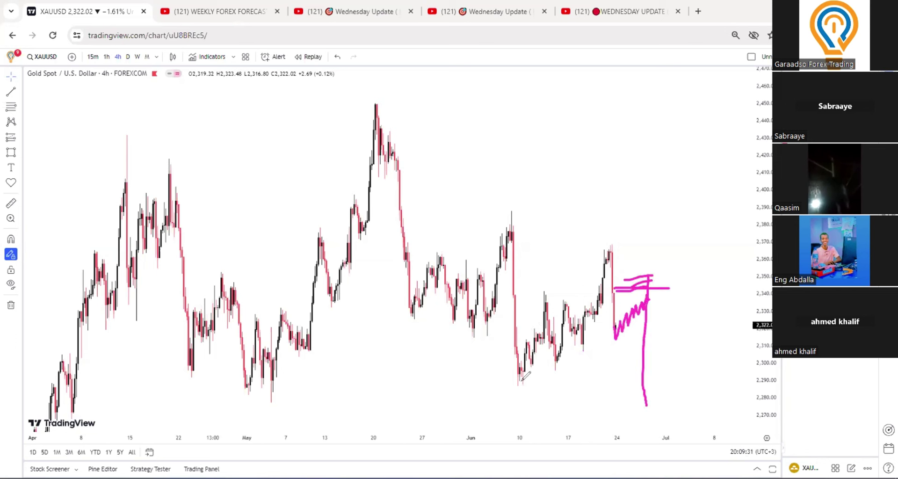
pyautogui.moveTo(517, 383); pyautogui.dragTo(598, 388)
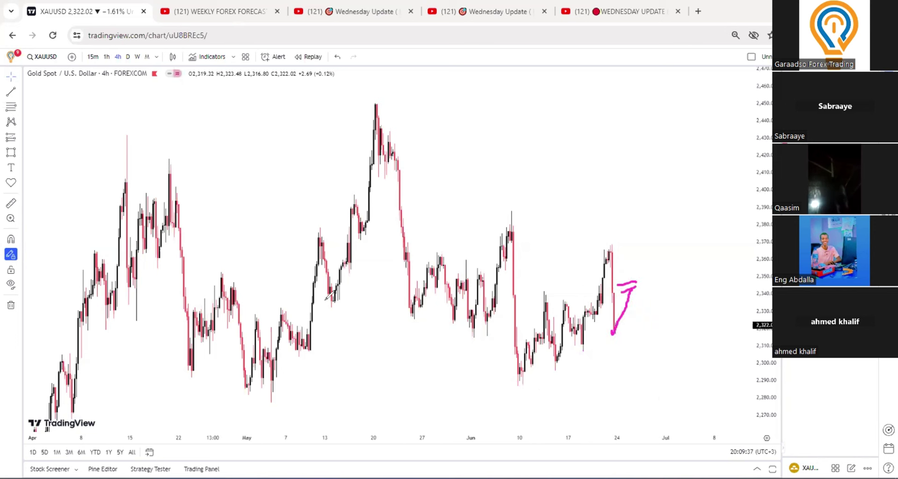
pyautogui.moveTo(633, 283)
pyautogui.mouseDown()
pyautogui.moveTo(635, 392)
pyautogui.moveTo(648, 376)
pyautogui.mouseUp()
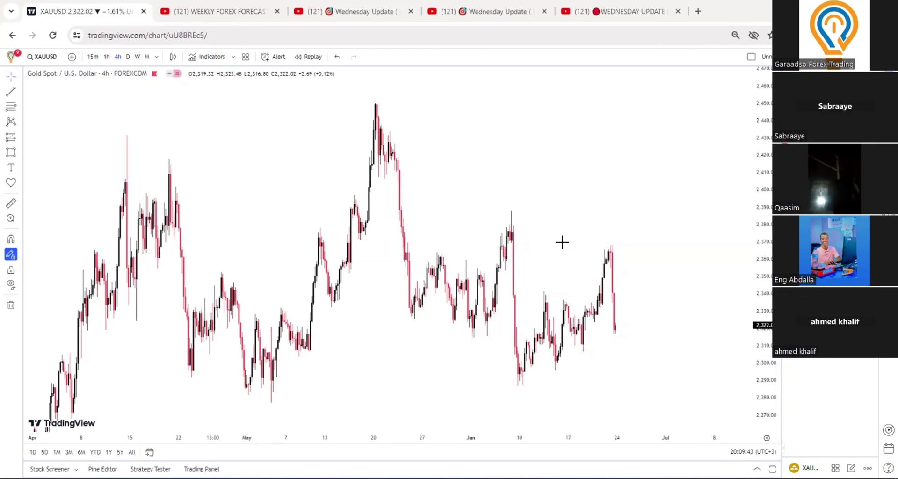
pyautogui.hotkey('shift', 'w')
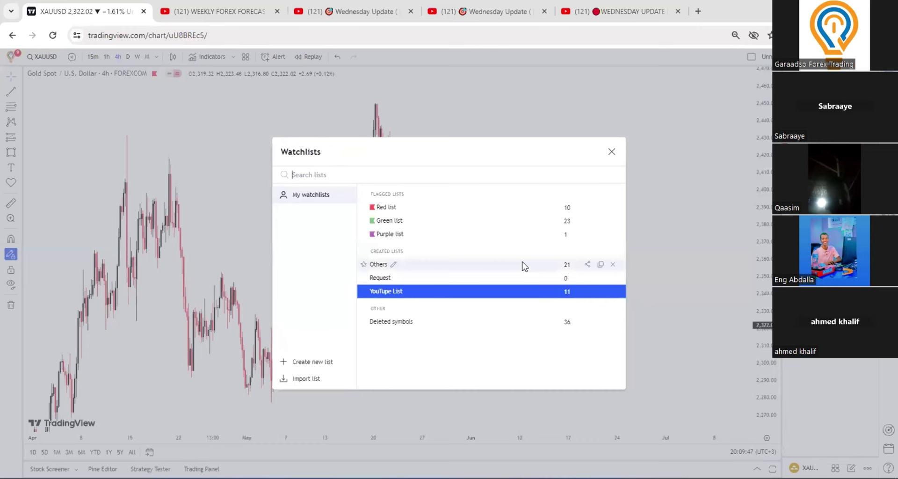
# - Load USDZAR from the Others watchlist and sketch a choppy path after the latest candles
pyautogui.click(524, 265)
pyautogui.press('Down')
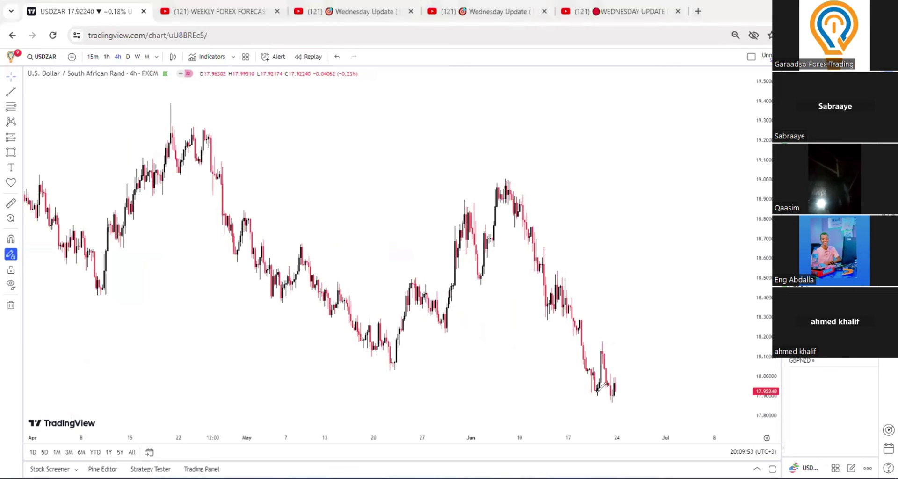
pyautogui.moveTo(597, 389)
pyautogui.mouseDown()
pyautogui.moveTo(606, 405)
pyautogui.moveTo(634, 406)
pyautogui.moveTo(655, 343)
pyautogui.mouseUp()
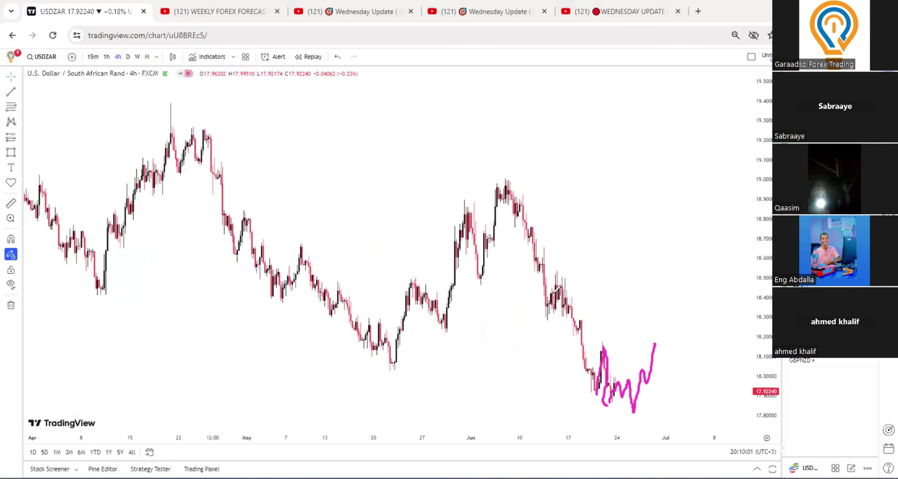
# - Circle a recent candle cluster and an earlier wedge, then sketch an M-shaped path extending upward
pyautogui.moveTo(556, 267); pyautogui.dragTo(559, 287)
pyautogui.moveTo(455, 294); pyautogui.dragTo(412, 284)
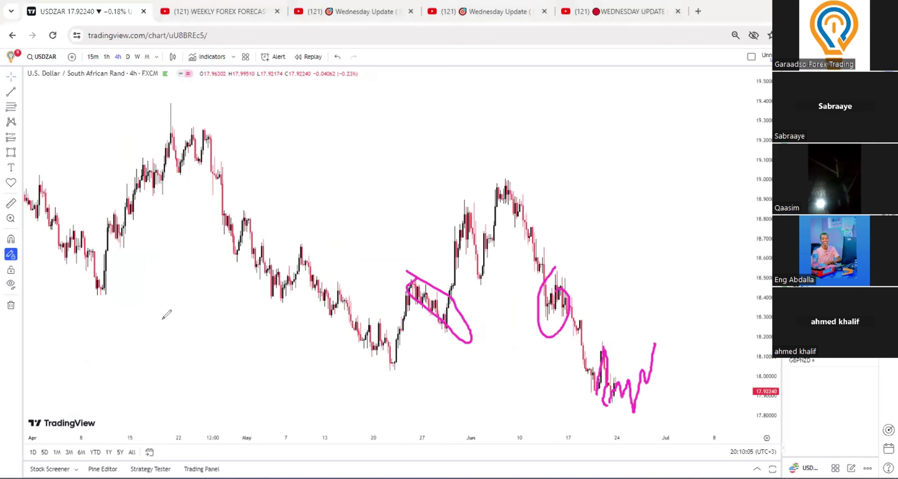
pyautogui.moveTo(613, 398)
pyautogui.mouseDown()
pyautogui.moveTo(642, 391)
pyautogui.moveTo(650, 324)
pyautogui.mouseUp()
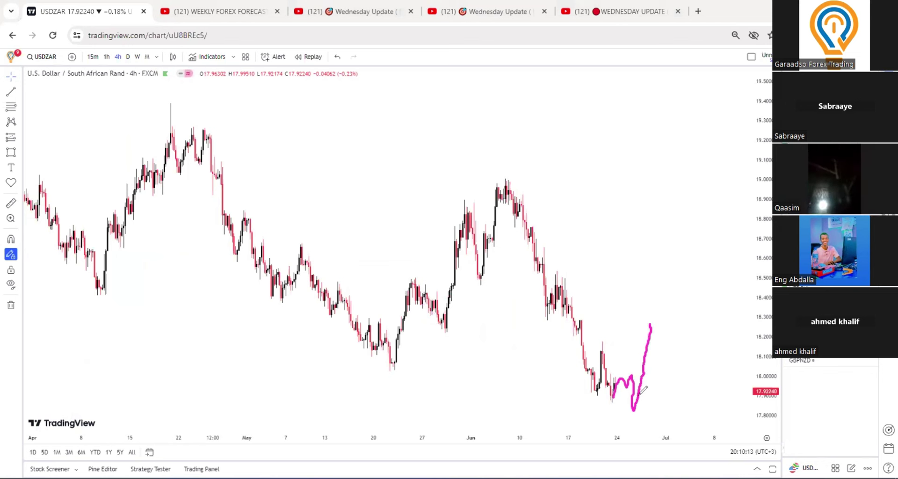
pyautogui.moveTo(593, 340); pyautogui.dragTo(633, 333)
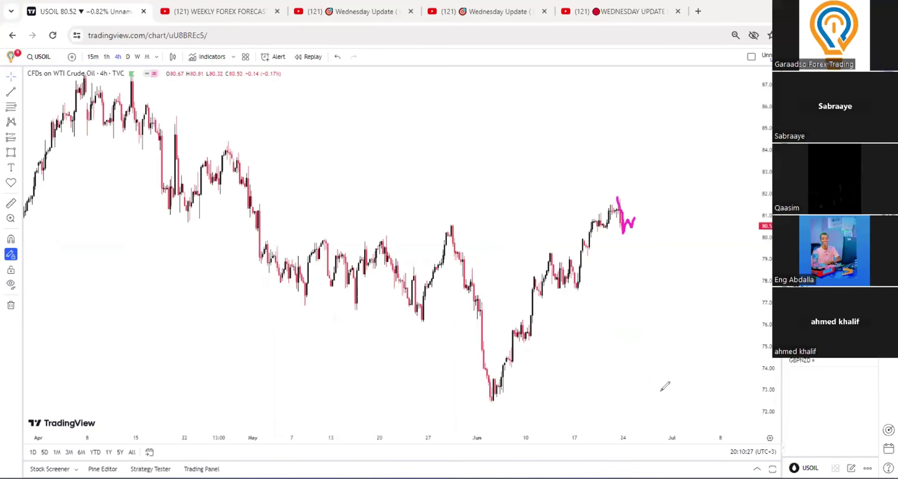
# - Circle the mid-June USOIL consolidation, draw a level near 78 curving up toward 83, then load EURNZD
pyautogui.moveTo(552, 253); pyautogui.dragTo(557, 248)
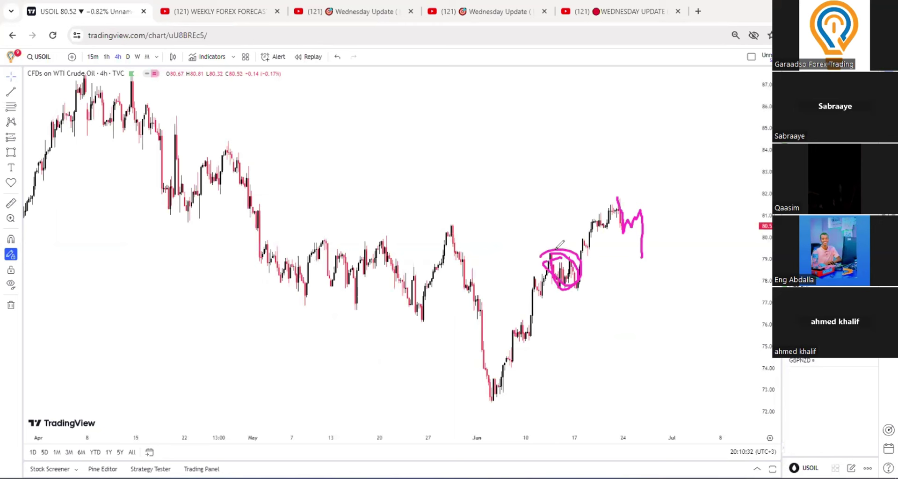
pyautogui.moveTo(645, 278)
pyautogui.mouseDown()
pyautogui.moveTo(672, 177)
pyautogui.moveTo(621, 190)
pyautogui.mouseUp()
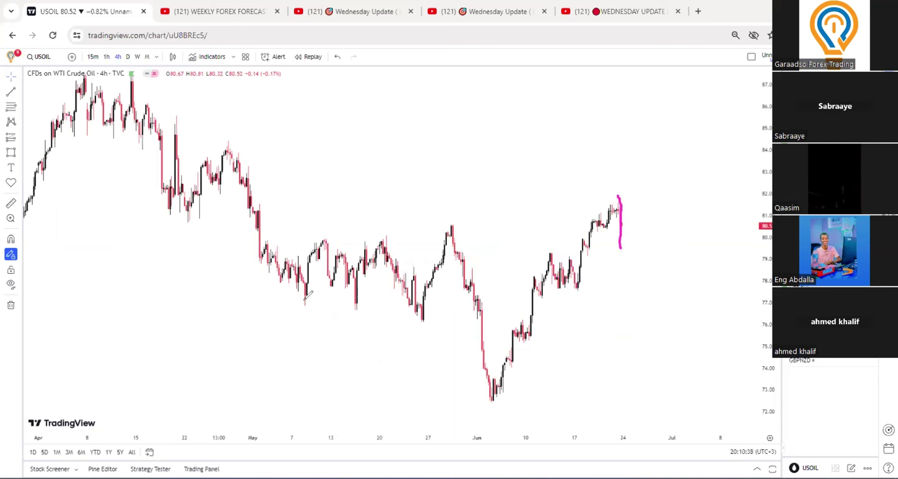
pyautogui.moveTo(547, 253); pyautogui.dragTo(568, 267)
pyautogui.moveTo(580, 270); pyautogui.dragTo(643, 270)
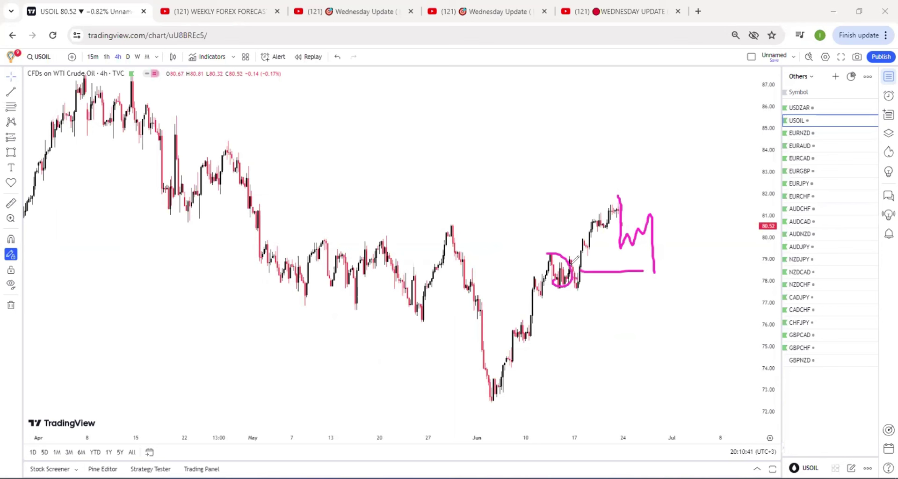
pyautogui.moveTo(576, 279); pyautogui.dragTo(699, 178)
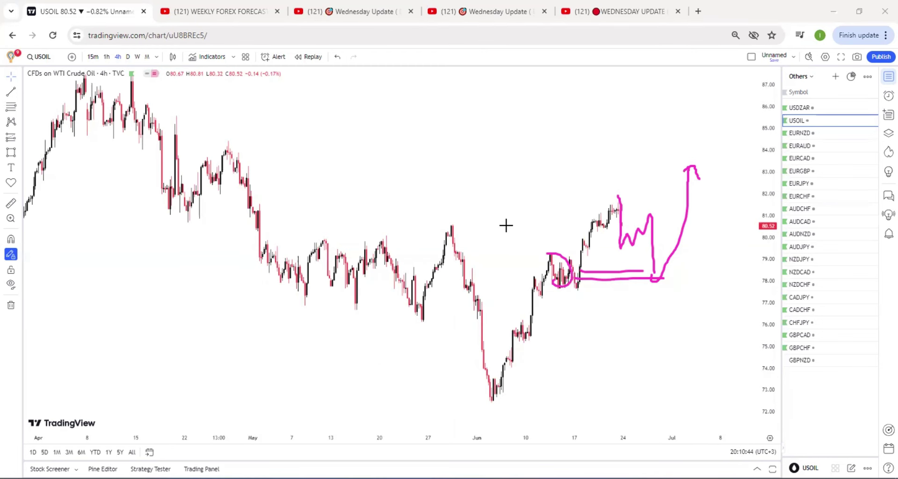
pyautogui.press('Down')
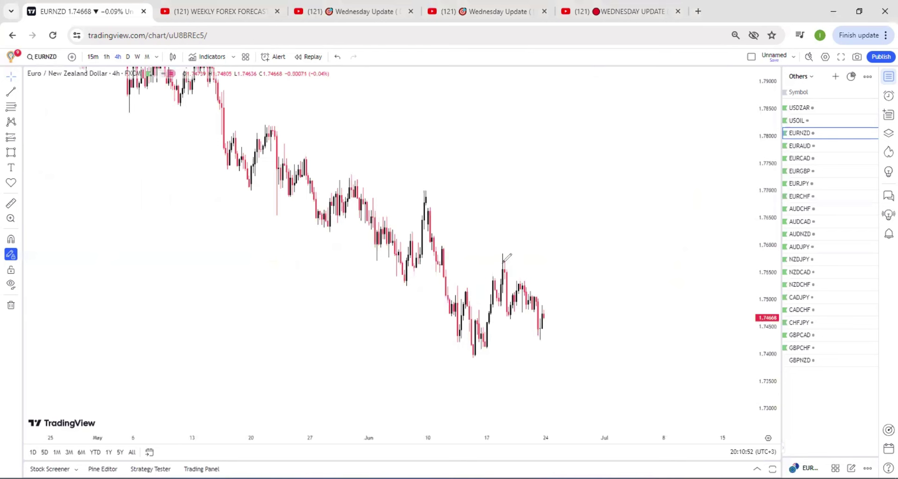
# - Trace the fall from the mid-June peak to a new low and start a rise from it
pyautogui.moveTo(503, 254)
pyautogui.mouseDown()
pyautogui.moveTo(506, 286)
pyautogui.moveTo(540, 344)
pyautogui.mouseUp()
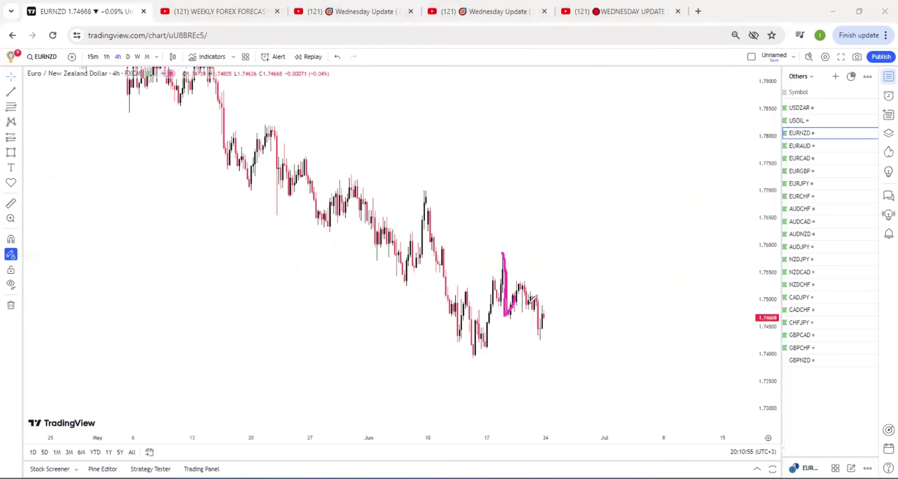
pyautogui.moveTo(524, 279); pyautogui.dragTo(543, 347)
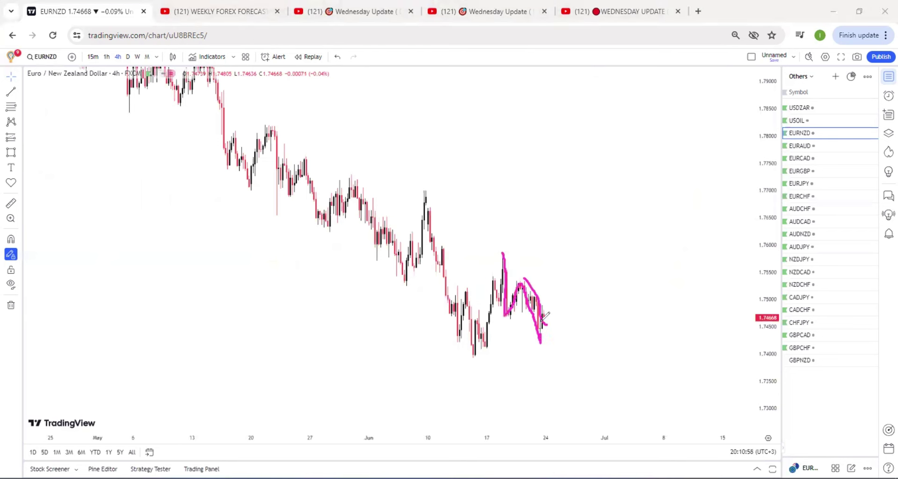
pyautogui.moveTo(512, 293); pyautogui.dragTo(542, 326)
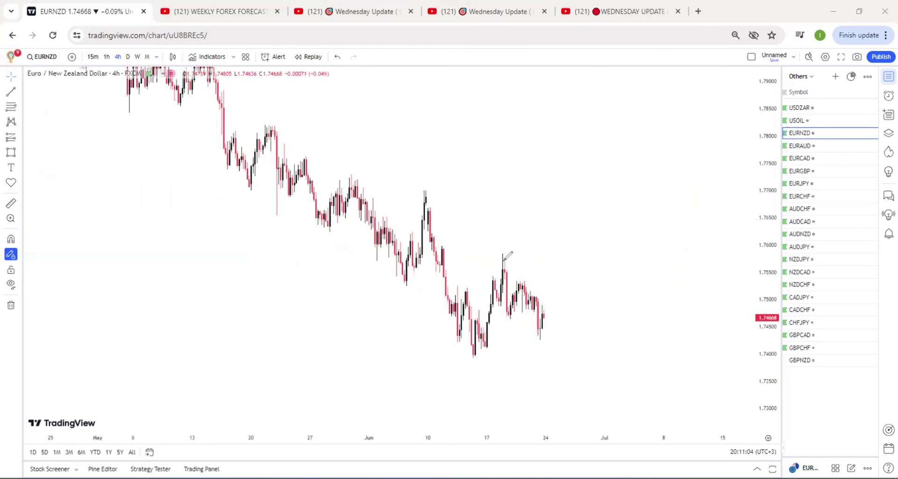
pyautogui.moveTo(508, 318)
pyautogui.mouseDown()
pyautogui.moveTo(557, 284)
pyautogui.moveTo(563, 265)
pyautogui.moveTo(529, 285)
pyautogui.mouseUp()
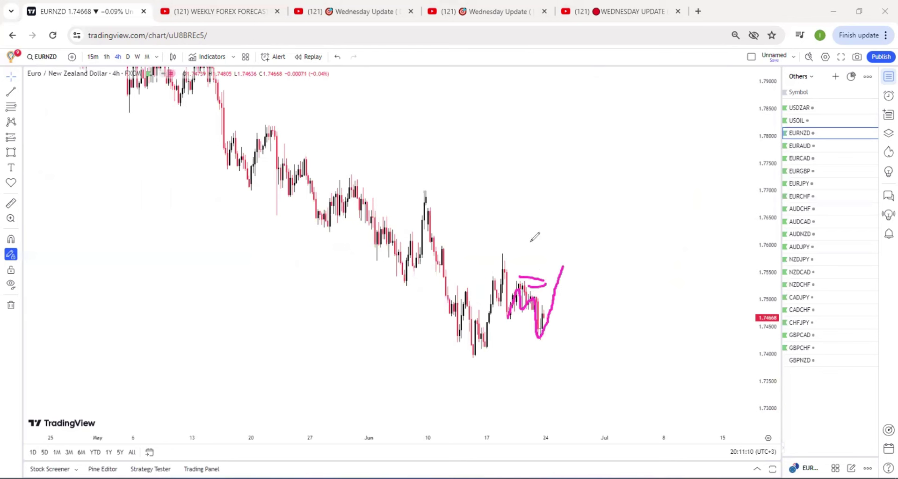
# - Add short double target marks near 1.7550 and 1.7600 and two rising legs toward higher prices
pyautogui.moveTo(530, 241)
pyautogui.mouseDown()
pyautogui.moveTo(556, 244)
pyautogui.moveTo(567, 261)
pyautogui.mouseUp()
pyautogui.moveTo(540, 338); pyautogui.dragTo(569, 285)
pyautogui.moveTo(551, 330); pyautogui.dragTo(581, 275)
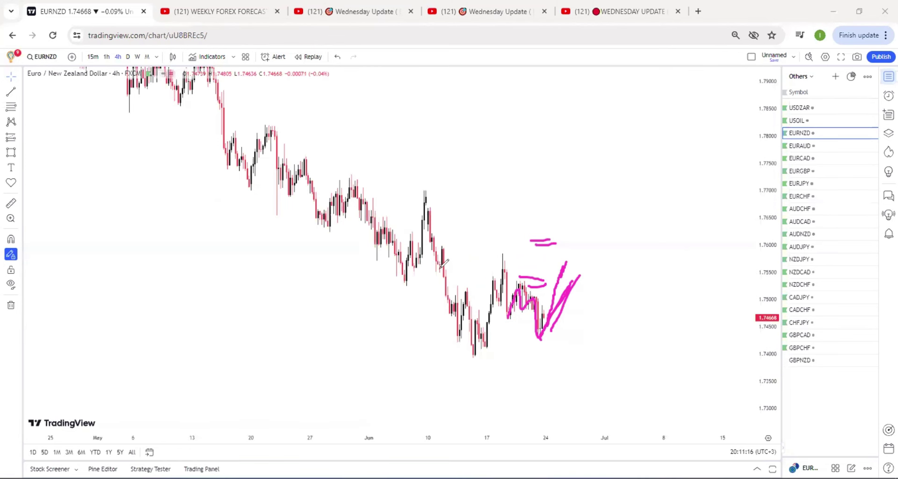
# - Load EURAUD, mark a 1.6150 target level, and sketch a bounce, drop toward 1.6000, then recovery
pyautogui.press('Down')
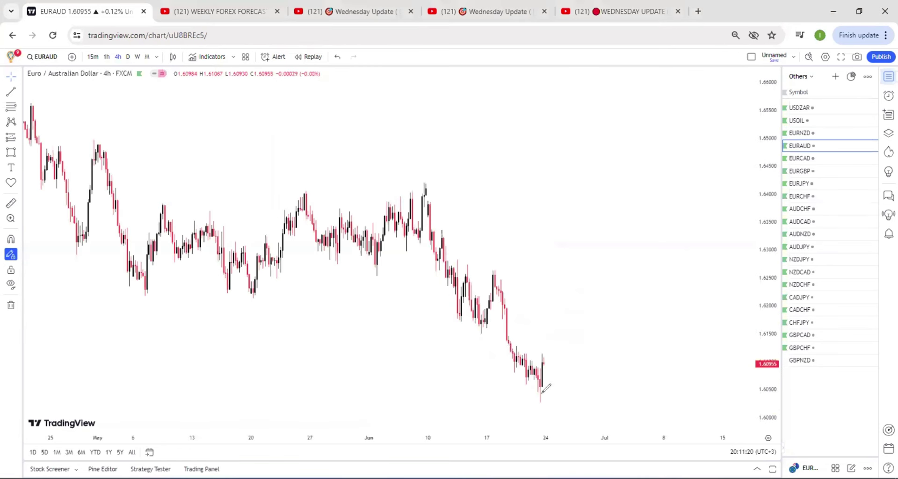
pyautogui.moveTo(541, 392)
pyautogui.mouseDown()
pyautogui.moveTo(547, 358)
pyautogui.moveTo(595, 408)
pyautogui.moveTo(532, 407)
pyautogui.mouseUp()
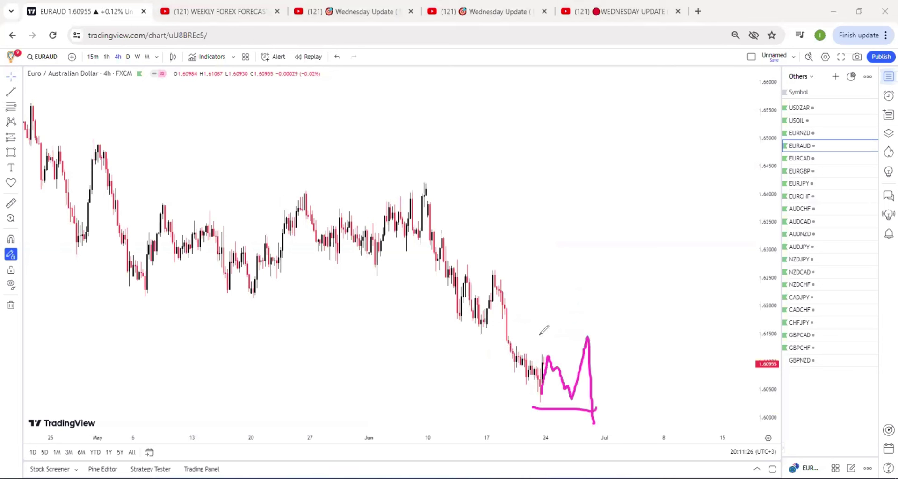
pyautogui.moveTo(538, 334)
pyautogui.mouseDown()
pyautogui.moveTo(591, 334)
pyautogui.moveTo(600, 343)
pyautogui.mouseUp()
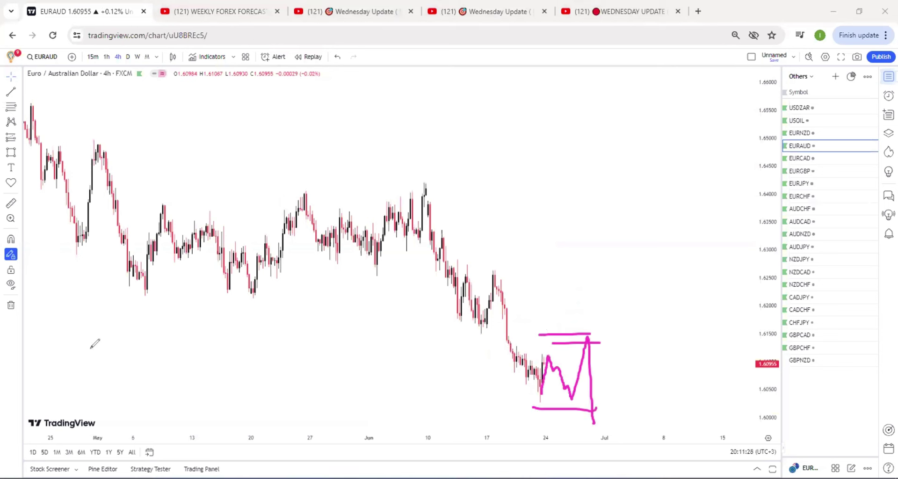
pyautogui.moveTo(526, 385)
pyautogui.mouseDown()
pyautogui.moveTo(551, 350)
pyautogui.moveTo(564, 403)
pyautogui.moveTo(613, 390)
pyautogui.mouseUp()
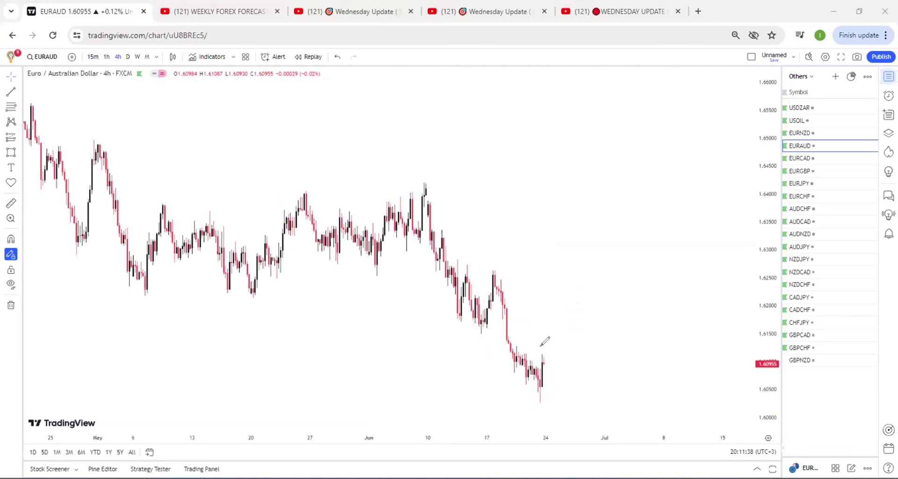
pyautogui.moveTo(467, 257); pyautogui.dragTo(465, 259)
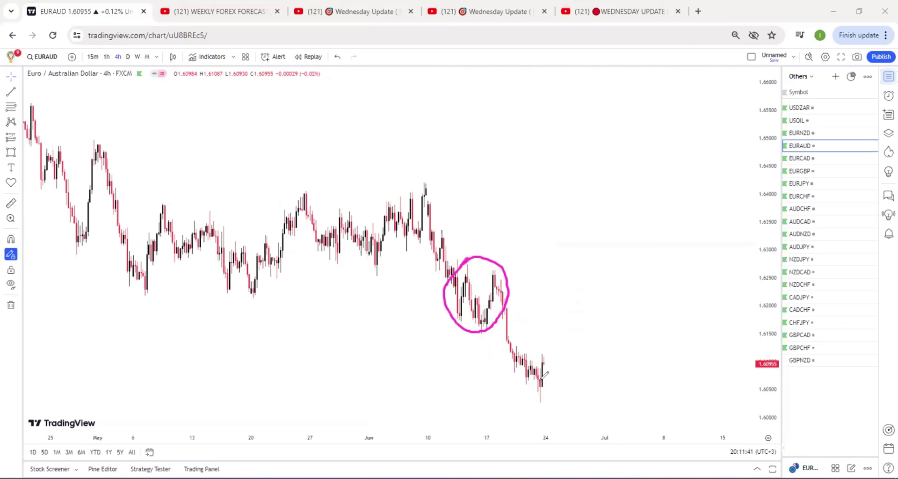
pyautogui.moveTo(541, 378); pyautogui.dragTo(605, 388)
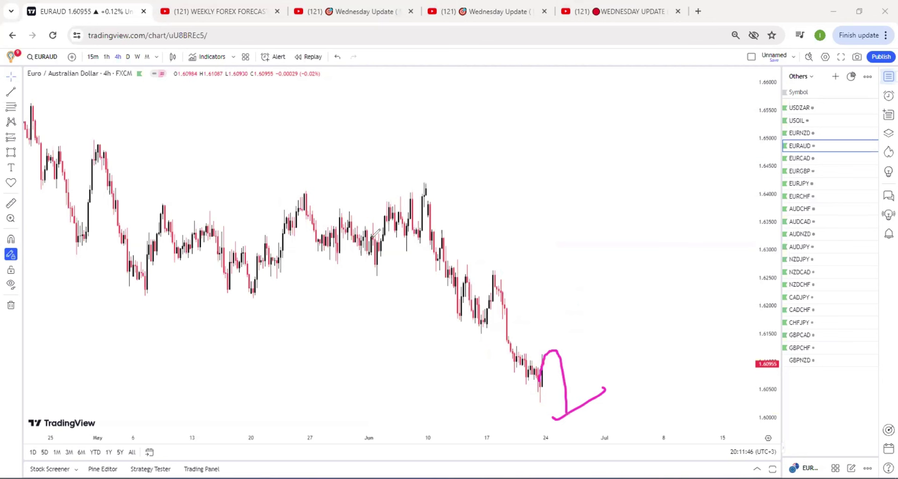
# - Load EURCAD, replay the Wednesday Update video to 16:25, and circle its upload date and timeframe
pyautogui.press('Down')
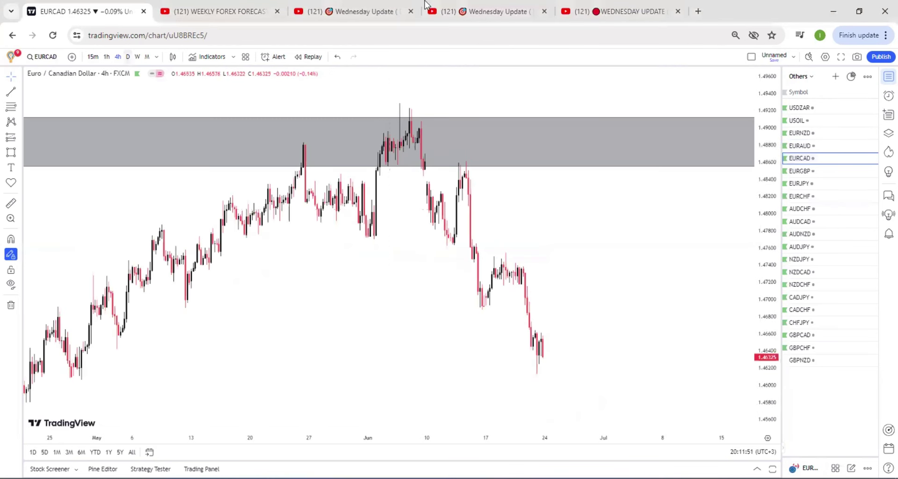
pyautogui.click(496, 9)
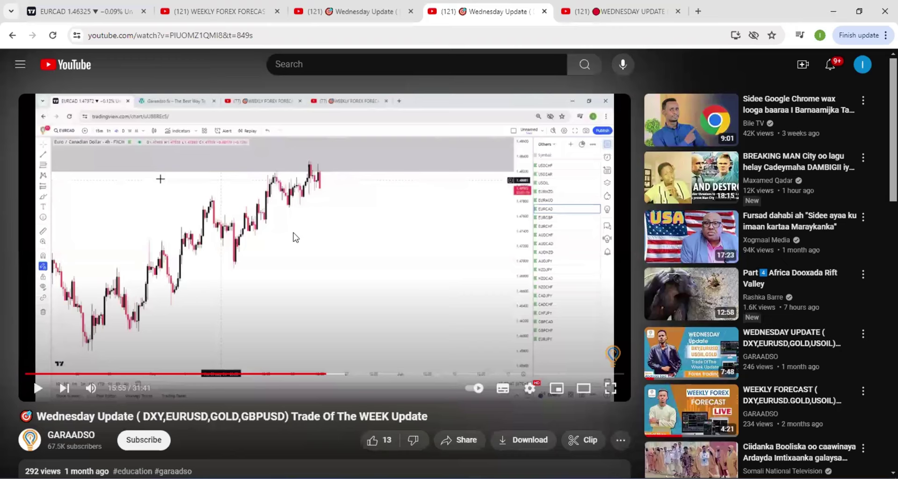
pyautogui.click(295, 237)
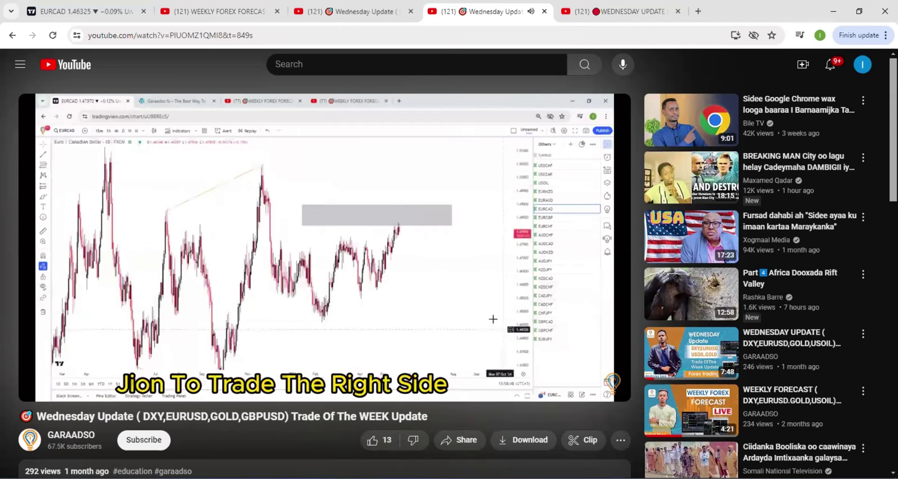
pyautogui.moveTo(243, 302)
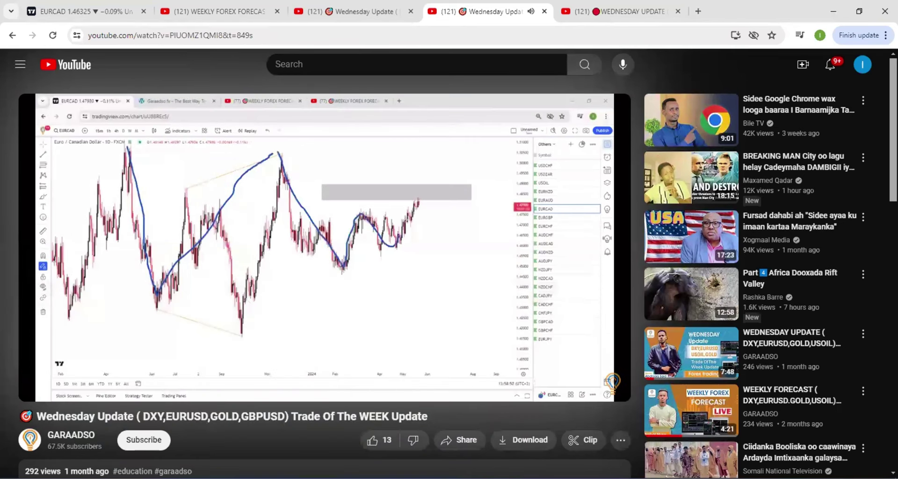
pyautogui.moveTo(612, 379)
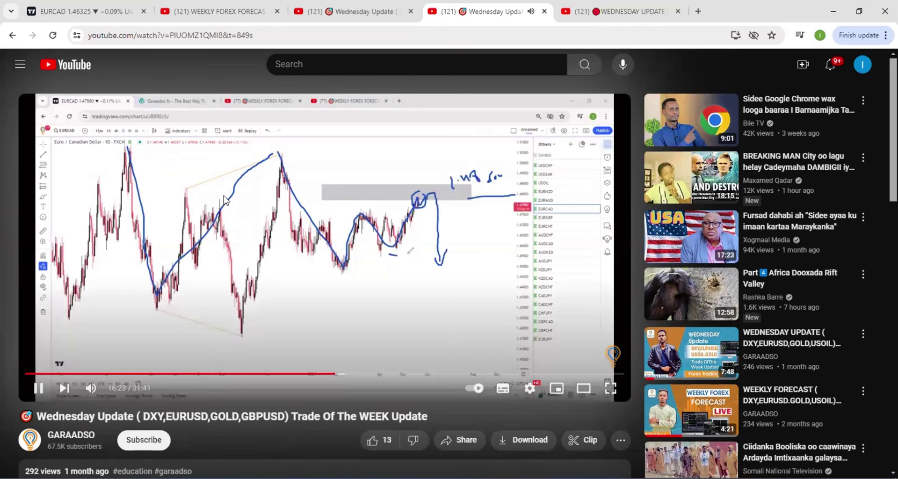
pyautogui.click(45, 114)
pyautogui.moveTo(69, 477); pyautogui.dragTo(125, 476)
pyautogui.moveTo(110, 137); pyautogui.dragTo(132, 120)
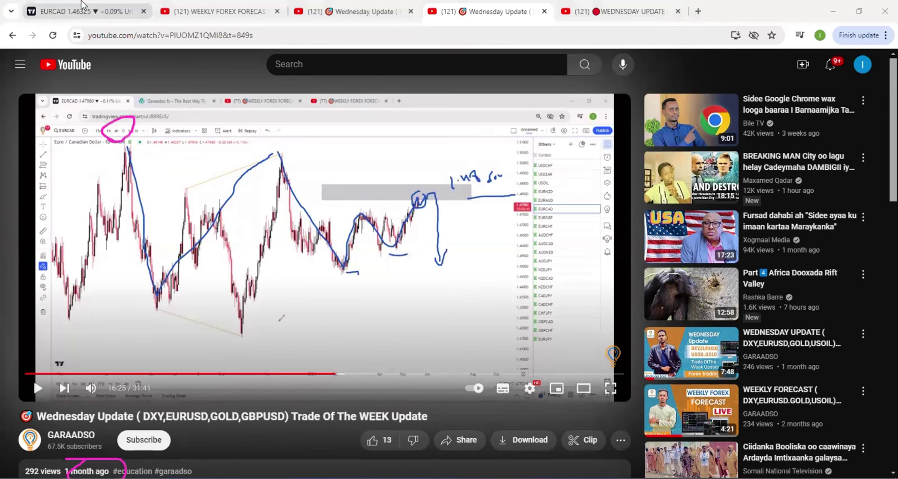
# - On the EURCAD daily chart, clear trial strokes and brush a support level under the early-2024 low
pyautogui.hotkey('ctrl', '1')
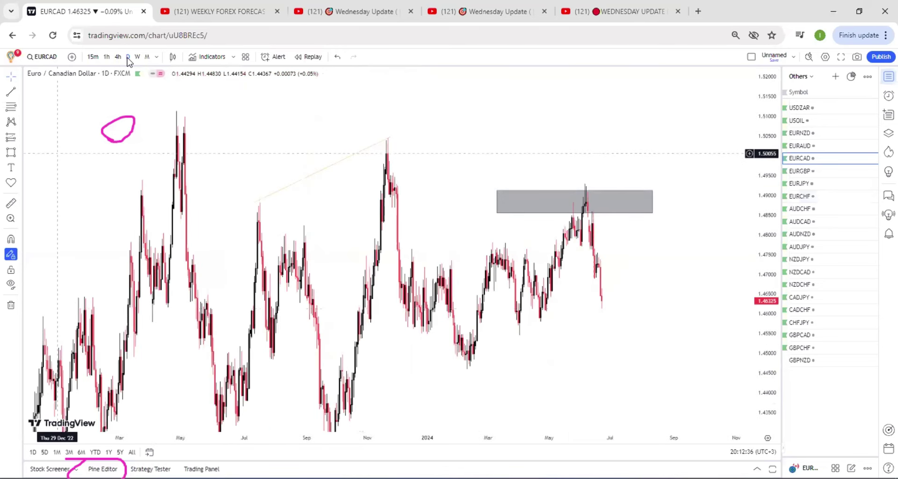
pyautogui.moveTo(175, 130)
pyautogui.mouseDown()
pyautogui.moveTo(376, 150)
pyautogui.moveTo(450, 336)
pyautogui.moveTo(544, 253)
pyautogui.moveTo(585, 186)
pyautogui.moveTo(603, 325)
pyautogui.mouseUp()
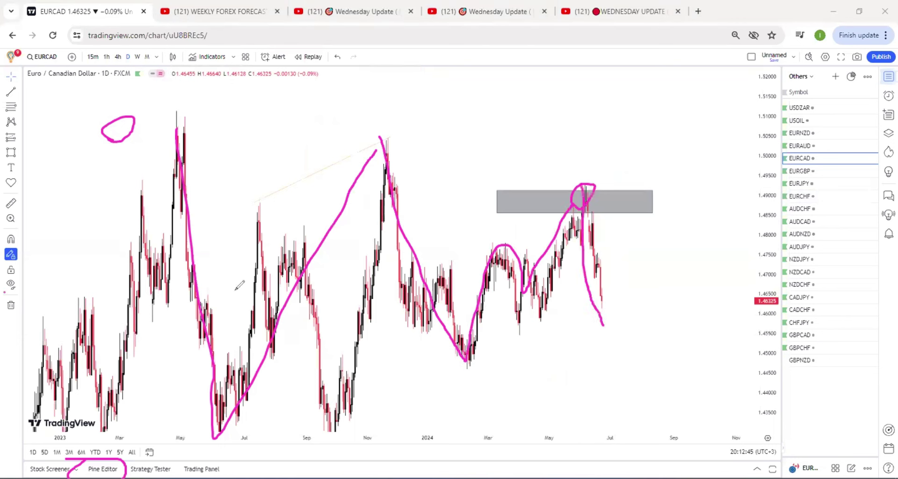
pyautogui.press('e')
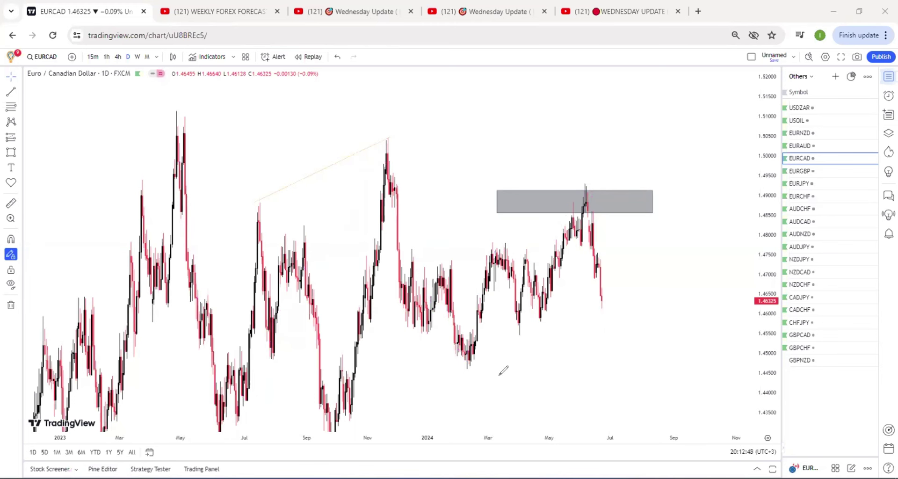
pyautogui.moveTo(463, 370); pyautogui.dragTo(680, 366)
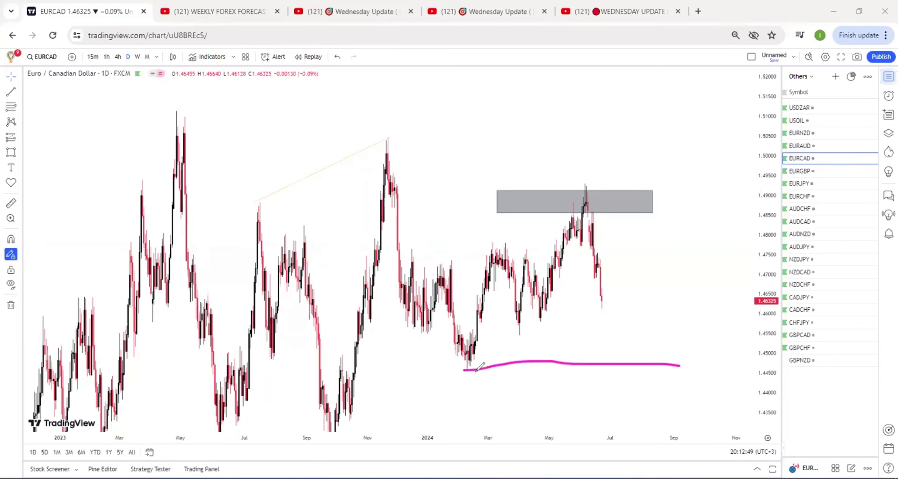
pyautogui.moveTo(462, 370); pyautogui.dragTo(727, 363)
pyautogui.moveTo(584, 201)
pyautogui.mouseDown()
pyautogui.moveTo(594, 266)
pyautogui.moveTo(633, 271)
pyautogui.moveTo(672, 363)
pyautogui.mouseUp()
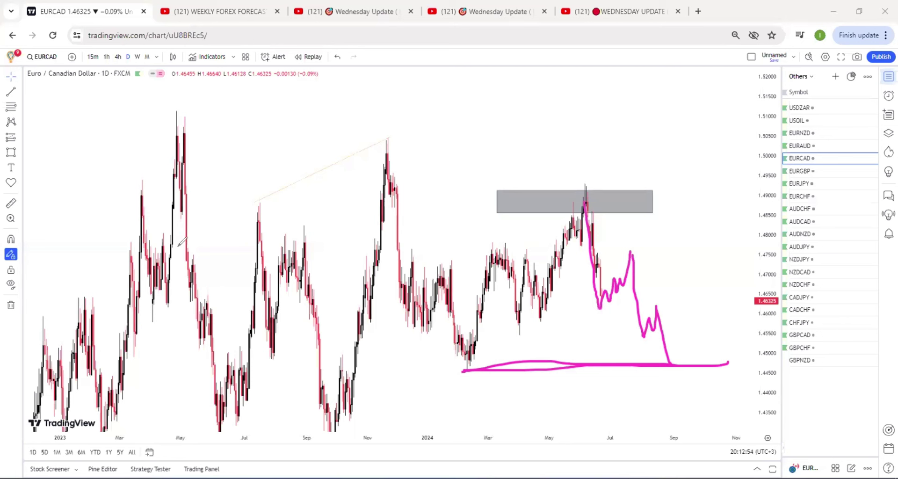
# - On the 4h chart, sketch a magenta bounce-then-drop projection after the latest candles
pyautogui.click(118, 57)
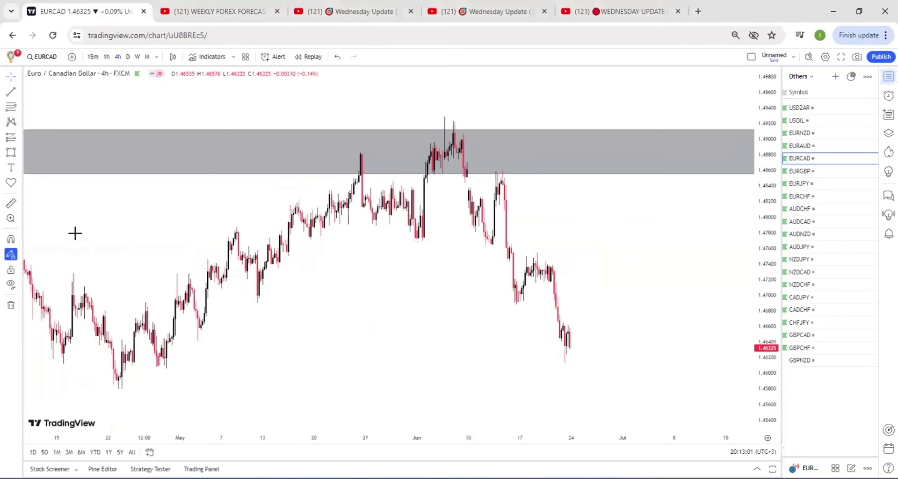
pyautogui.moveTo(563, 358); pyautogui.dragTo(611, 406)
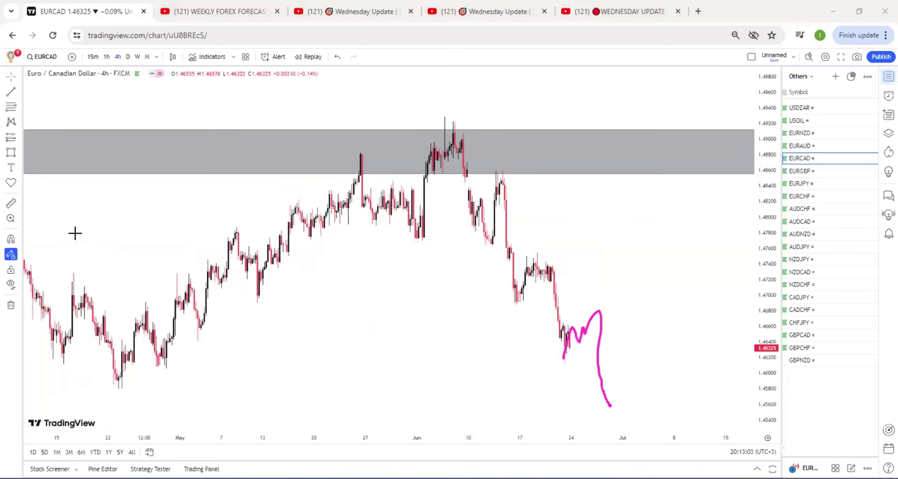
pyautogui.moveTo(569, 366); pyautogui.dragTo(607, 357)
pyautogui.moveTo(608, 384); pyautogui.dragTo(618, 377)
# - On EURGBP, trace the recent rally and brush two levels, a sharp drop and a rising line
pyautogui.press('Down')
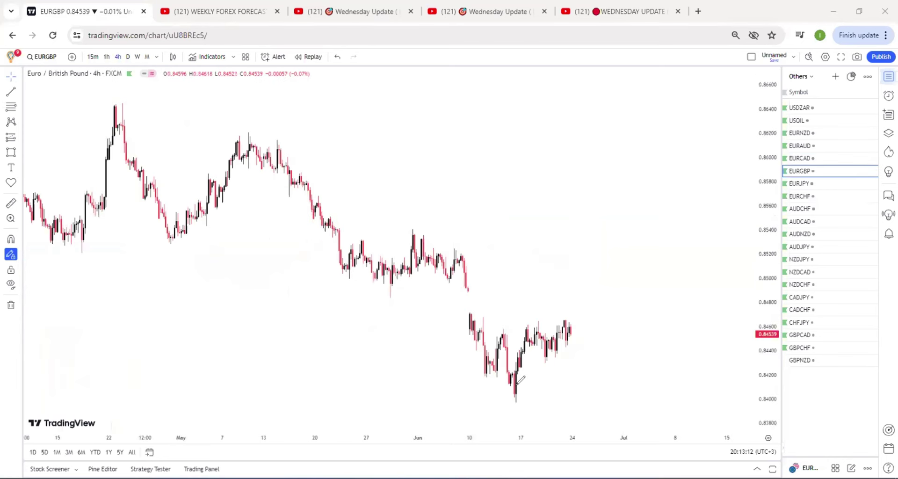
pyautogui.moveTo(514, 399)
pyautogui.mouseDown()
pyautogui.moveTo(522, 359)
pyautogui.moveTo(570, 332)
pyautogui.moveTo(582, 299)
pyautogui.mouseUp()
pyautogui.moveTo(472, 290); pyautogui.dragTo(602, 287)
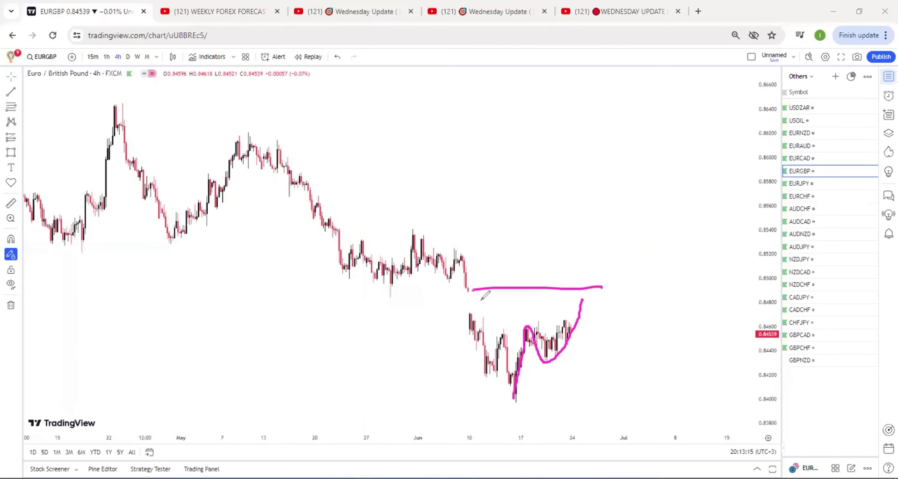
pyautogui.moveTo(474, 300); pyautogui.dragTo(597, 439)
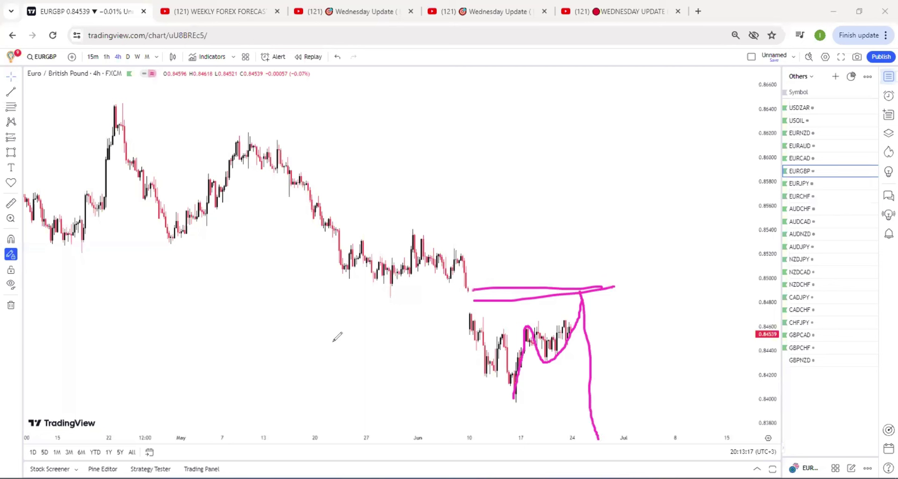
pyautogui.moveTo(512, 401); pyautogui.dragTo(631, 379)
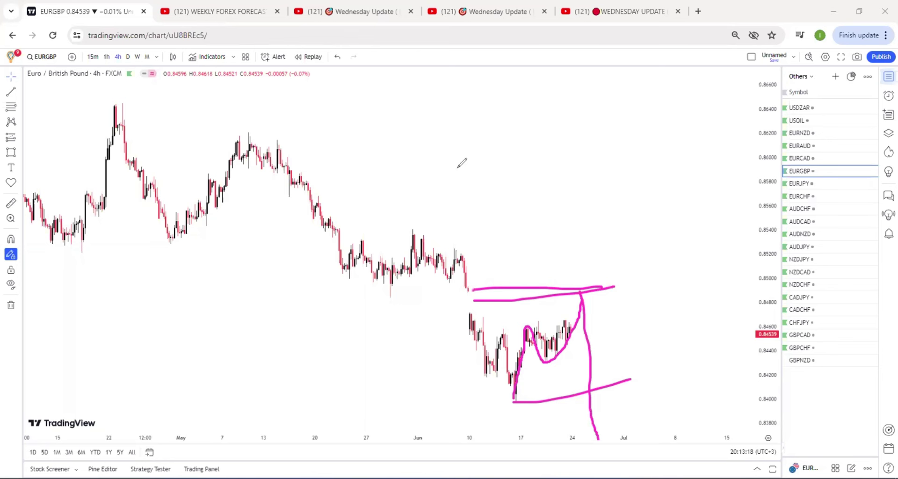
# - On EURJPY, draw a rising trendline, a zigzag continuation and a level along 172.000
pyautogui.press('Down')
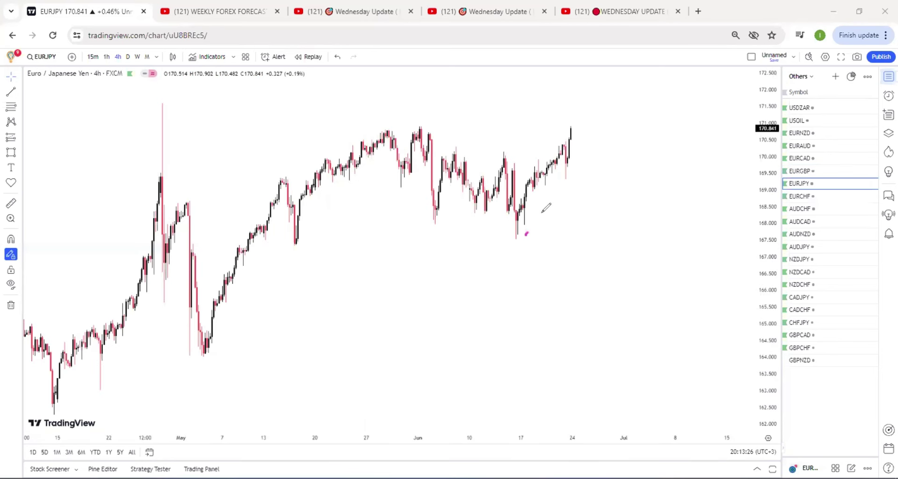
pyautogui.moveTo(525, 234); pyautogui.dragTo(599, 131)
pyautogui.moveTo(513, 196); pyautogui.dragTo(634, 80)
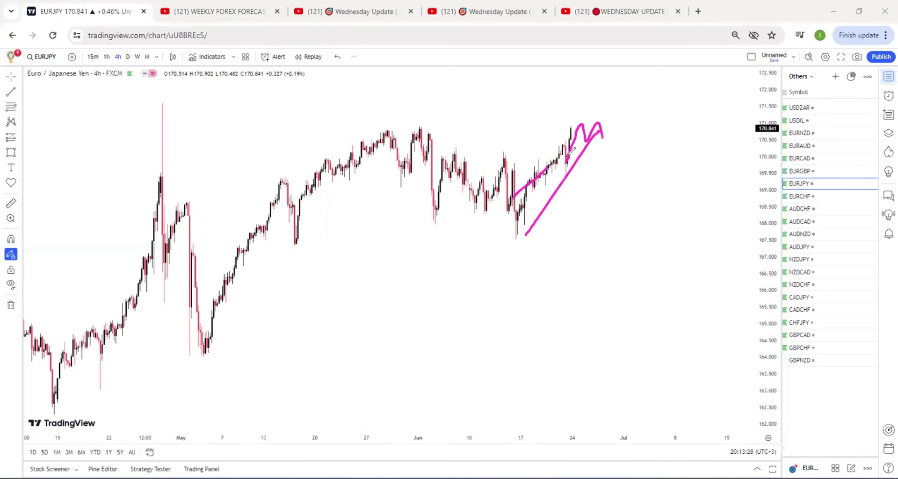
pyautogui.moveTo(400, 119); pyautogui.dragTo(676, 90)
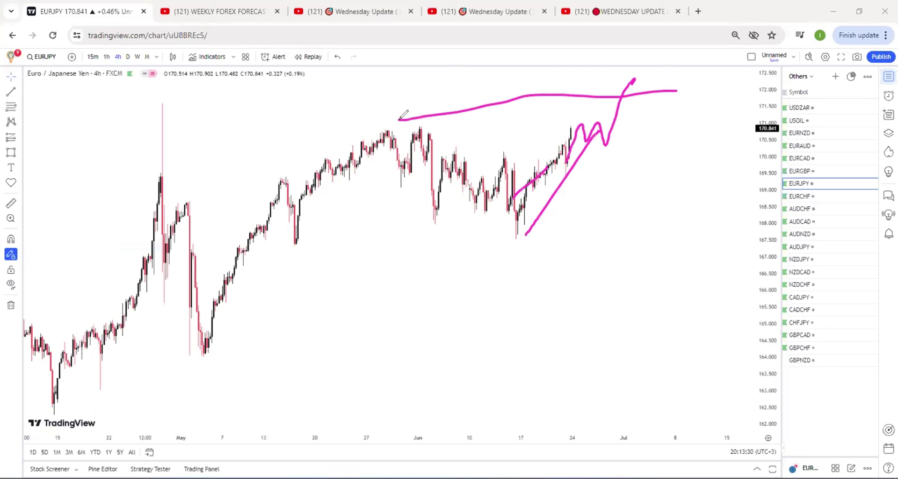
pyautogui.moveTo(606, 96); pyautogui.dragTo(761, 88)
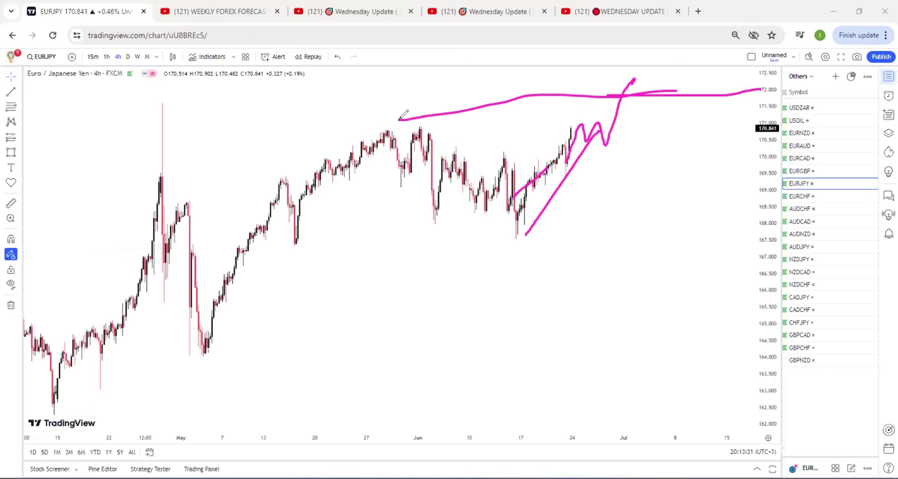
pyautogui.moveTo(683, 107); pyautogui.dragTo(679, 142)
pyautogui.moveTo(694, 112)
pyautogui.mouseDown()
pyautogui.moveTo(705, 134)
pyautogui.moveTo(727, 116)
pyautogui.moveTo(756, 111)
pyautogui.mouseUp()
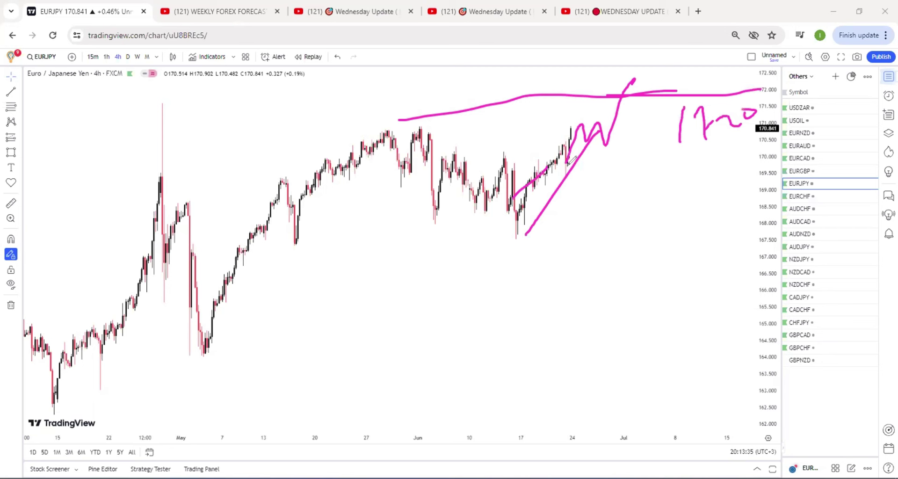
# - Brush a fresh upward projection from the last candle and handwrite the targets 172 and 171
pyautogui.moveTo(567, 164); pyautogui.dragTo(576, 105)
pyautogui.moveTo(602, 91); pyautogui.dragTo(606, 116)
pyautogui.moveTo(611, 95)
pyautogui.mouseDown()
pyautogui.moveTo(630, 107)
pyautogui.moveTo(675, 92)
pyautogui.mouseUp()
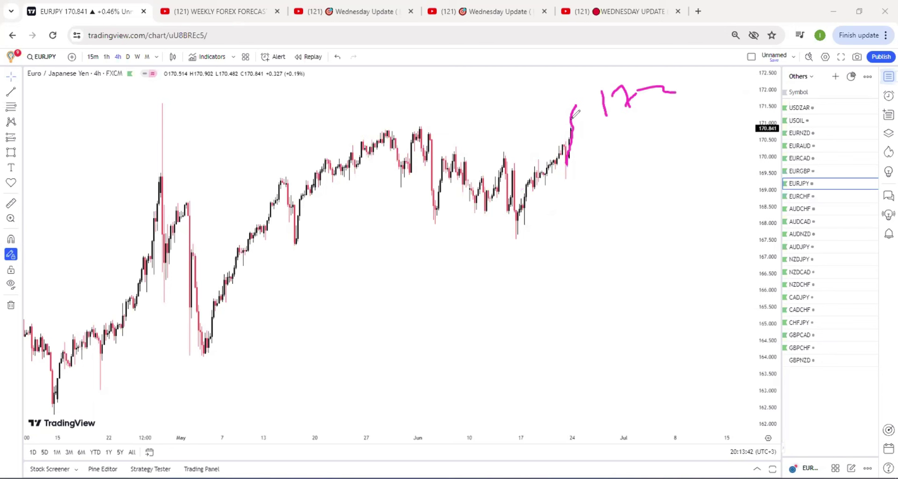
pyautogui.moveTo(618, 129); pyautogui.dragTo(629, 147)
pyautogui.moveTo(634, 126); pyautogui.dragTo(648, 140)
pyautogui.moveTo(641, 134); pyautogui.dragTo(654, 132)
pyautogui.moveTo(665, 119); pyautogui.dragTo(672, 135)
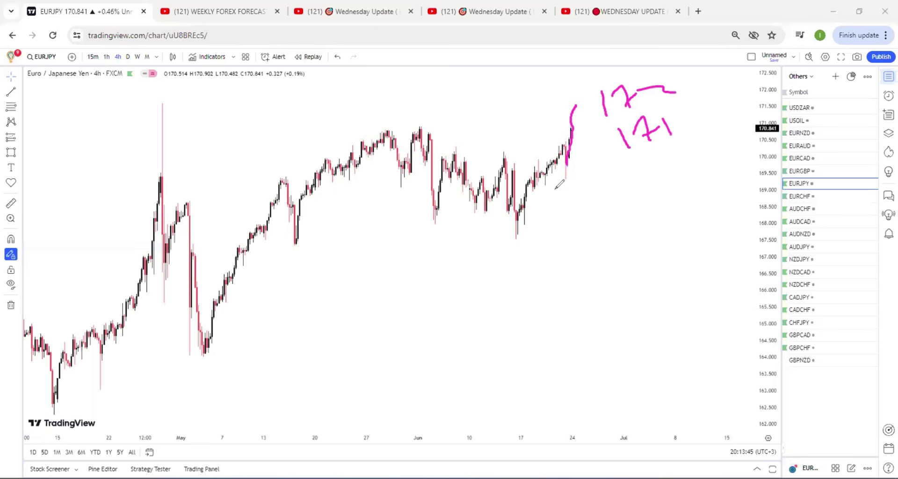
# - On EURCHF, trace the recent bounce, draw two resistance levels and a peak-then-drop path to the lows
pyautogui.press('Down')
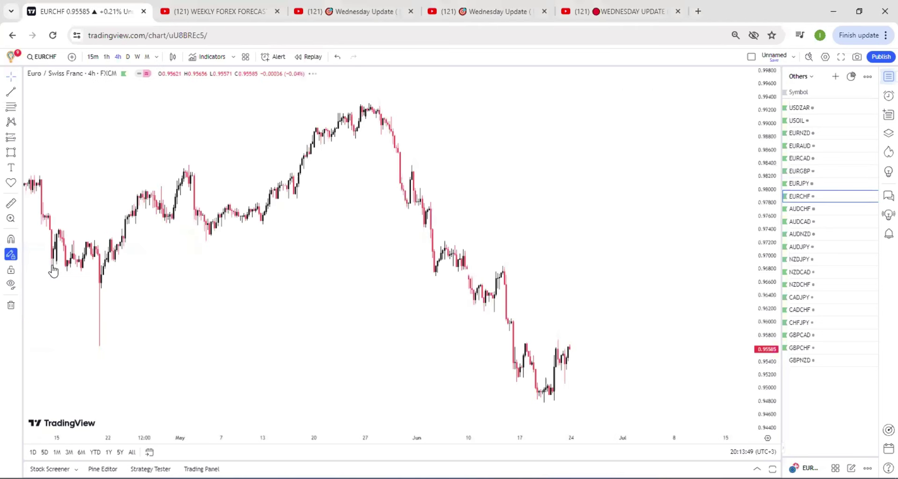
pyautogui.moveTo(542, 400)
pyautogui.mouseDown()
pyautogui.moveTo(552, 370)
pyautogui.moveTo(568, 372)
pyautogui.moveTo(582, 314)
pyautogui.mouseUp()
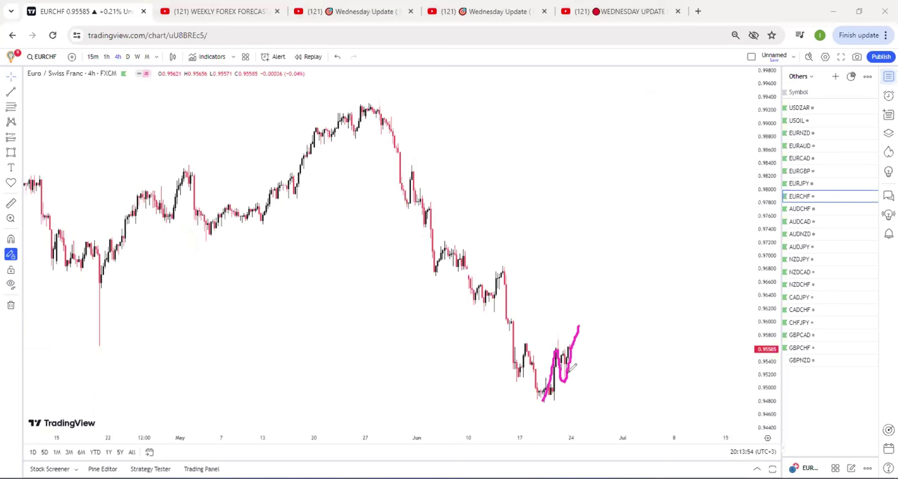
pyautogui.moveTo(515, 314); pyautogui.dragTo(597, 320)
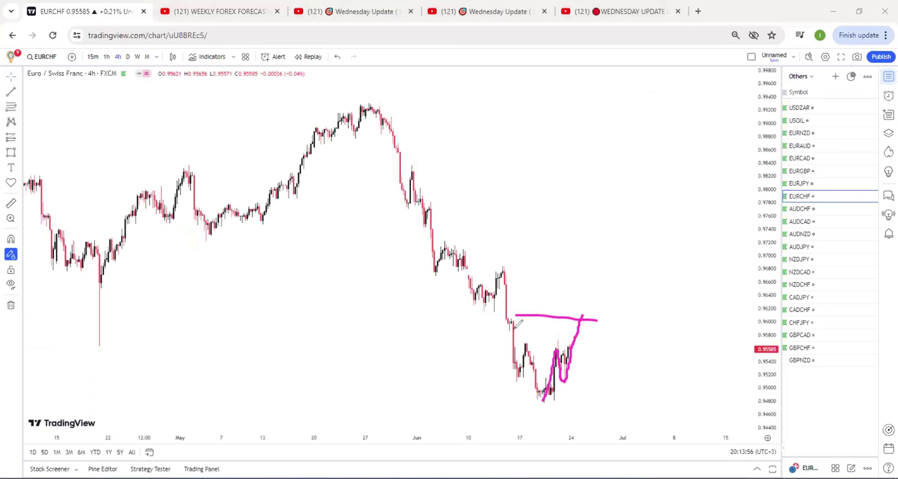
pyautogui.moveTo(513, 329); pyautogui.dragTo(620, 319)
pyautogui.moveTo(577, 303); pyautogui.dragTo(602, 293)
pyautogui.moveTo(580, 323); pyautogui.dragTo(610, 413)
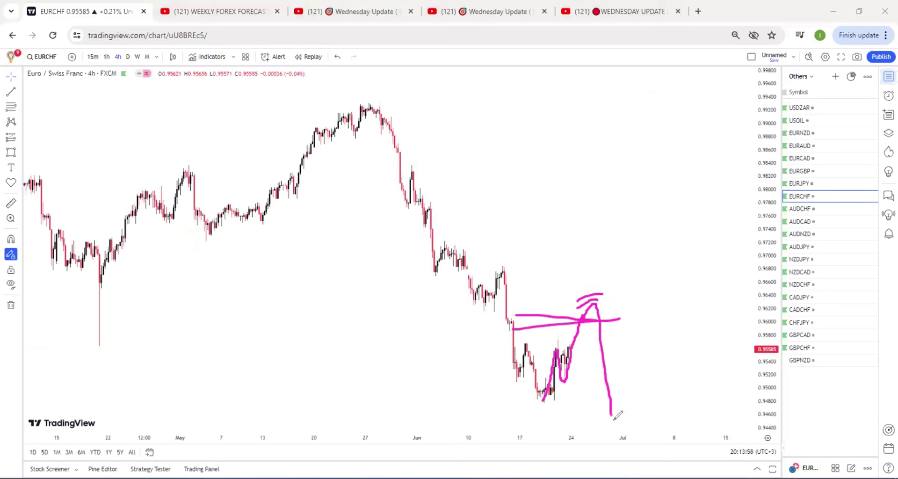
pyautogui.moveTo(554, 399); pyautogui.dragTo(616, 432)
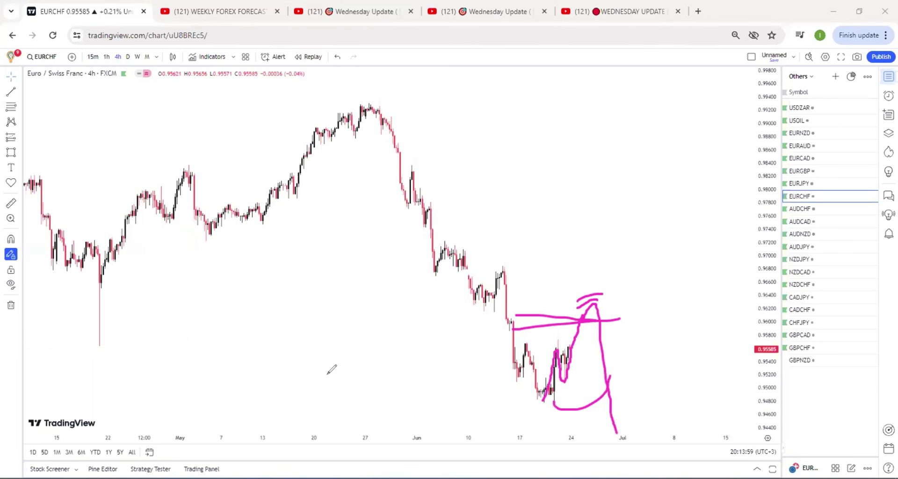
# - On AUDCHF, mark the recent top and earlier range, projecting a dip near 0.5895 then a climb toward 0.6010
pyautogui.press('Down')
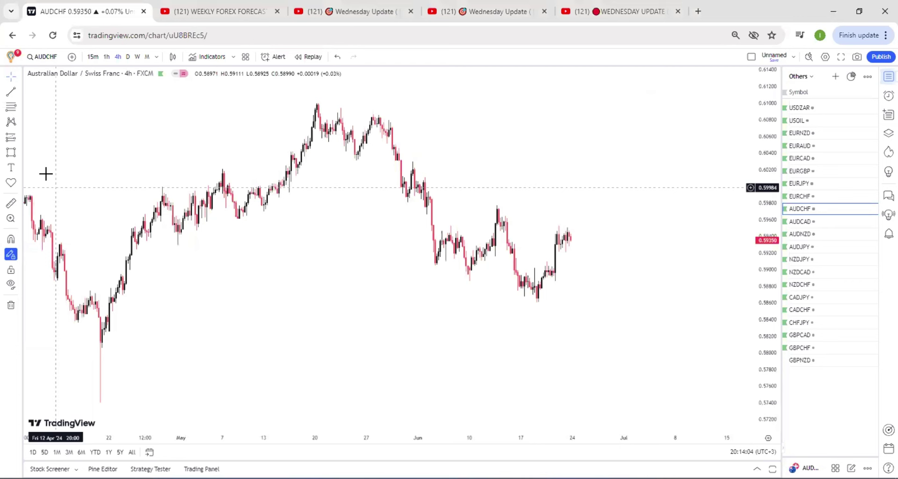
pyautogui.moveTo(535, 298)
pyautogui.mouseDown()
pyautogui.moveTo(557, 229)
pyautogui.moveTo(575, 272)
pyautogui.moveTo(596, 251)
pyautogui.mouseUp()
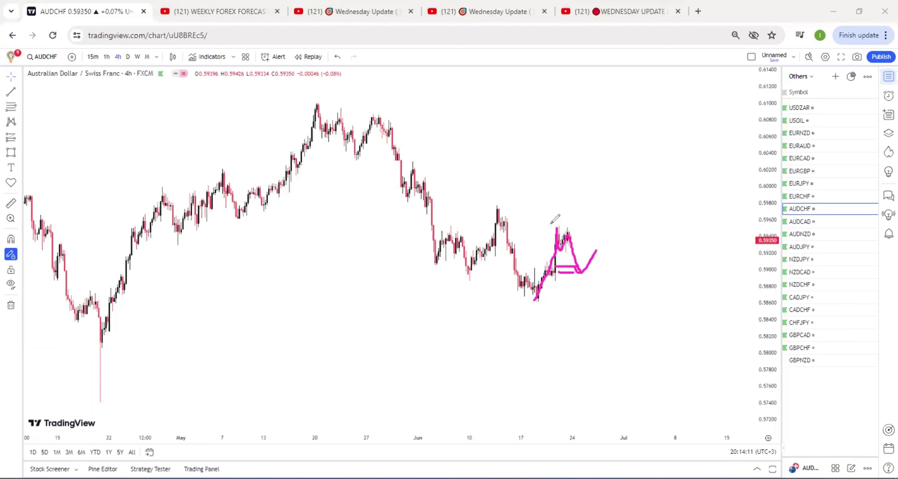
pyautogui.moveTo(549, 224); pyautogui.dragTo(585, 222)
pyautogui.moveTo(596, 251); pyautogui.dragTo(607, 207)
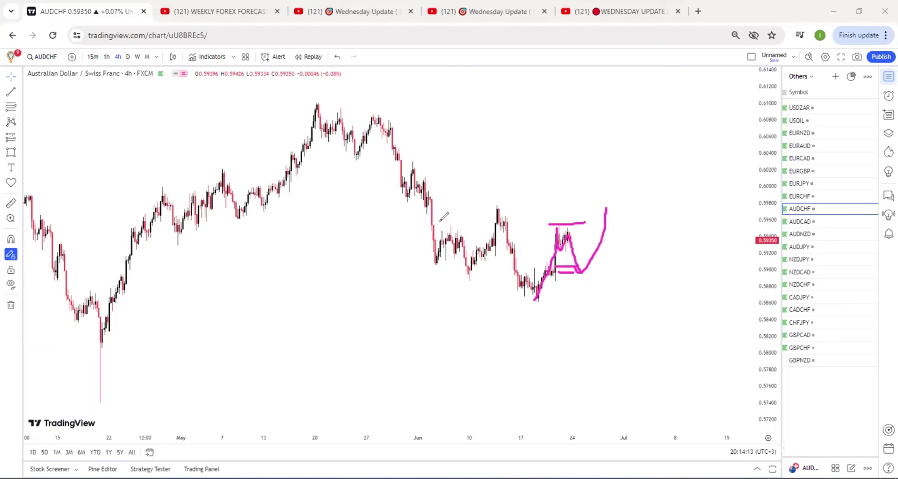
pyautogui.moveTo(440, 235); pyautogui.dragTo(511, 214)
pyautogui.moveTo(497, 203)
pyautogui.mouseDown()
pyautogui.moveTo(568, 203)
pyautogui.moveTo(437, 241)
pyautogui.mouseUp()
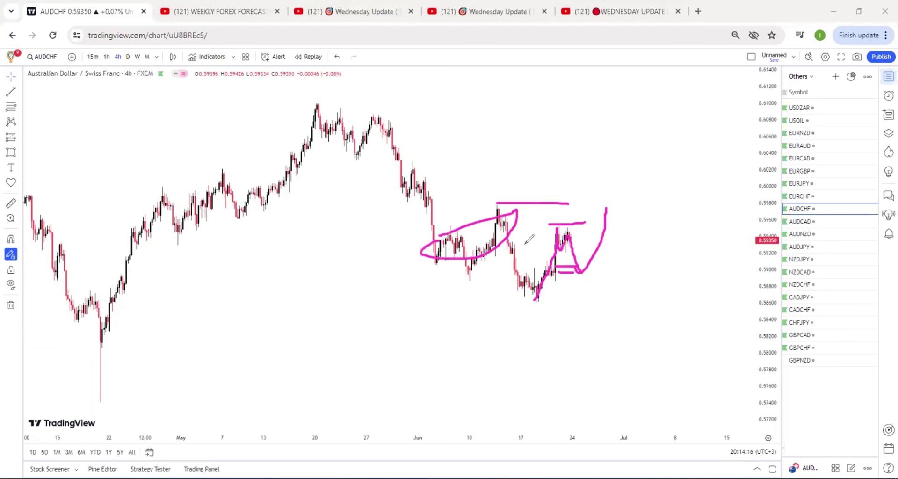
pyautogui.moveTo(605, 216)
pyautogui.mouseDown()
pyautogui.moveTo(623, 195)
pyautogui.moveTo(639, 354)
pyautogui.mouseUp()
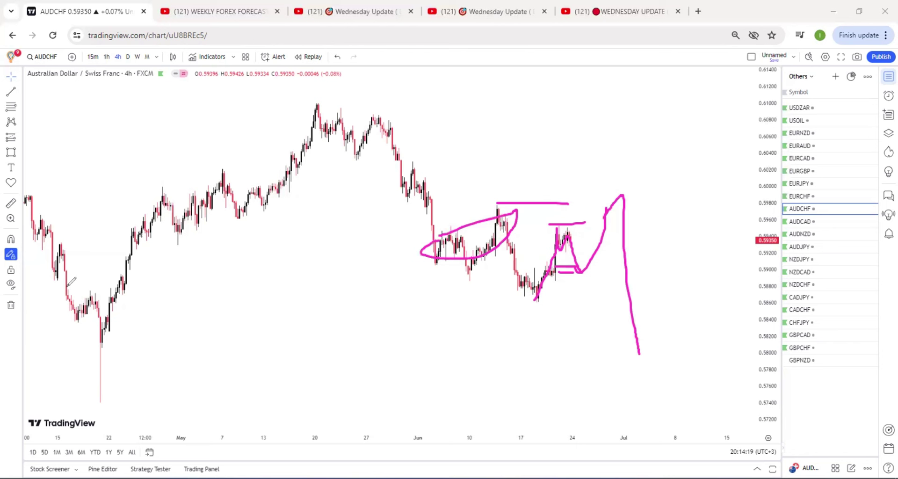
pyautogui.moveTo(567, 228)
pyautogui.mouseDown()
pyautogui.moveTo(569, 252)
pyautogui.moveTo(583, 241)
pyautogui.moveTo(597, 176)
pyautogui.mouseUp()
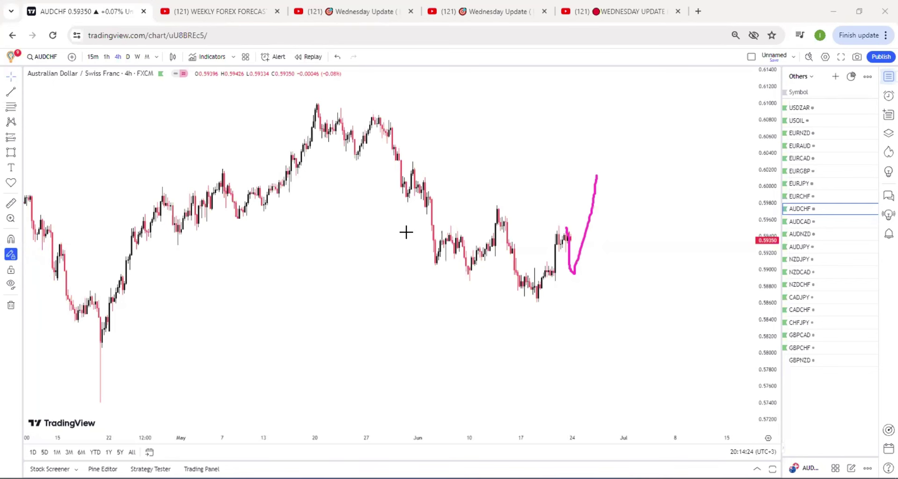
# - On AUDCAD, trace the latest swing, draw a support line and circle the recent price action
pyautogui.press('Down')
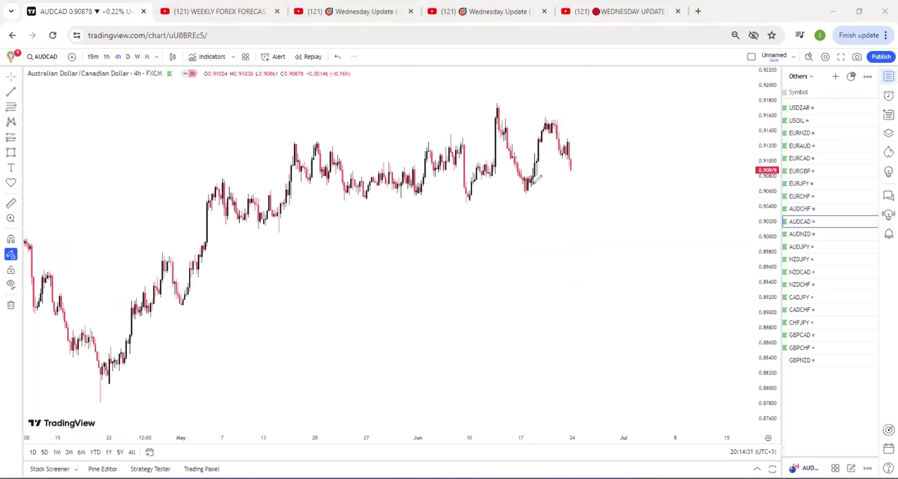
pyautogui.moveTo(525, 191)
pyautogui.mouseDown()
pyautogui.moveTo(557, 155)
pyautogui.moveTo(586, 200)
pyautogui.mouseUp()
pyautogui.moveTo(531, 201)
pyautogui.mouseDown()
pyautogui.moveTo(567, 202)
pyautogui.moveTo(617, 238)
pyautogui.mouseUp()
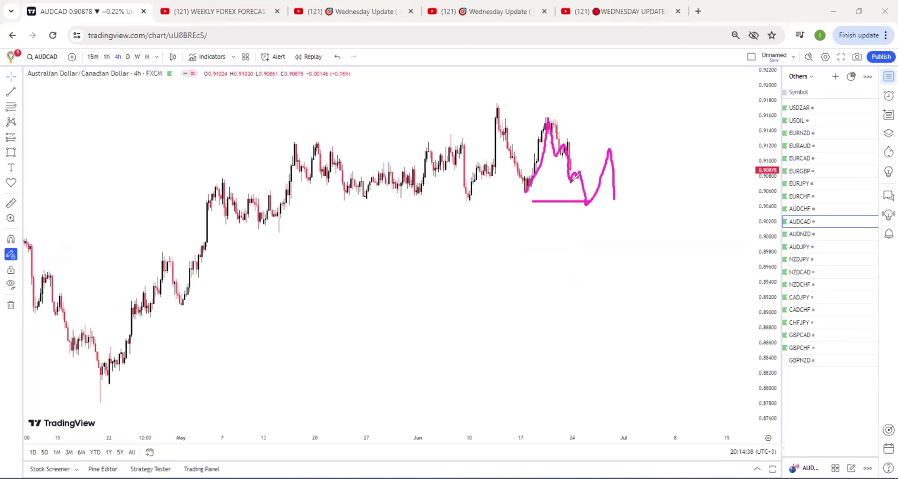
pyautogui.moveTo(530, 117); pyautogui.dragTo(620, 123)
pyautogui.moveTo(554, 238); pyautogui.dragTo(620, 124)
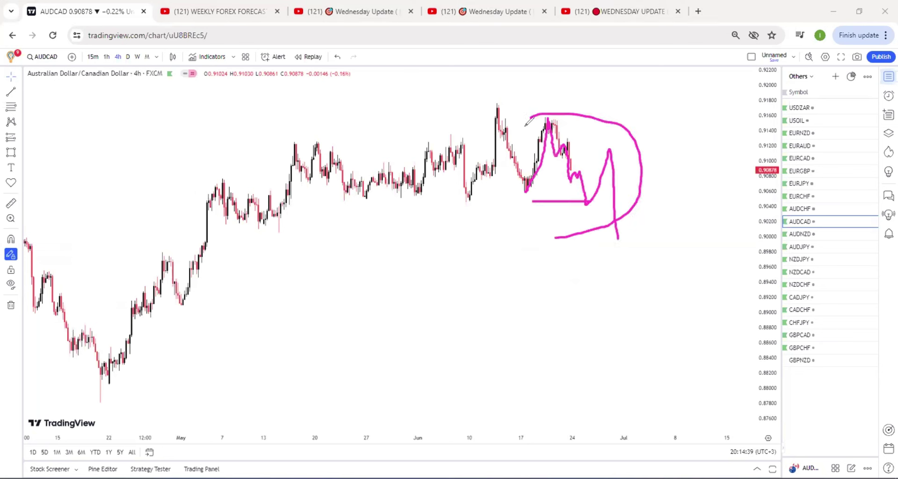
pyautogui.moveTo(528, 121); pyautogui.dragTo(554, 237)
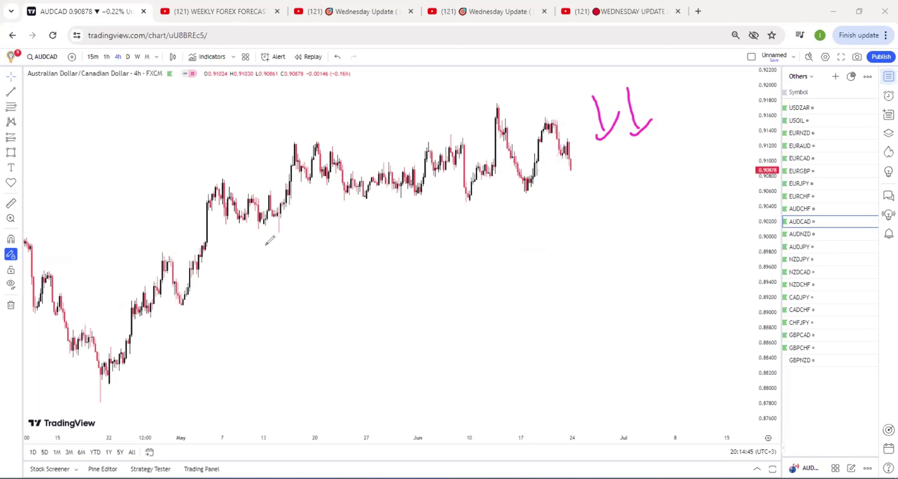
# - Add a dip-and-recovery path, levels at the recent peak and older high, a drop projection and support lines
pyautogui.moveTo(566, 152)
pyautogui.mouseDown()
pyautogui.moveTo(582, 152)
pyautogui.moveTo(588, 131)
pyautogui.mouseUp()
pyautogui.moveTo(541, 117)
pyautogui.mouseDown()
pyautogui.moveTo(575, 119)
pyautogui.moveTo(583, 134)
pyautogui.mouseUp()
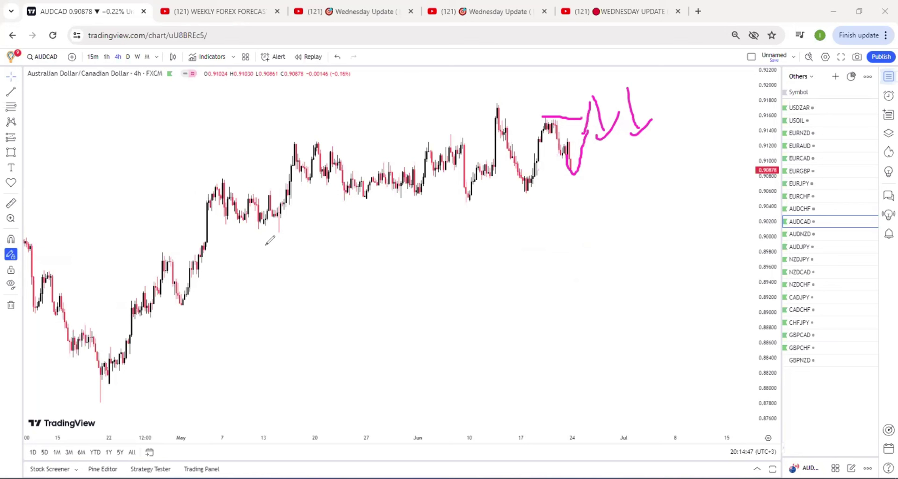
pyautogui.moveTo(506, 99); pyautogui.dragTo(561, 99)
pyautogui.moveTo(590, 96); pyautogui.dragTo(626, 222)
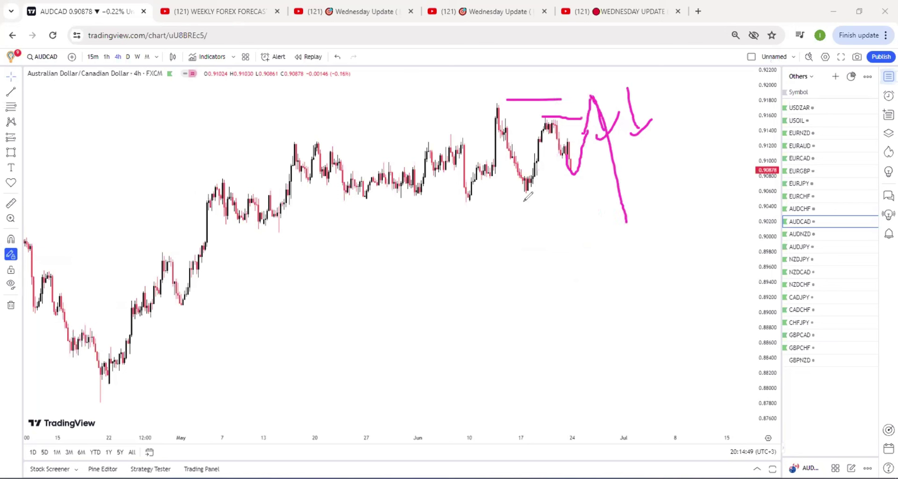
pyautogui.moveTo(526, 191); pyautogui.dragTo(564, 192)
pyautogui.moveTo(467, 203); pyautogui.dragTo(560, 203)
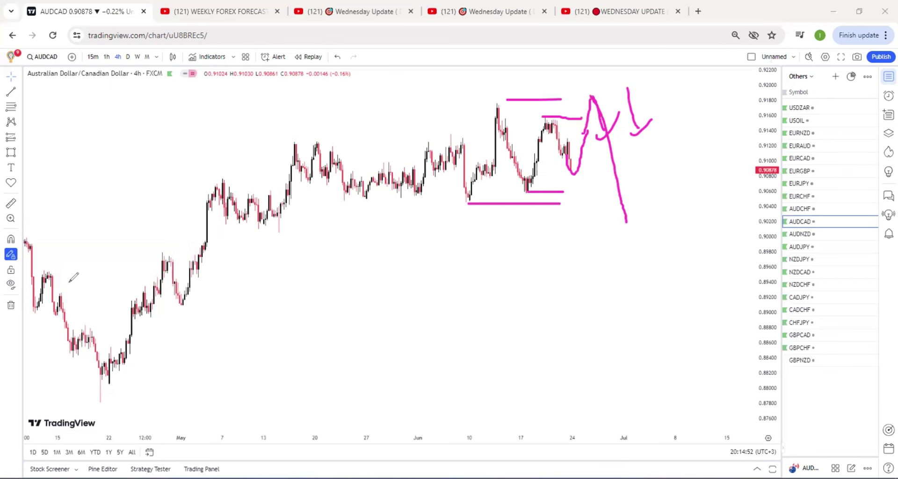
# - On AUDNZD, draw a rising trendline from the June low, levels, and a projection dipping near 1.0815 toward 1.0920
pyautogui.press('Down')
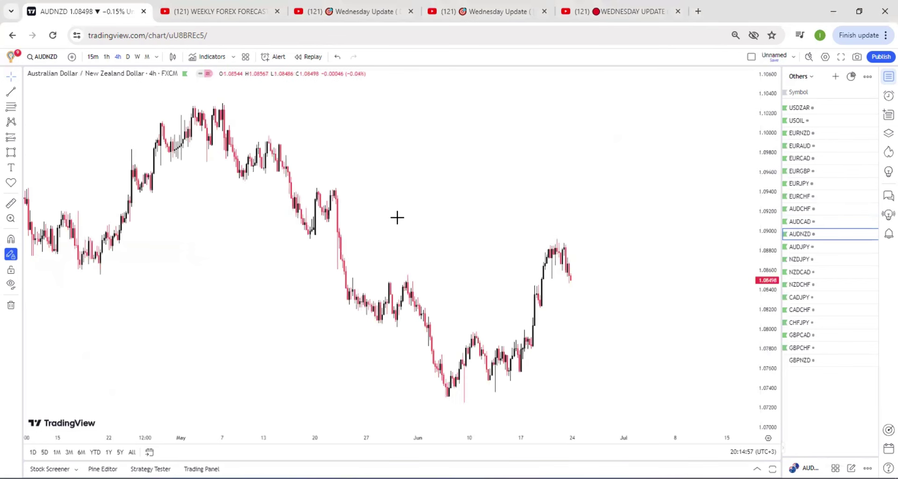
pyautogui.moveTo(447, 387)
pyautogui.mouseDown()
pyautogui.moveTo(563, 258)
pyautogui.moveTo(591, 313)
pyautogui.mouseUp()
pyautogui.moveTo(537, 297); pyautogui.dragTo(598, 300)
pyautogui.moveTo(536, 315)
pyautogui.mouseDown()
pyautogui.moveTo(600, 312)
pyautogui.moveTo(616, 209)
pyautogui.moveTo(553, 236)
pyautogui.mouseUp()
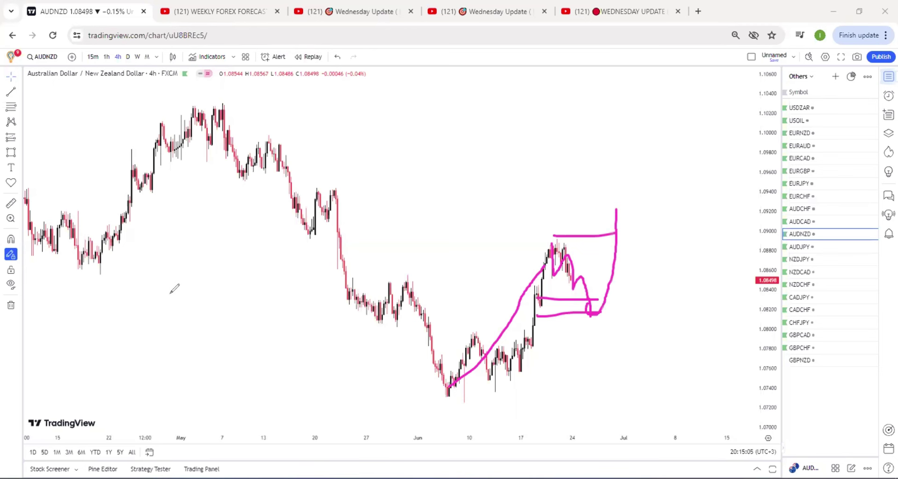
# - On AUDJPY, brush two rising magenta projection paths ahead of the latest candles
pyautogui.press('Down')
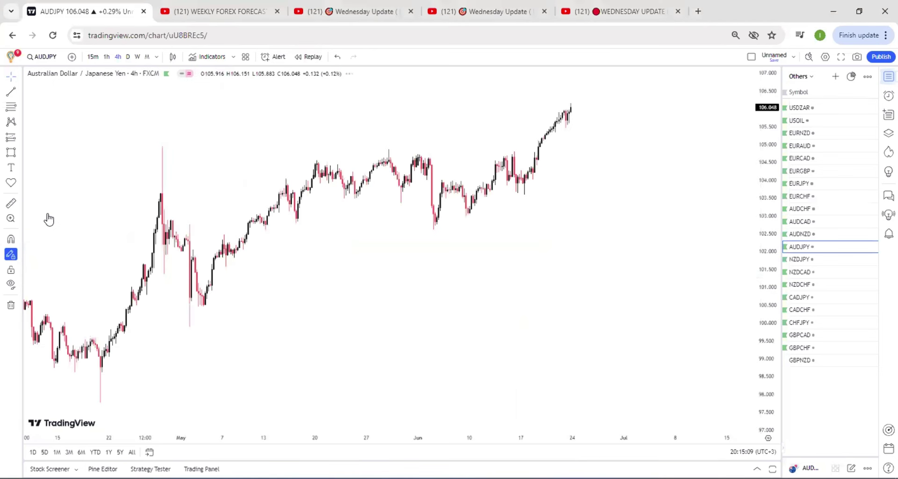
pyautogui.moveTo(547, 183); pyautogui.dragTo(617, 101)
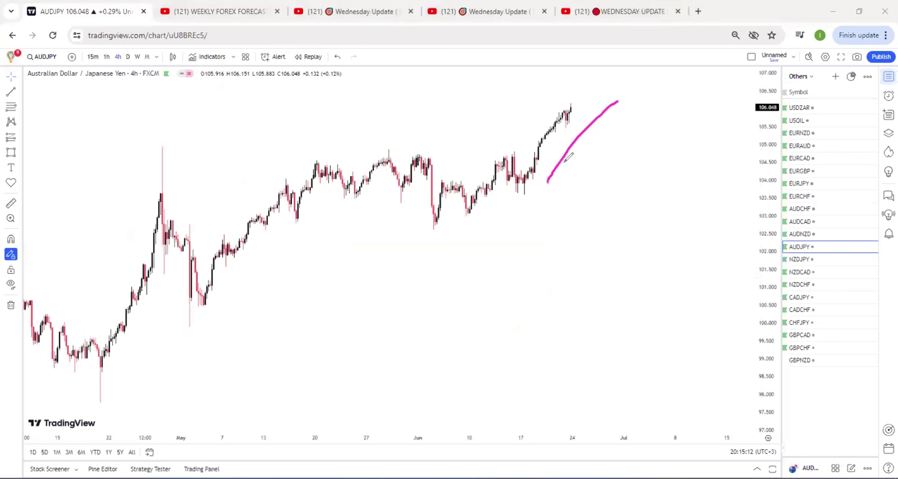
pyautogui.moveTo(535, 171)
pyautogui.mouseDown()
pyautogui.moveTo(603, 95)
pyautogui.moveTo(596, 124)
pyautogui.moveTo(619, 88)
pyautogui.mouseUp()
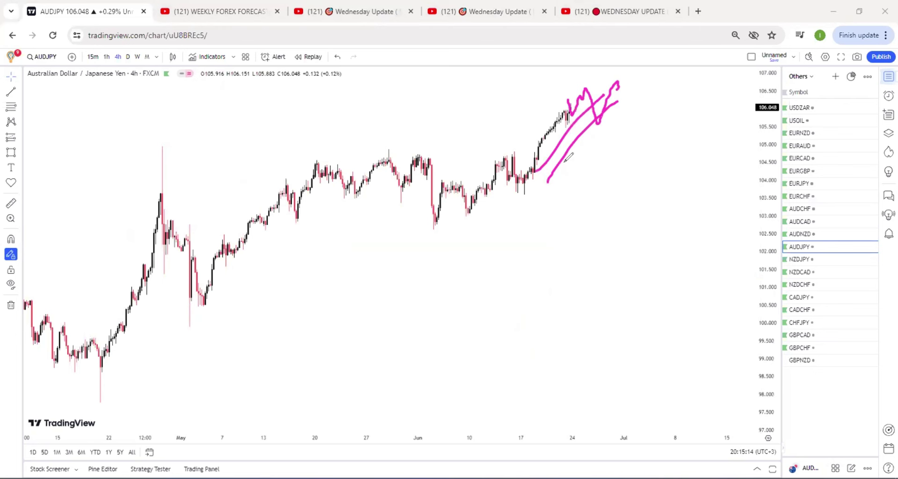
# - On NZDJPY, sketch a projected rally to a peak and a level near 98.00 above the latest high
pyautogui.press('Down')
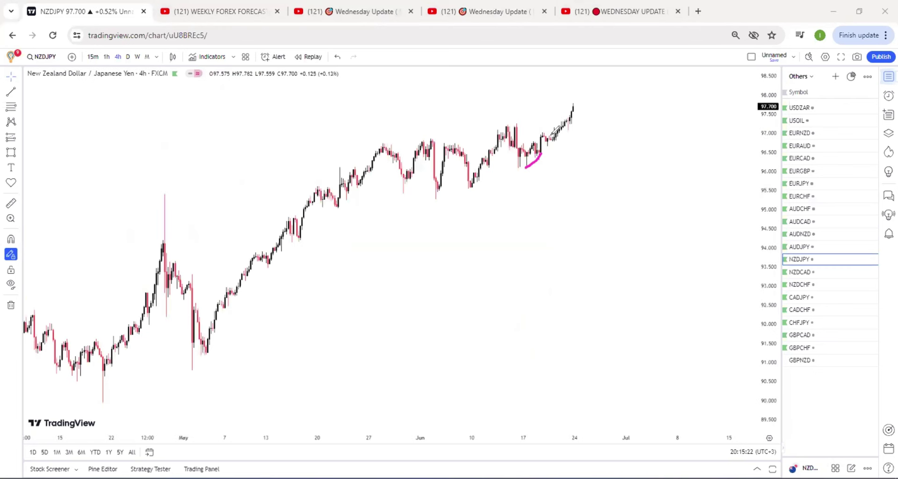
pyautogui.moveTo(541, 153)
pyautogui.mouseDown()
pyautogui.moveTo(579, 122)
pyautogui.moveTo(613, 131)
pyautogui.moveTo(627, 81)
pyautogui.mouseUp()
pyautogui.moveTo(565, 95); pyautogui.dragTo(646, 101)
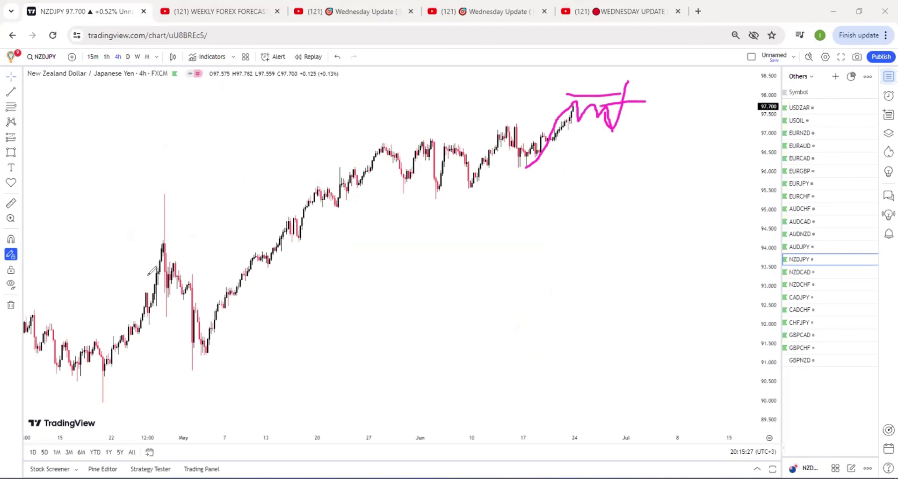
# - On NZDCAD, circle the two May consolidations and sketch a rise near 0.8420 then a plunge toward 0.8310
pyautogui.press('Down')
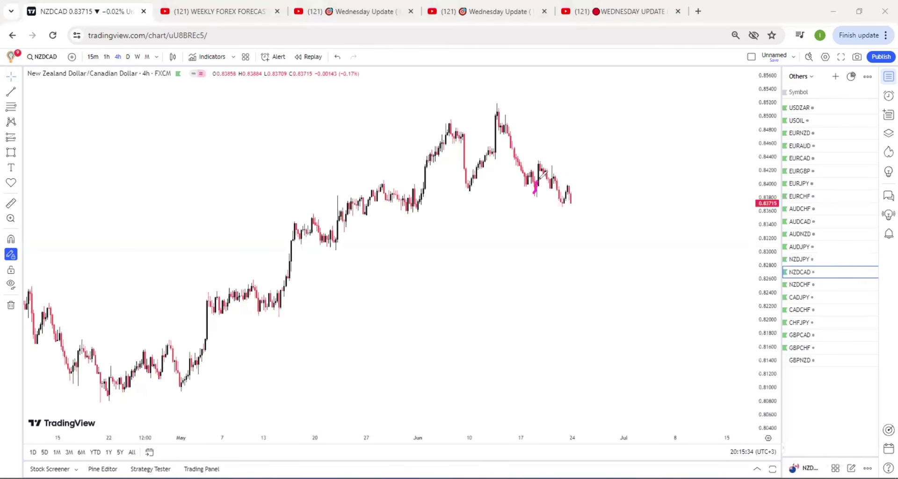
pyautogui.moveTo(534, 193)
pyautogui.mouseDown()
pyautogui.moveTo(539, 163)
pyautogui.moveTo(552, 172)
pyautogui.mouseUp()
pyautogui.moveTo(552, 159); pyautogui.dragTo(561, 213)
pyautogui.moveTo(563, 204)
pyautogui.mouseDown()
pyautogui.moveTo(578, 184)
pyautogui.moveTo(590, 204)
pyautogui.moveTo(610, 179)
pyautogui.mouseUp()
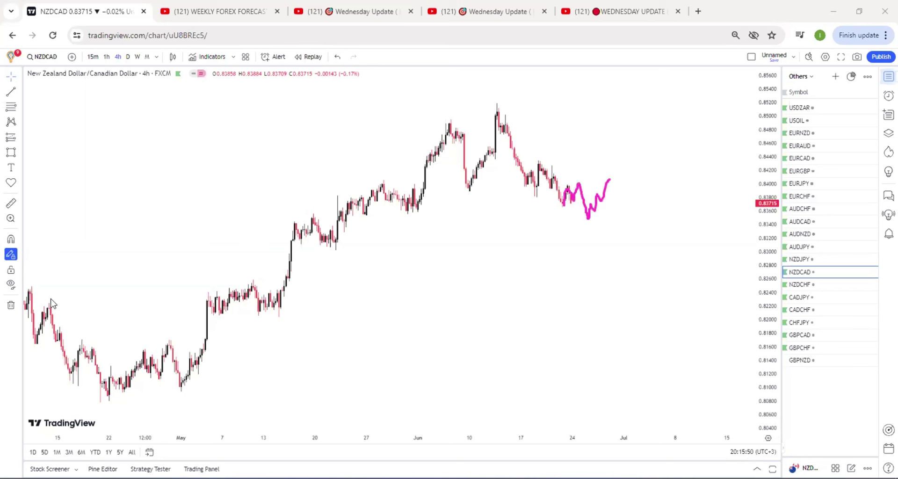
pyautogui.hotkey('ctrl', 'z')
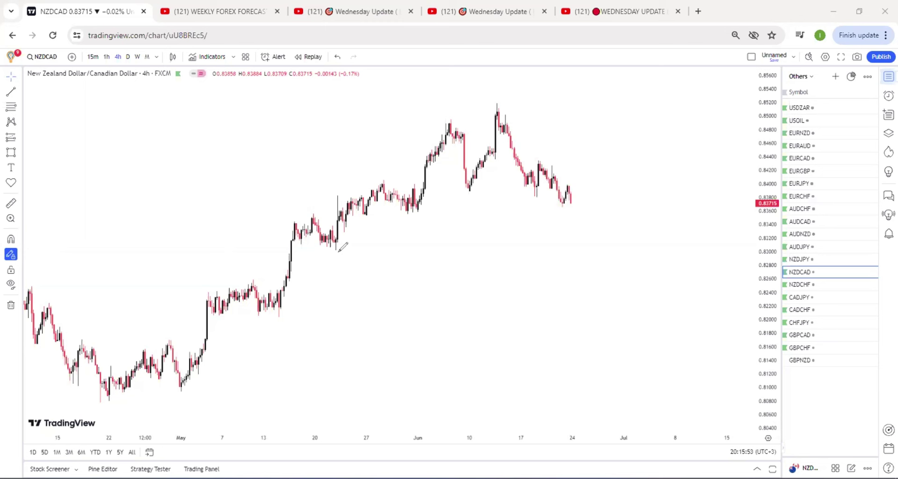
pyautogui.moveTo(291, 219); pyautogui.dragTo(289, 220)
pyautogui.moveTo(208, 278); pyautogui.dragTo(198, 291)
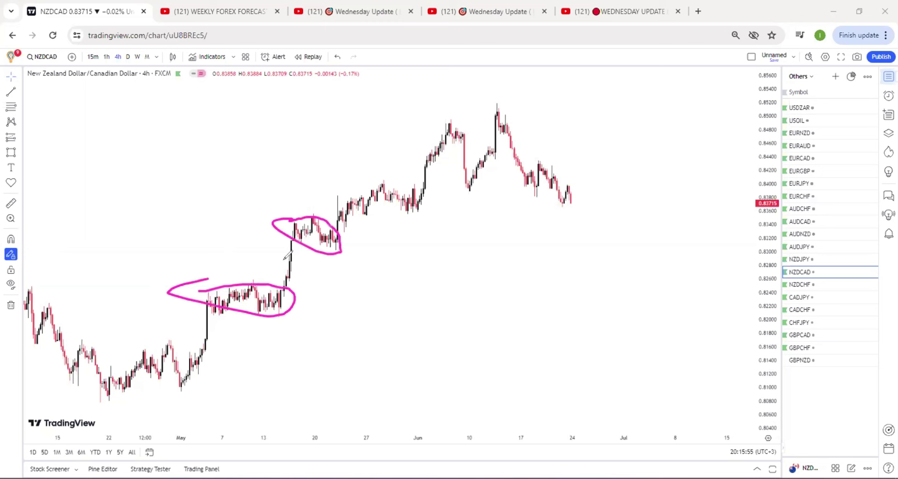
pyautogui.moveTo(567, 189)
pyautogui.mouseDown()
pyautogui.moveTo(617, 176)
pyautogui.moveTo(637, 245)
pyautogui.mouseUp()
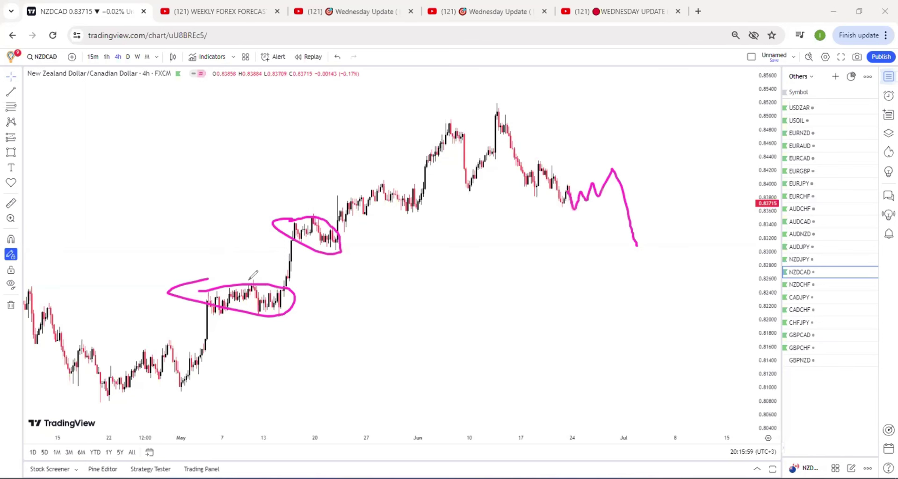
# - On NZDCHF, replace trial strokes with a V-shaped projection dipping near 0.5445 then rising to about 0.5500
pyautogui.press('Down')
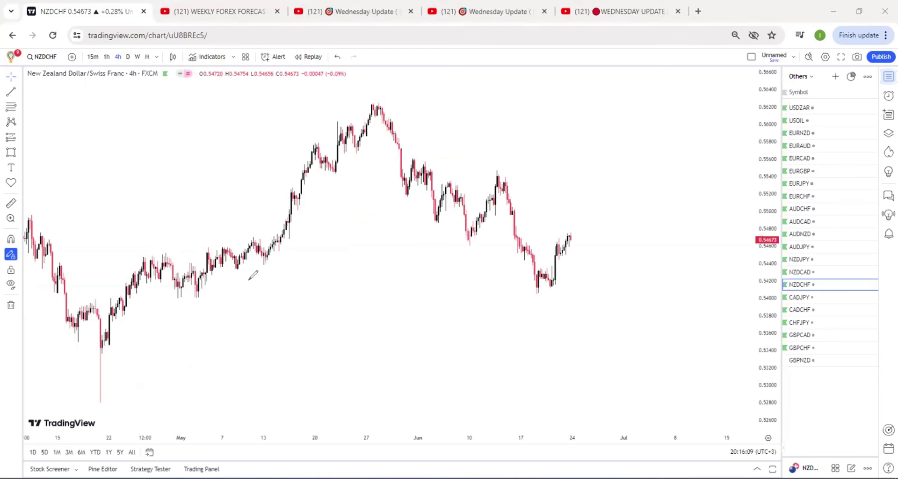
pyautogui.moveTo(559, 284)
pyautogui.mouseDown()
pyautogui.moveTo(550, 287)
pyautogui.moveTo(560, 288)
pyautogui.moveTo(552, 284)
pyautogui.moveTo(570, 235)
pyautogui.mouseUp()
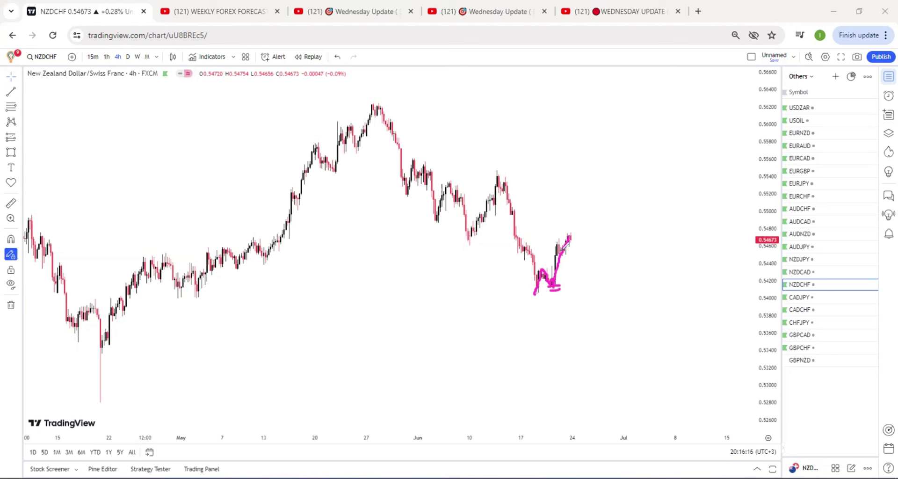
pyautogui.moveTo(557, 252)
pyautogui.mouseDown()
pyautogui.moveTo(574, 254)
pyautogui.moveTo(588, 212)
pyautogui.moveTo(612, 318)
pyautogui.mouseUp()
pyautogui.moveTo(586, 227)
pyautogui.mouseDown()
pyautogui.moveTo(604, 190)
pyautogui.moveTo(615, 193)
pyautogui.mouseUp()
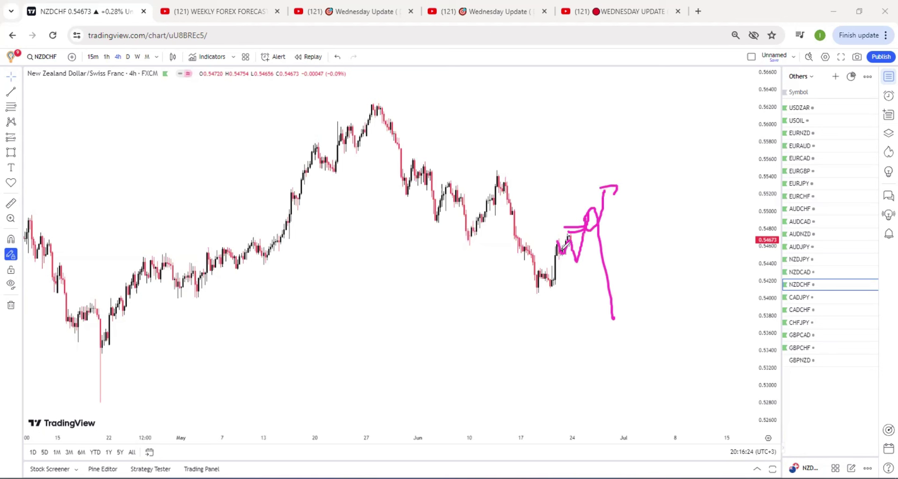
pyautogui.press('Escape')
pyautogui.moveTo(570, 233)
pyautogui.mouseDown()
pyautogui.moveTo(584, 212)
pyautogui.moveTo(595, 223)
pyautogui.mouseUp()
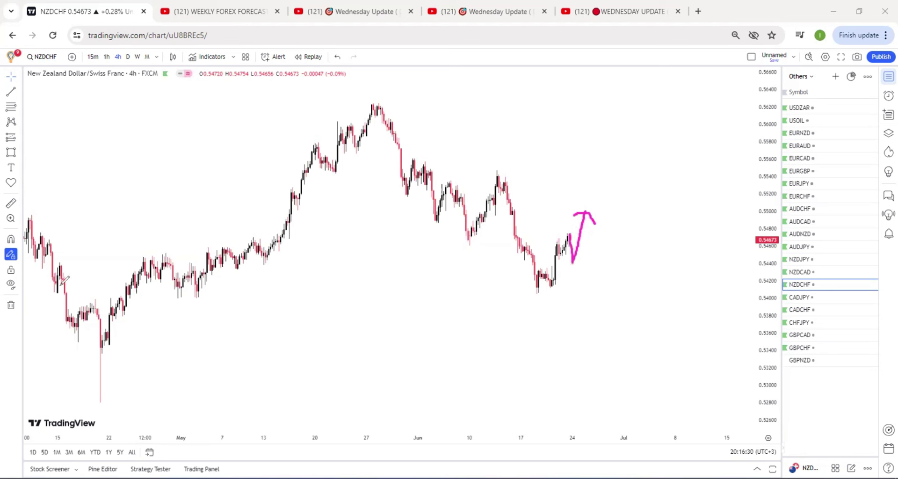
# - On CADJPY, sketch trial W-shaped and dip-and-recover projections, then clear them all
pyautogui.press('Down')
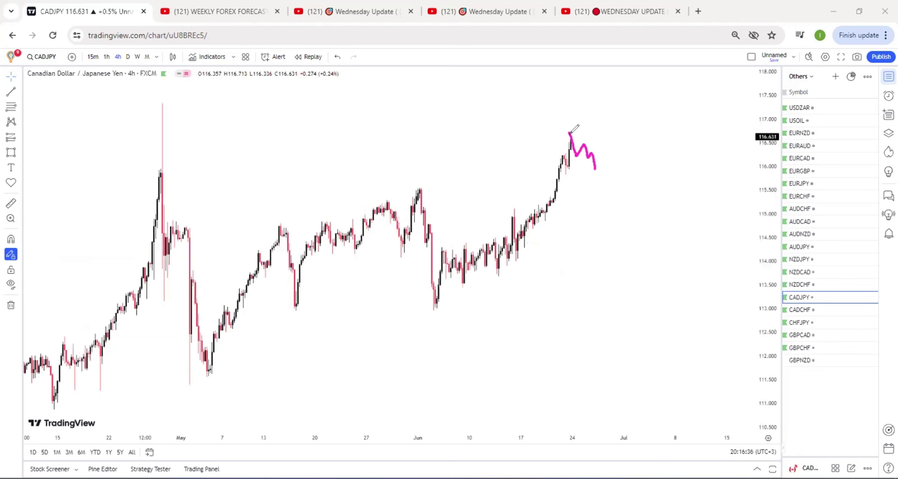
pyautogui.moveTo(595, 170)
pyautogui.mouseDown()
pyautogui.moveTo(620, 112)
pyautogui.moveTo(646, 123)
pyautogui.mouseUp()
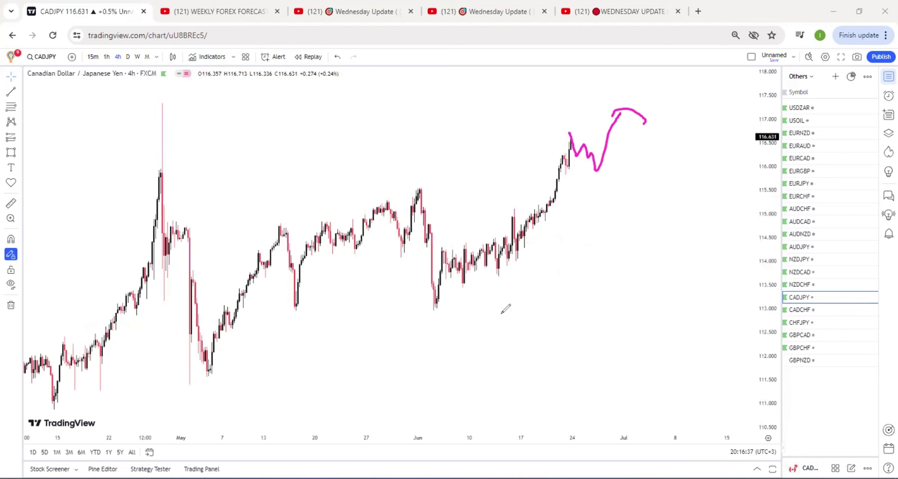
pyautogui.hotkey('ctrl', 'z')
pyautogui.hotkey('ctrl', 'z')
pyautogui.moveTo(573, 121)
pyautogui.mouseDown()
pyautogui.moveTo(606, 174)
pyautogui.moveTo(626, 161)
pyautogui.moveTo(648, 244)
pyautogui.mouseUp()
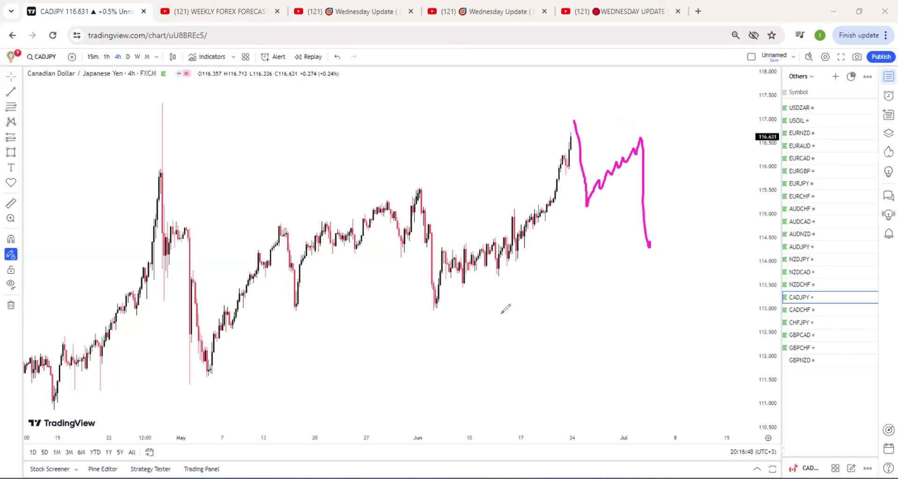
pyautogui.moveTo(574, 114)
pyautogui.mouseDown()
pyautogui.moveTo(575, 212)
pyautogui.moveTo(625, 176)
pyautogui.moveTo(647, 143)
pyautogui.moveTo(669, 265)
pyautogui.moveTo(678, 247)
pyautogui.mouseUp()
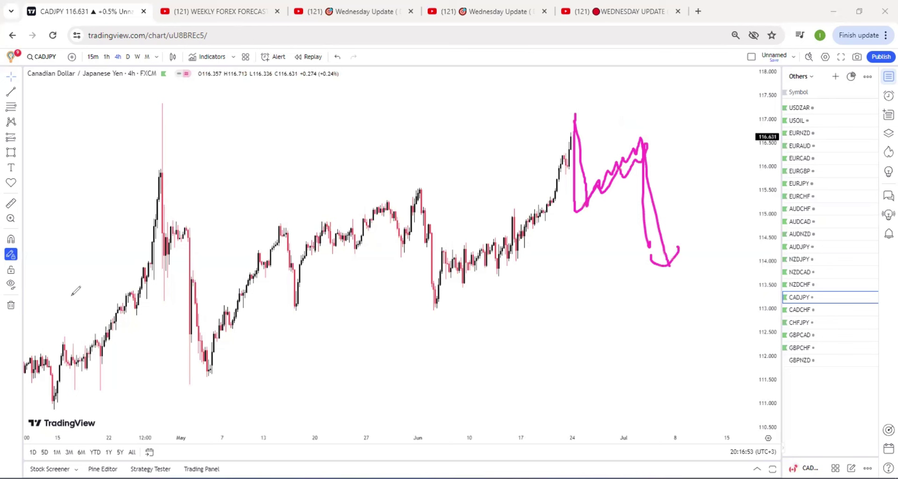
pyautogui.press('e')
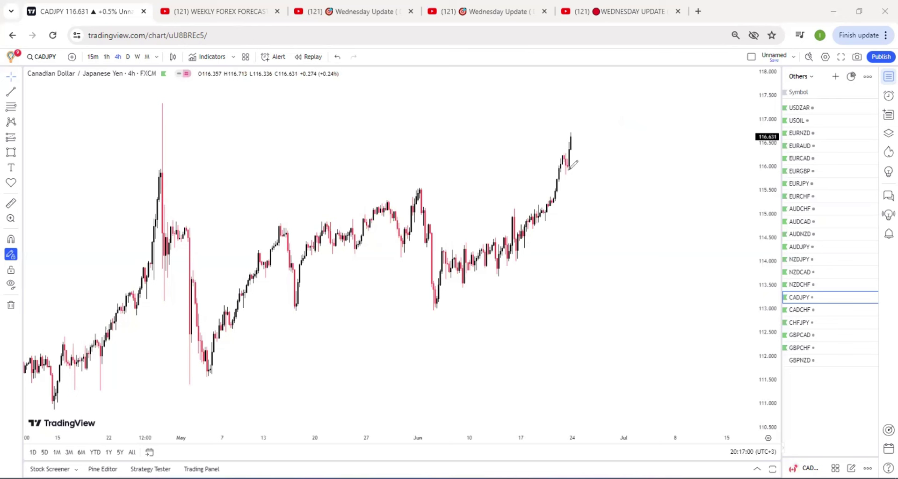
# - Circle the 117.500 and 118.000 prices and brush a zigzag climb from the latest candles toward them
pyautogui.moveTo(568, 169)
pyautogui.mouseDown()
pyautogui.moveTo(583, 105)
pyautogui.moveTo(625, 130)
pyautogui.moveTo(692, 297)
pyautogui.mouseUp()
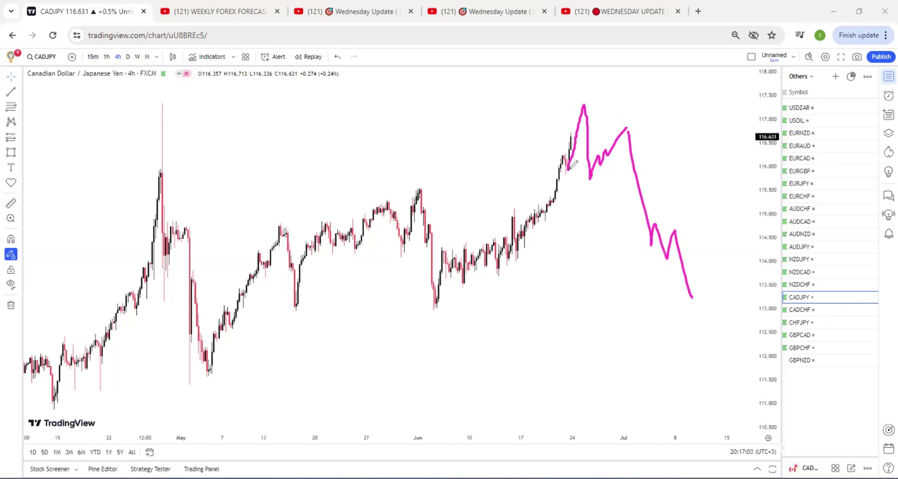
pyautogui.moveTo(571, 163)
pyautogui.mouseDown()
pyautogui.moveTo(634, 92)
pyautogui.moveTo(647, 94)
pyautogui.mouseUp()
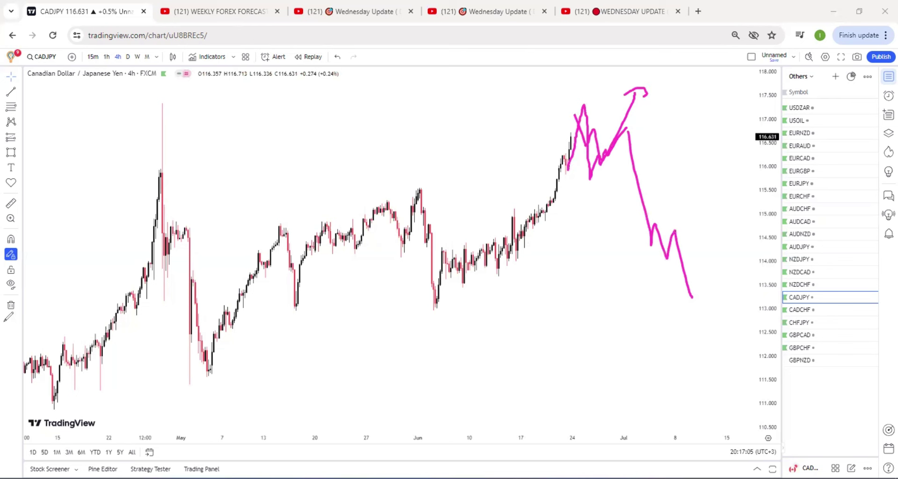
pyautogui.moveTo(744, 93)
pyautogui.mouseDown()
pyautogui.moveTo(785, 98)
pyautogui.moveTo(751, 85)
pyautogui.moveTo(772, 64)
pyautogui.mouseUp()
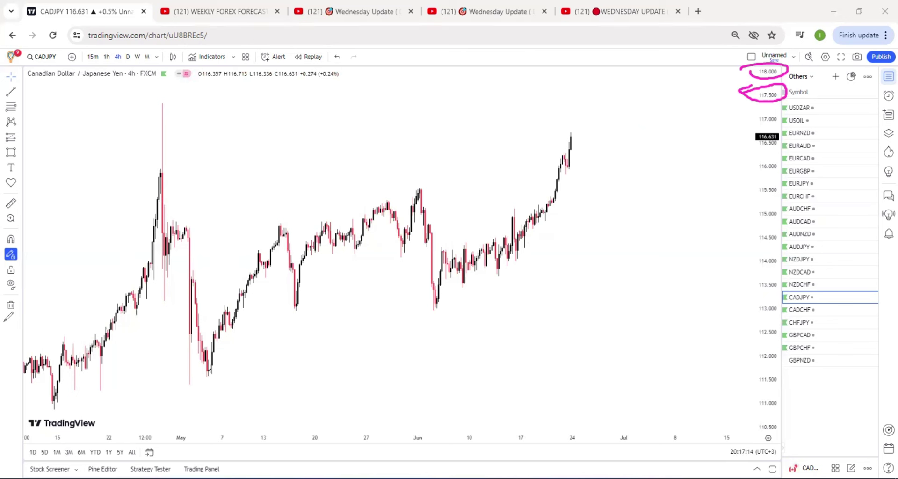
pyautogui.moveTo(564, 166); pyautogui.dragTo(615, 108)
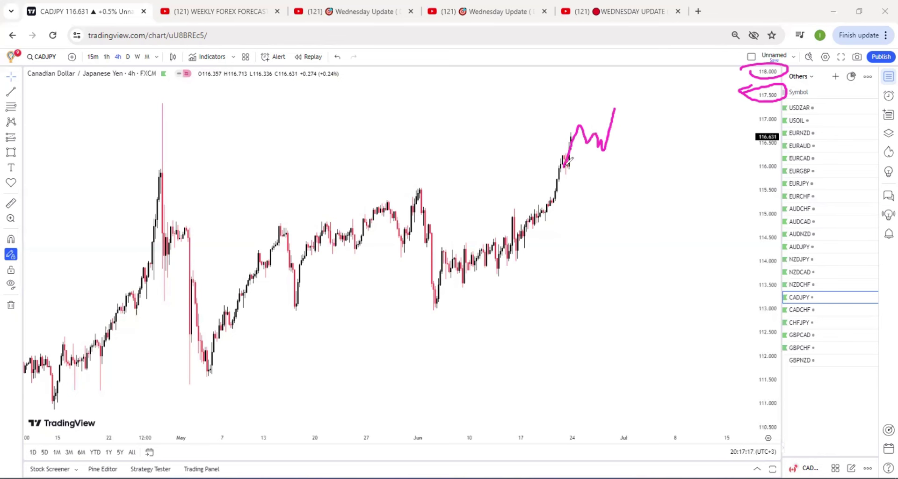
# - On CADCHF, trace the late-May decline, draw levels near 0.6580–0.6600, and a rally then plunge toward 0.6425
pyautogui.press('Down')
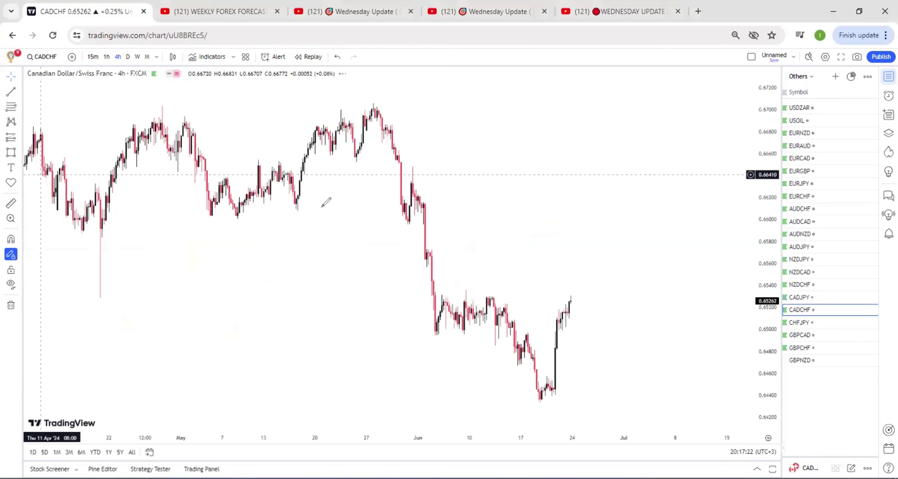
pyautogui.moveTo(541, 401)
pyautogui.mouseDown()
pyautogui.moveTo(596, 310)
pyautogui.moveTo(646, 297)
pyautogui.moveTo(653, 244)
pyautogui.mouseUp()
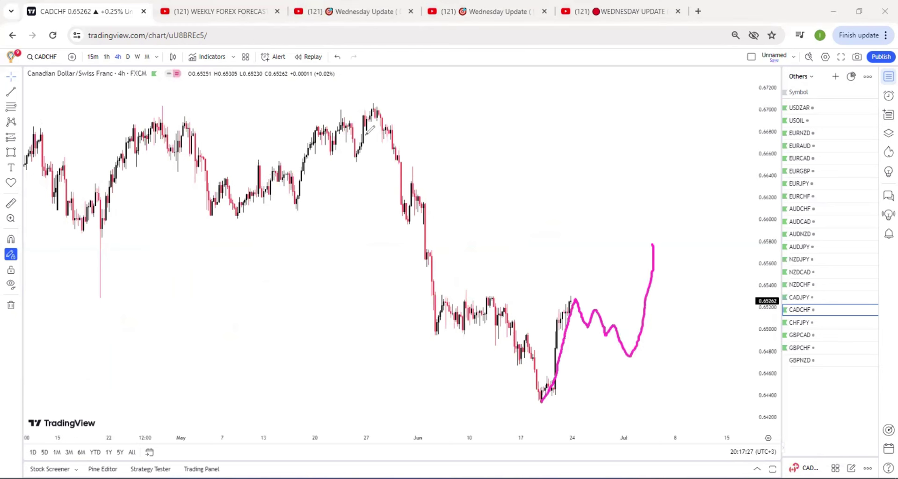
pyautogui.moveTo(368, 108); pyautogui.dragTo(378, 155)
pyautogui.moveTo(506, 383); pyautogui.dragTo(504, 388)
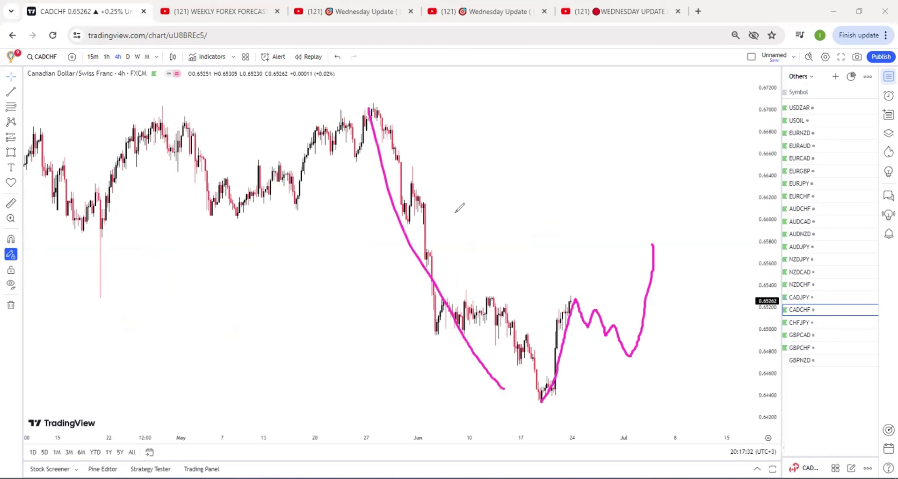
pyautogui.moveTo(458, 213); pyautogui.dragTo(677, 215)
pyautogui.moveTo(647, 283); pyautogui.dragTo(460, 235)
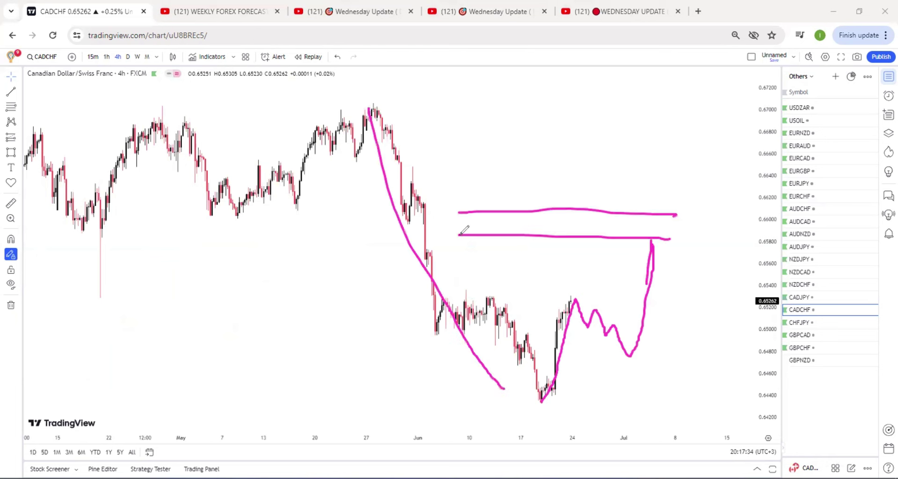
pyautogui.moveTo(651, 238)
pyautogui.mouseDown()
pyautogui.moveTo(662, 224)
pyautogui.moveTo(695, 382)
pyautogui.mouseUp()
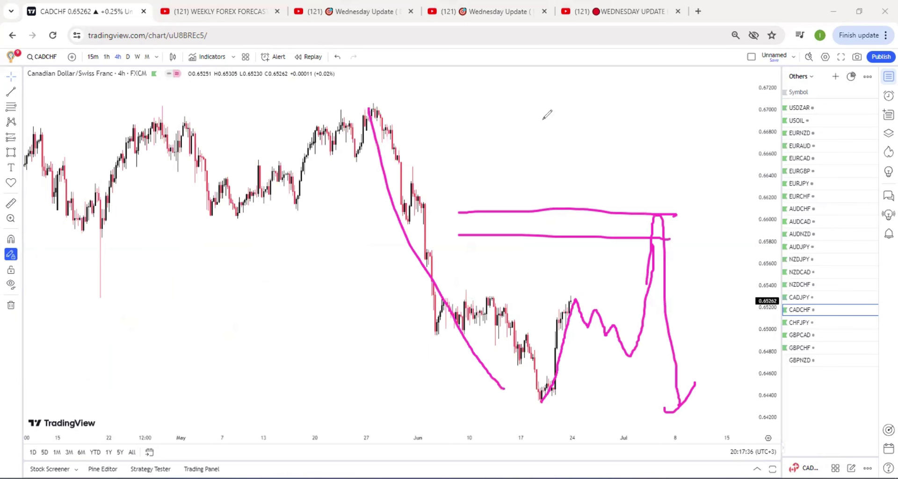
# - On CHFJPY, mark the recent top, draw a level near 177.600 and a dip-then-rally arrow toward 179.500
pyautogui.press('Down')
pyautogui.moveTo(534, 112)
pyautogui.mouseDown()
pyautogui.moveTo(554, 103)
pyautogui.moveTo(558, 138)
pyautogui.moveTo(557, 100)
pyautogui.mouseUp()
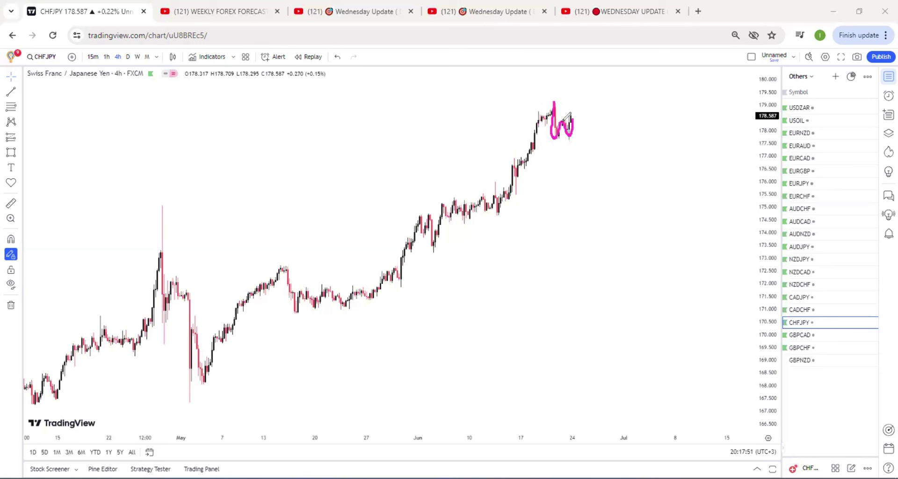
pyautogui.moveTo(570, 115); pyautogui.dragTo(603, 90)
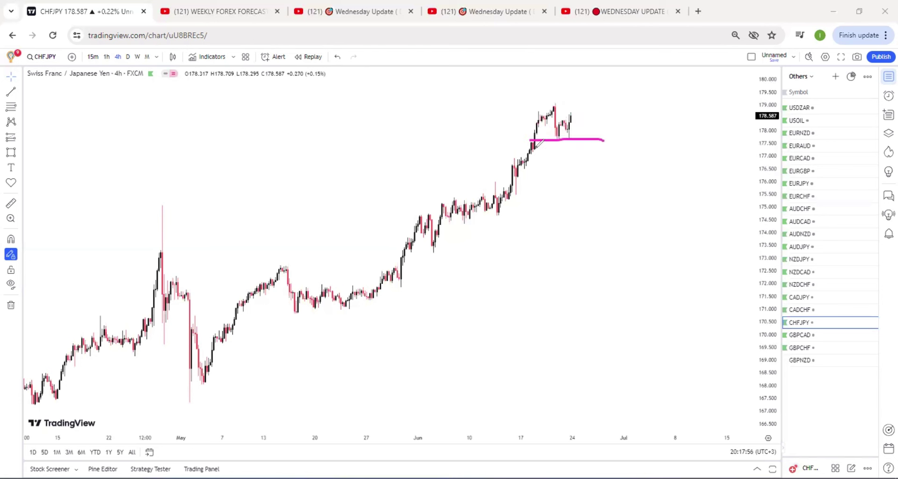
pyautogui.moveTo(533, 148); pyautogui.dragTo(578, 141)
pyautogui.moveTo(570, 113)
pyautogui.mouseDown()
pyautogui.moveTo(593, 120)
pyautogui.moveTo(533, 114)
pyautogui.moveTo(598, 91)
pyautogui.mouseUp()
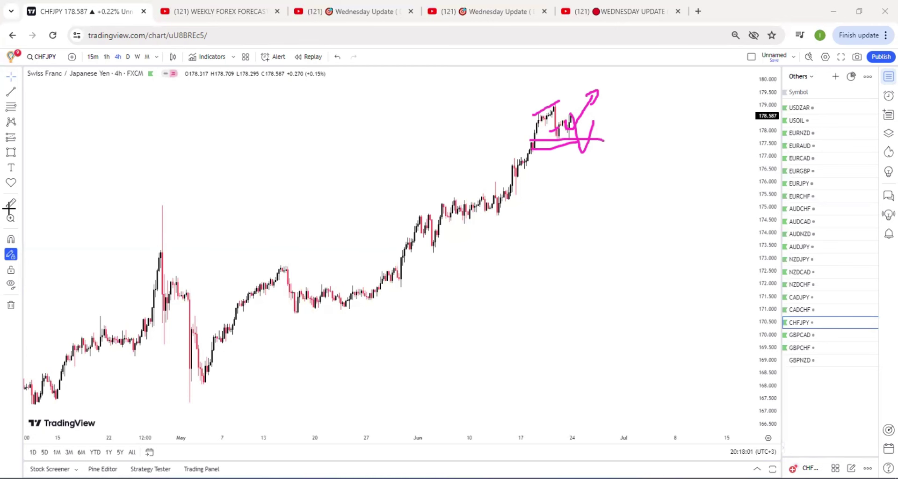
# - On GBPCAD, circle the recent consolidation and late-May pullback, then sketch a zigzag projection dropping below recent lows
pyautogui.press('Down')
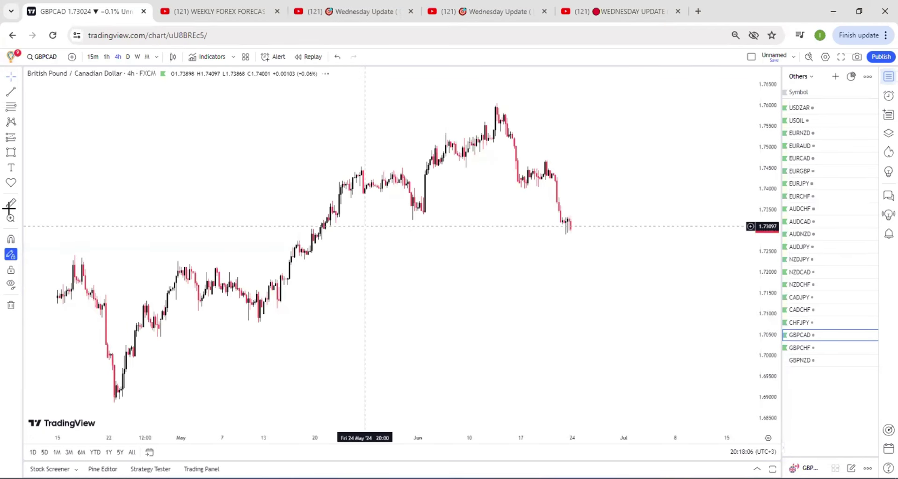
pyautogui.moveTo(528, 185)
pyautogui.mouseDown()
pyautogui.moveTo(548, 148)
pyautogui.moveTo(531, 191)
pyautogui.mouseUp()
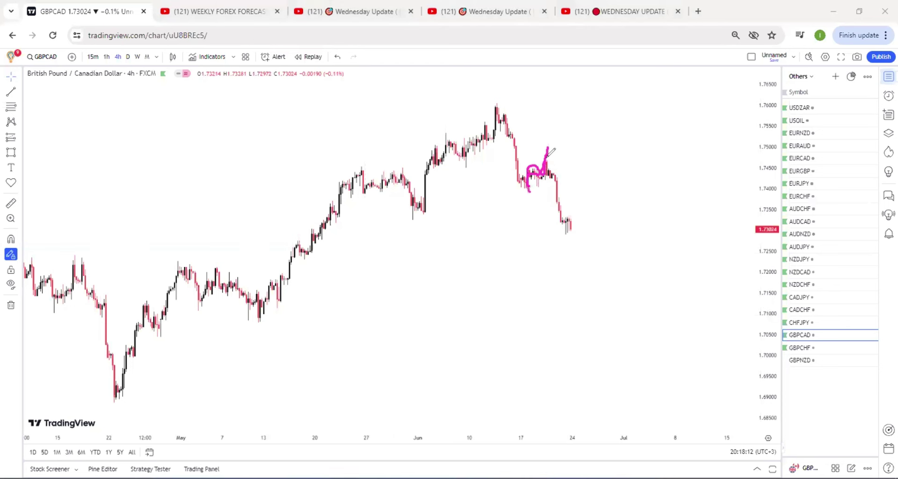
pyautogui.moveTo(546, 161)
pyautogui.mouseDown()
pyautogui.moveTo(561, 213)
pyautogui.moveTo(584, 204)
pyautogui.mouseUp()
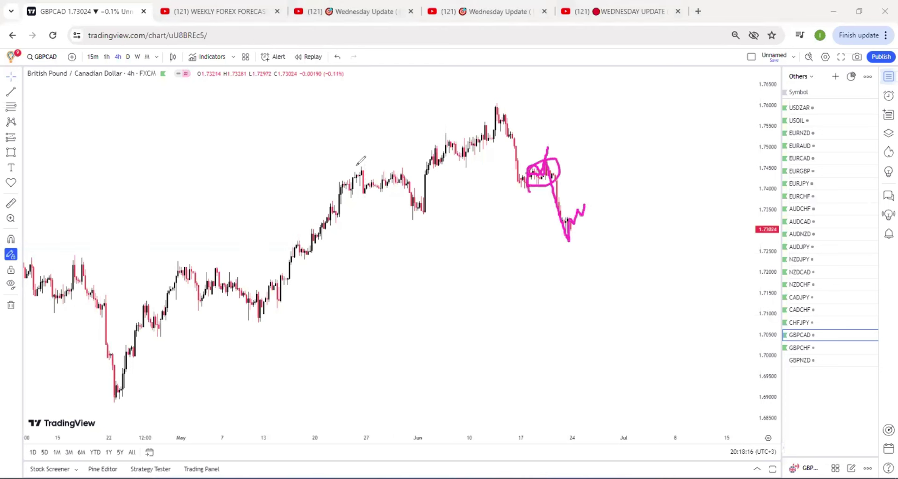
pyautogui.moveTo(354, 165)
pyautogui.mouseDown()
pyautogui.moveTo(447, 198)
pyautogui.moveTo(371, 184)
pyautogui.mouseUp()
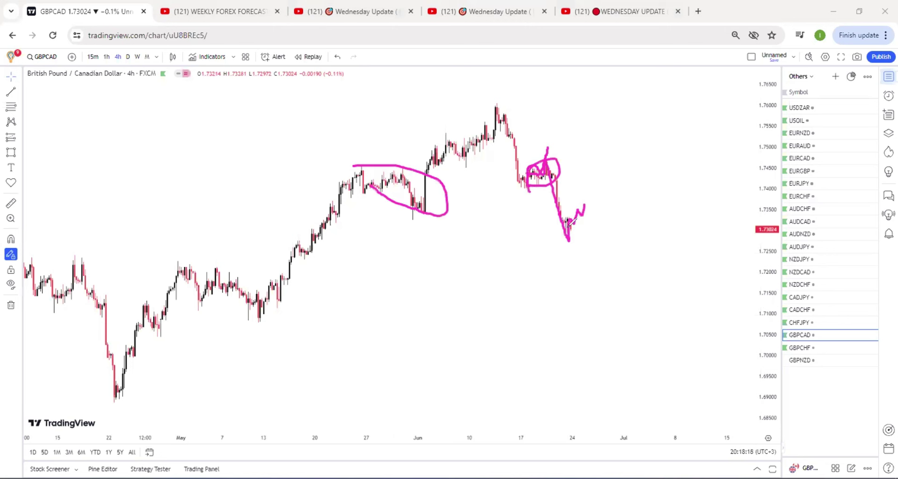
pyautogui.moveTo(568, 223); pyautogui.dragTo(637, 288)
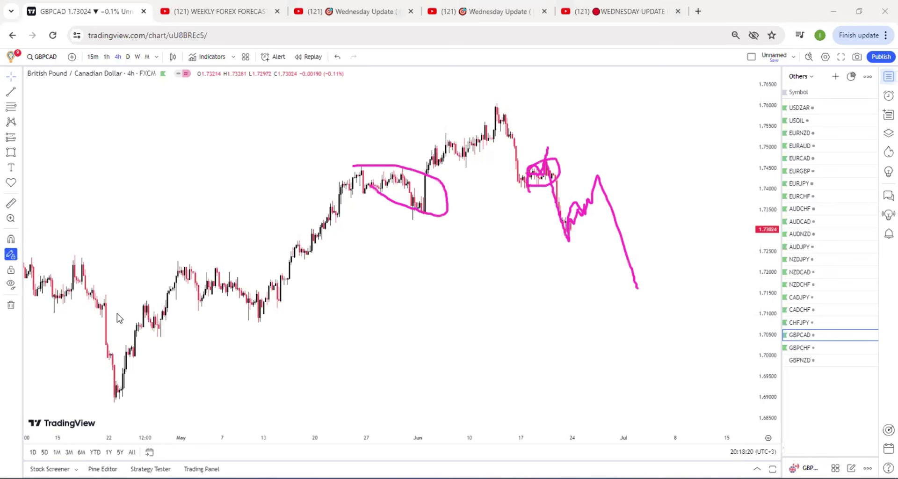
# - On GBPCHF, draw a dip-and-rally path to two levels near 1.1370–1.1390 and a long plunge toward 1.1130
pyautogui.press('Down')
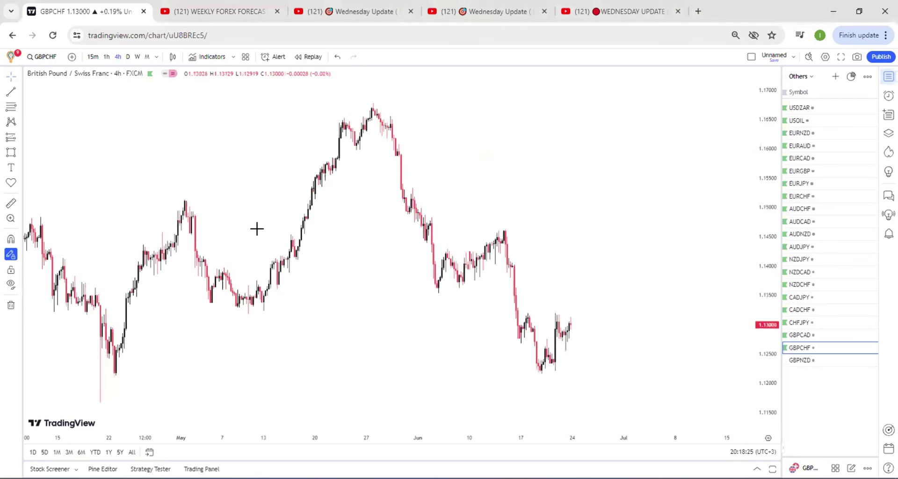
pyautogui.moveTo(566, 322)
pyautogui.mouseDown()
pyautogui.moveTo(574, 356)
pyautogui.moveTo(593, 281)
pyautogui.mouseUp()
pyautogui.moveTo(516, 273); pyautogui.dragTo(620, 270)
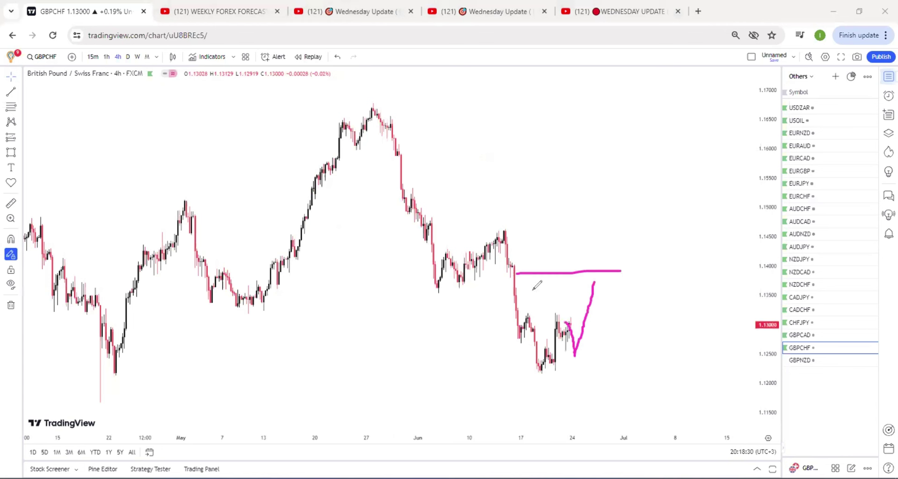
pyautogui.moveTo(532, 289)
pyautogui.mouseDown()
pyautogui.moveTo(624, 283)
pyautogui.moveTo(631, 428)
pyautogui.moveTo(649, 406)
pyautogui.mouseUp()
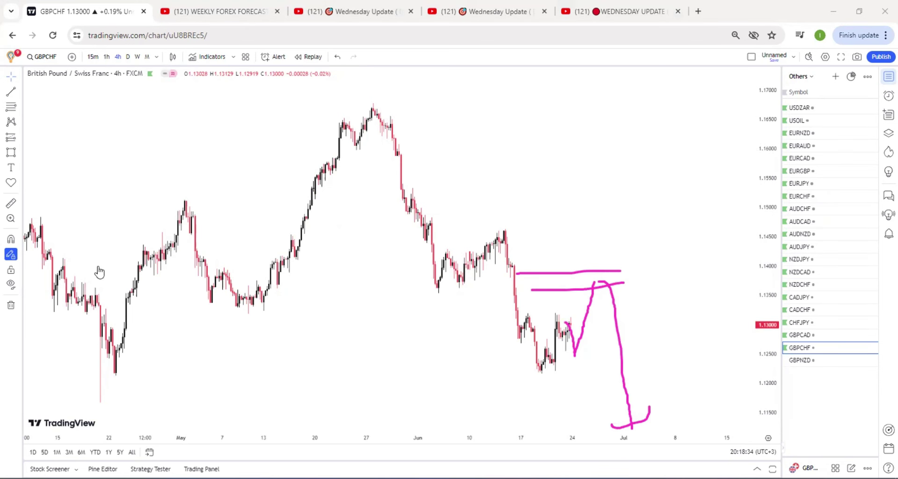
# - Load GBPNZD, sketch range levels, a drop path, support lines and a 2.0550 target, then clear them
pyautogui.press('Down')
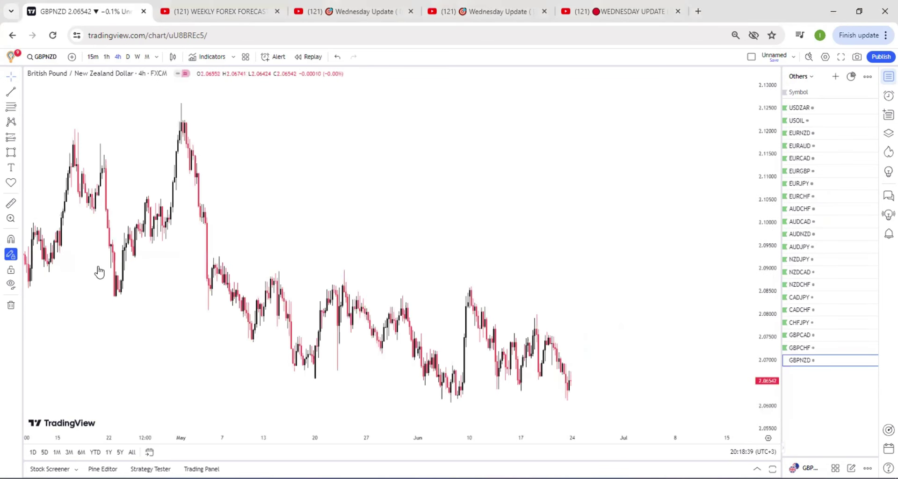
pyautogui.moveTo(509, 334); pyautogui.dragTo(516, 336)
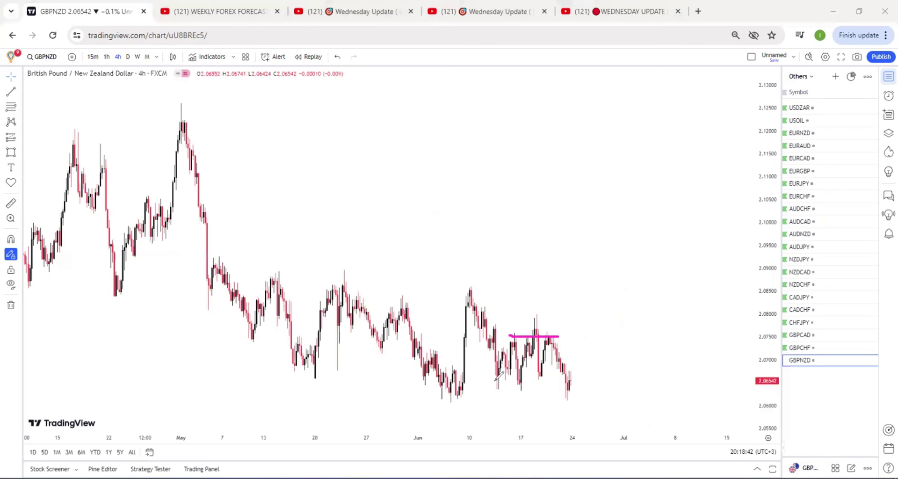
pyautogui.moveTo(494, 384); pyautogui.dragTo(556, 381)
pyautogui.moveTo(557, 345)
pyautogui.mouseDown()
pyautogui.moveTo(589, 369)
pyautogui.moveTo(608, 421)
pyautogui.moveTo(592, 403)
pyautogui.mouseUp()
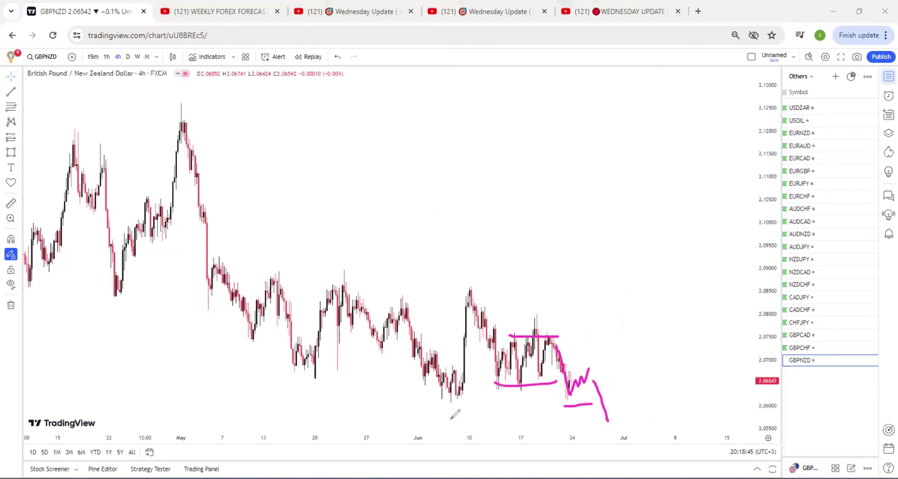
pyautogui.moveTo(452, 401); pyautogui.dragTo(479, 401)
pyautogui.moveTo(541, 420); pyautogui.dragTo(720, 424)
pyautogui.moveTo(789, 413)
pyautogui.mouseDown()
pyautogui.moveTo(720, 423)
pyautogui.moveTo(508, 417)
pyautogui.mouseUp()
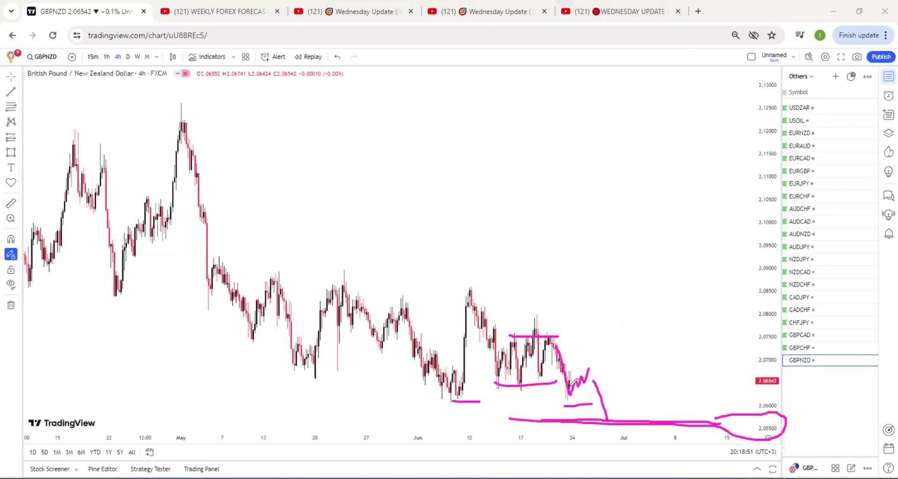
pyautogui.press('e')
# - Sketch a rally to a 2.0950 target rolling over toward 2.0550, then wipe the drawings
pyautogui.moveTo(568, 394); pyautogui.dragTo(579, 345)
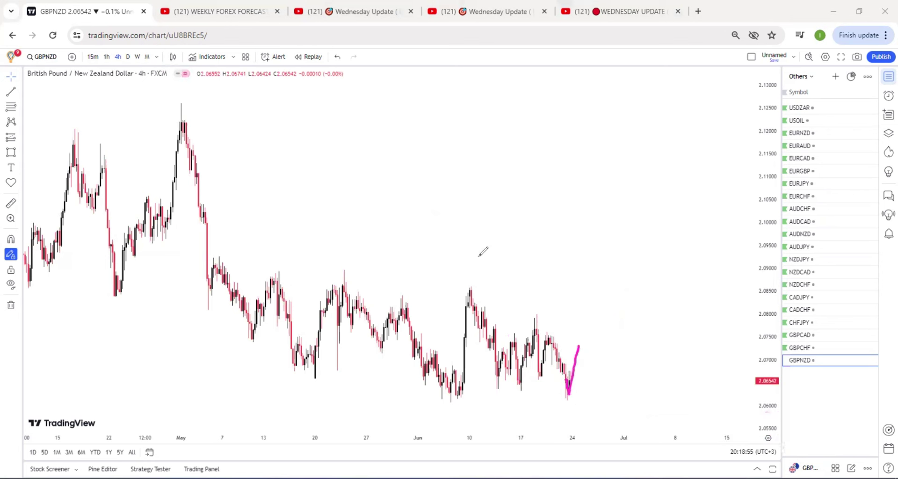
pyautogui.moveTo(476, 250)
pyautogui.mouseDown()
pyautogui.moveTo(597, 230)
pyautogui.moveTo(578, 262)
pyautogui.mouseUp()
pyautogui.moveTo(579, 273); pyautogui.dragTo(580, 289)
pyautogui.moveTo(570, 246); pyautogui.dragTo(629, 329)
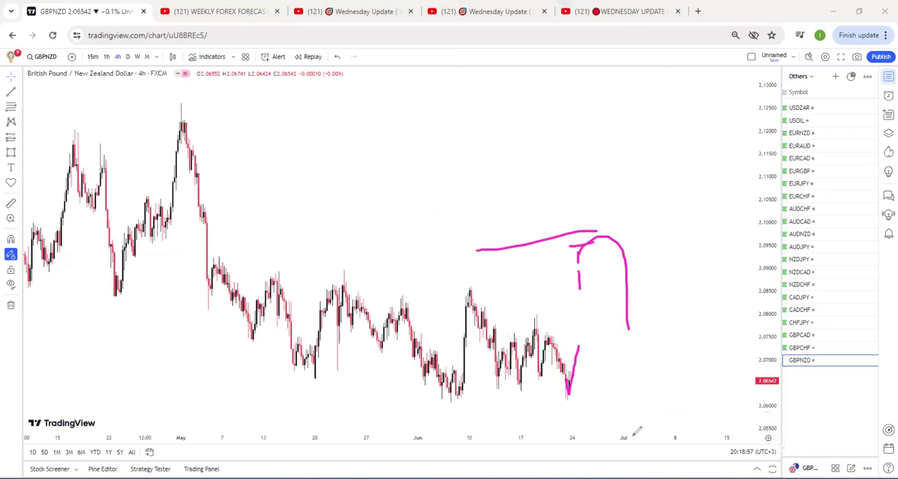
pyautogui.moveTo(632, 437); pyautogui.dragTo(654, 424)
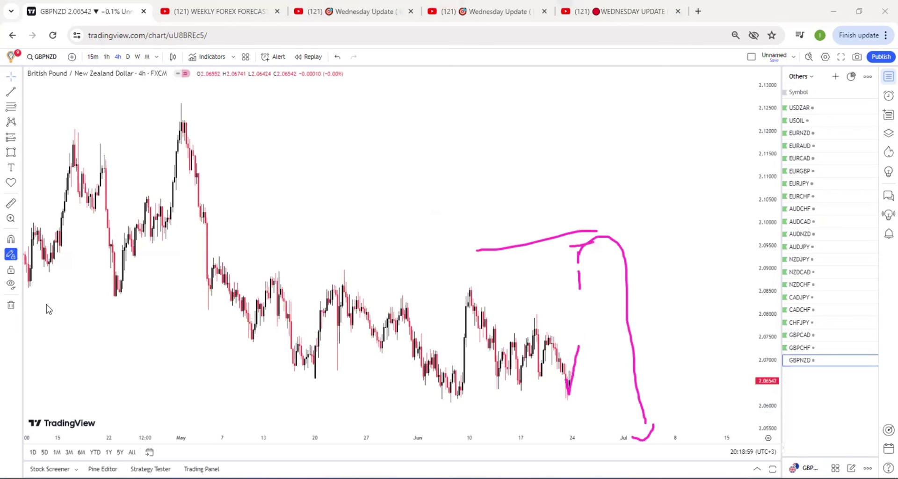
pyautogui.press('Escape')
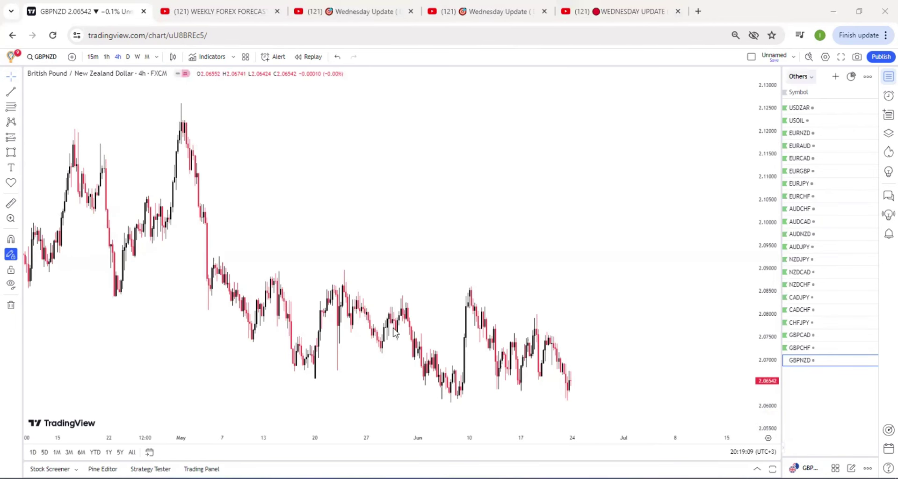
# - Switch to the Request watchlist and draw gold's rising channel with a dip-and-rally toward a level above the latest high
pyautogui.hotkey('shift', 'w')
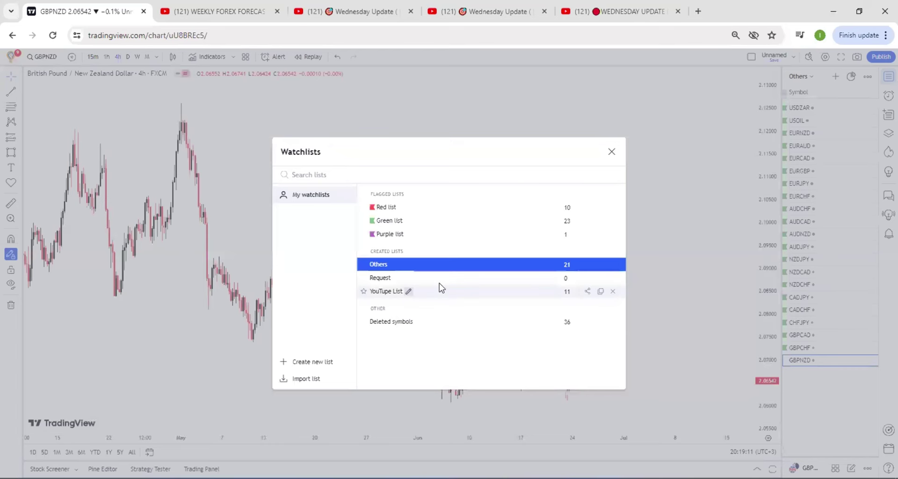
pyautogui.click(440, 279)
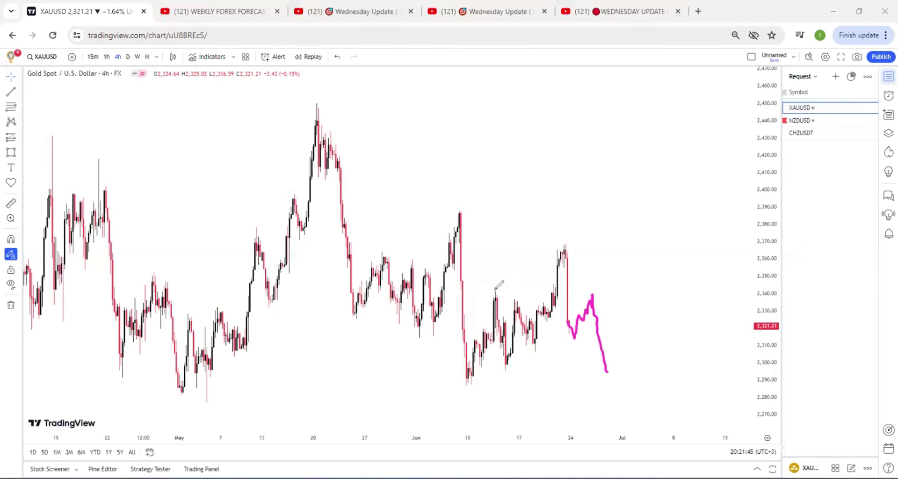
pyautogui.moveTo(494, 290); pyautogui.dragTo(555, 247)
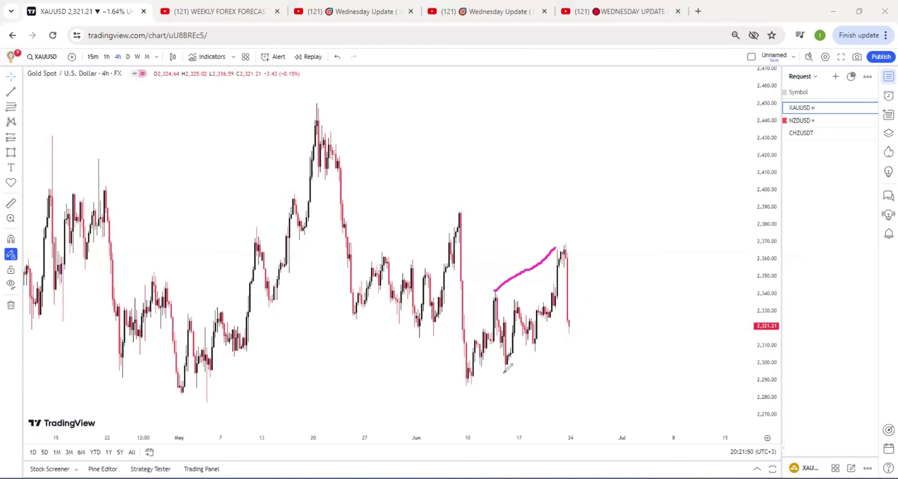
pyautogui.moveTo(503, 373); pyautogui.dragTo(570, 329)
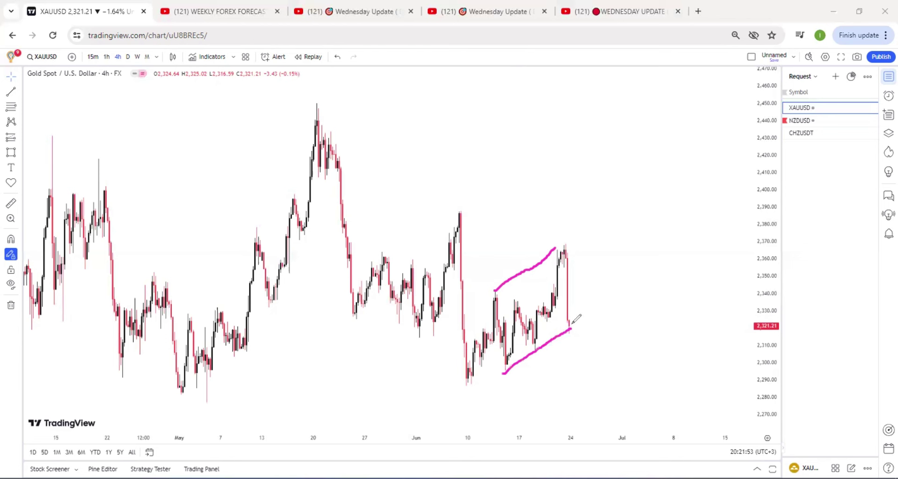
pyautogui.moveTo(570, 323); pyautogui.dragTo(624, 233)
pyautogui.moveTo(607, 215); pyautogui.dragTo(607, 231)
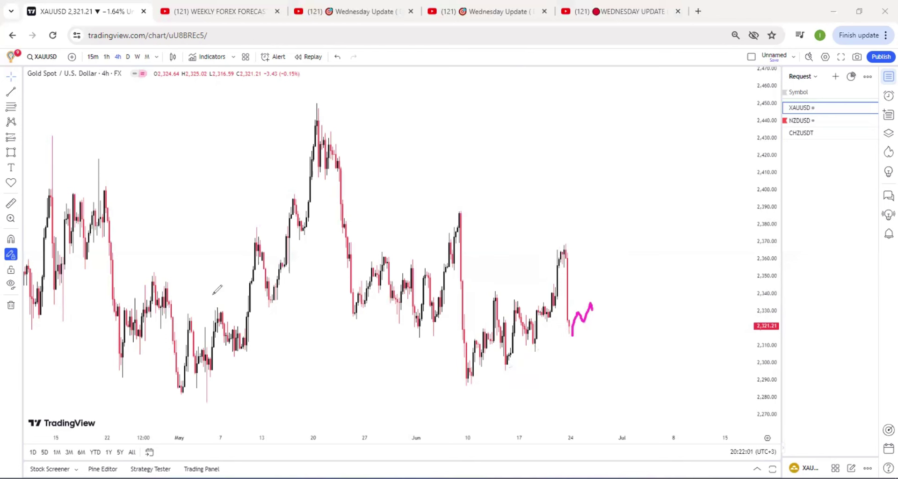
pyautogui.moveTo(591, 304)
pyautogui.mouseDown()
pyautogui.moveTo(620, 278)
pyautogui.moveTo(609, 284)
pyautogui.moveTo(614, 418)
pyautogui.mouseUp()
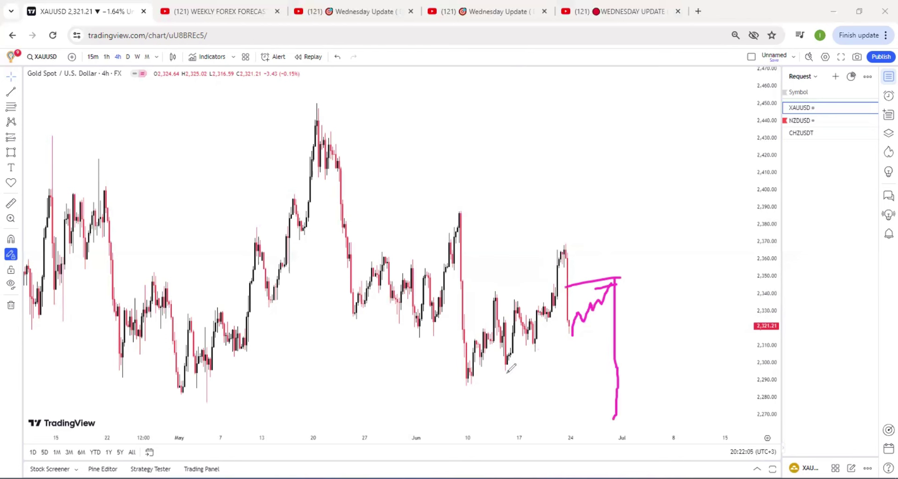
# - Add support under the June lows, redraw the upper channel, and sketch fresh steep-rally and falling projections
pyautogui.moveTo(506, 372); pyautogui.dragTo(553, 361)
pyautogui.moveTo(462, 393); pyautogui.dragTo(513, 384)
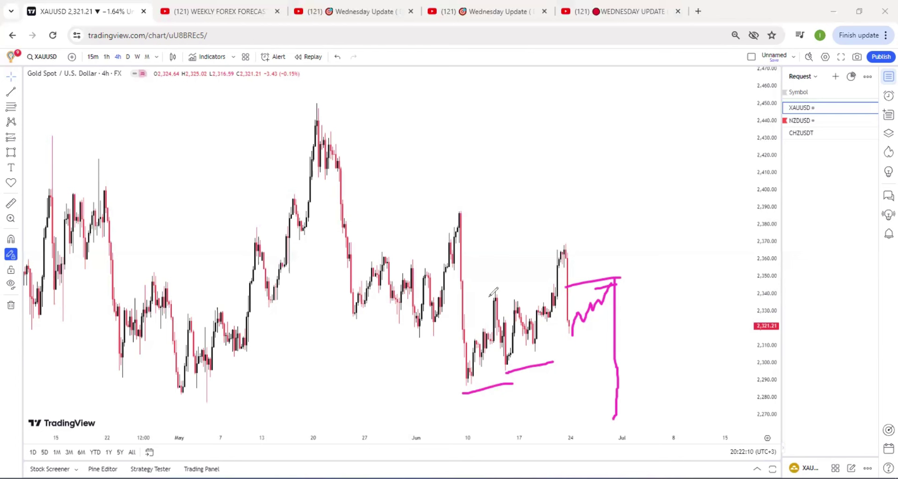
pyautogui.moveTo(488, 296); pyautogui.dragTo(571, 230)
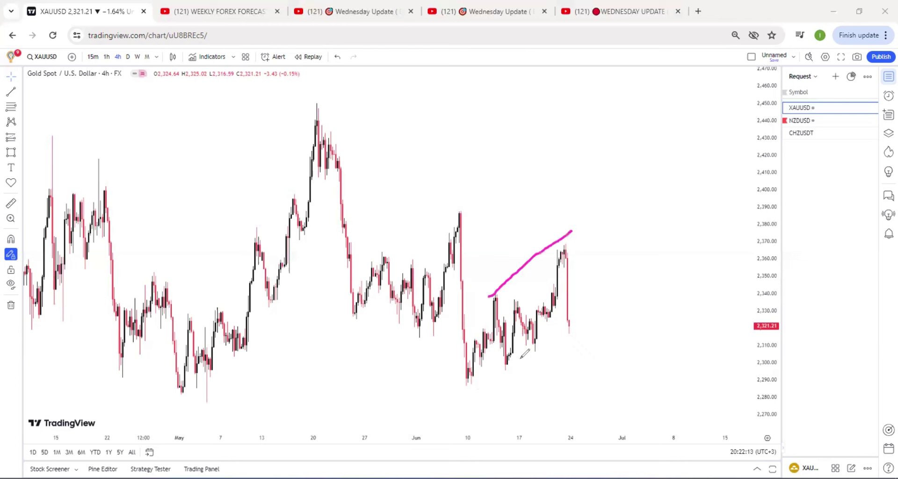
pyautogui.moveTo(510, 377); pyautogui.dragTo(610, 189)
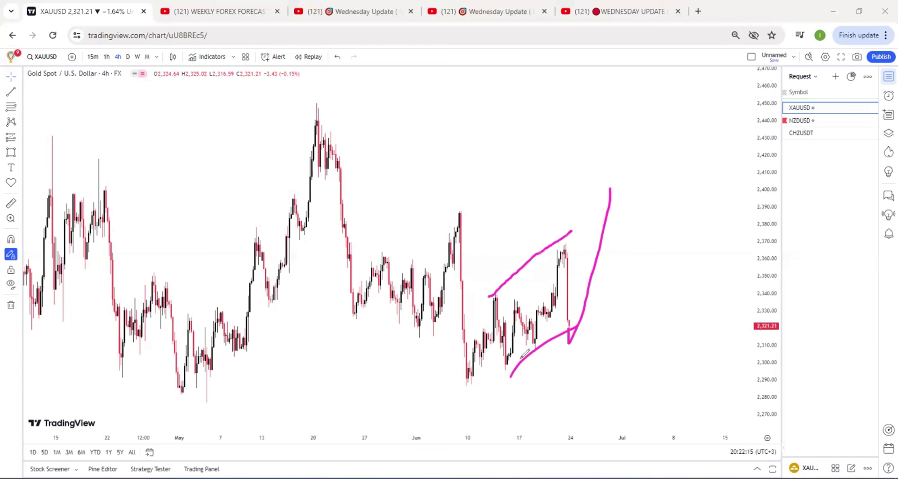
pyautogui.moveTo(561, 231); pyautogui.dragTo(660, 213)
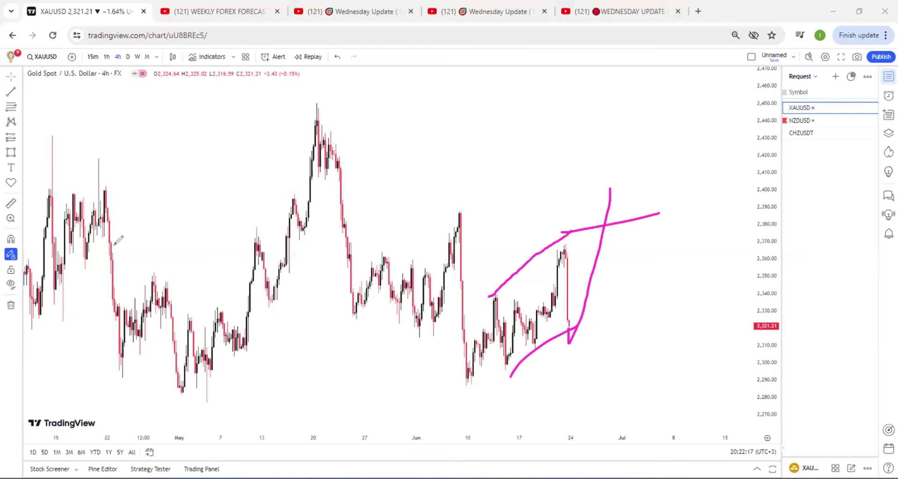
pyautogui.moveTo(579, 310)
pyautogui.mouseDown()
pyautogui.moveTo(569, 331)
pyautogui.moveTo(615, 397)
pyautogui.mouseUp()
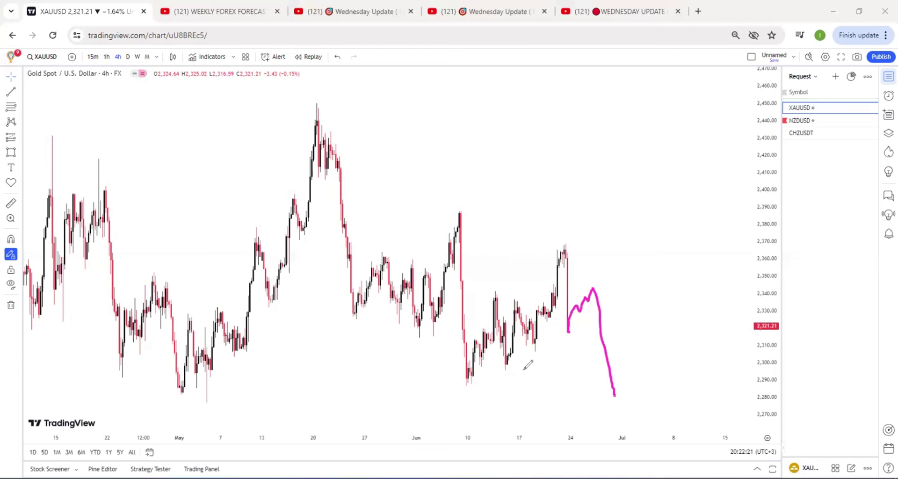
pyautogui.moveTo(508, 381); pyautogui.dragTo(459, 391)
# - Trace the decline from the May 20 peak, June supports and rising lines, a down-up-down path, then load NZDUSD
pyautogui.moveTo(307, 97); pyautogui.dragTo(367, 288)
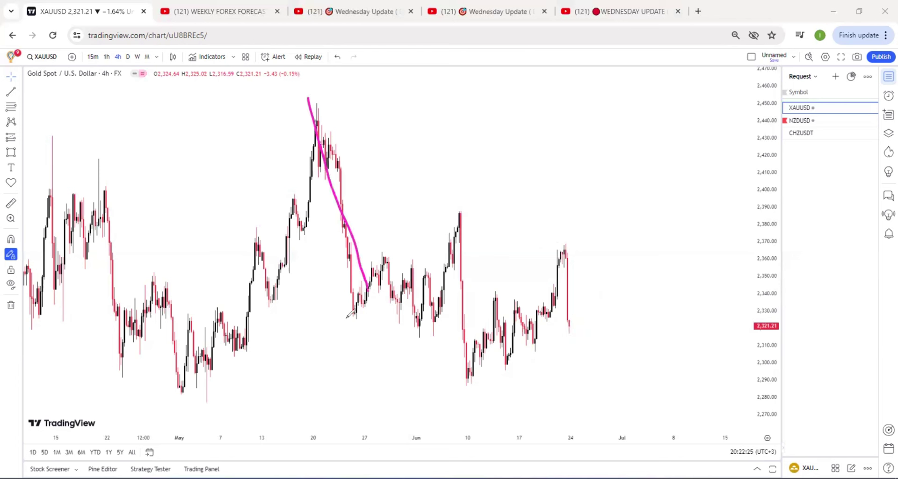
pyautogui.moveTo(330, 326); pyautogui.dragTo(450, 328)
pyautogui.moveTo(372, 261); pyautogui.dragTo(460, 207)
pyautogui.moveTo(407, 337); pyautogui.dragTo(477, 337)
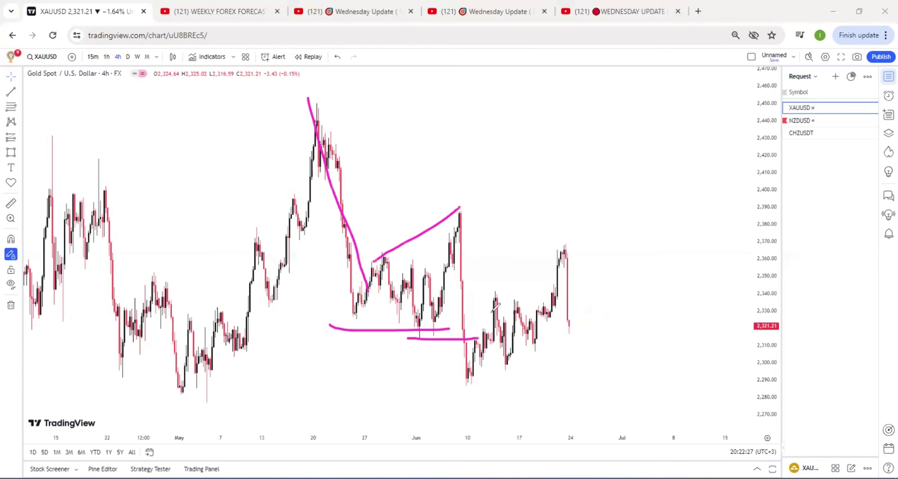
pyautogui.moveTo(487, 293); pyautogui.dragTo(546, 252)
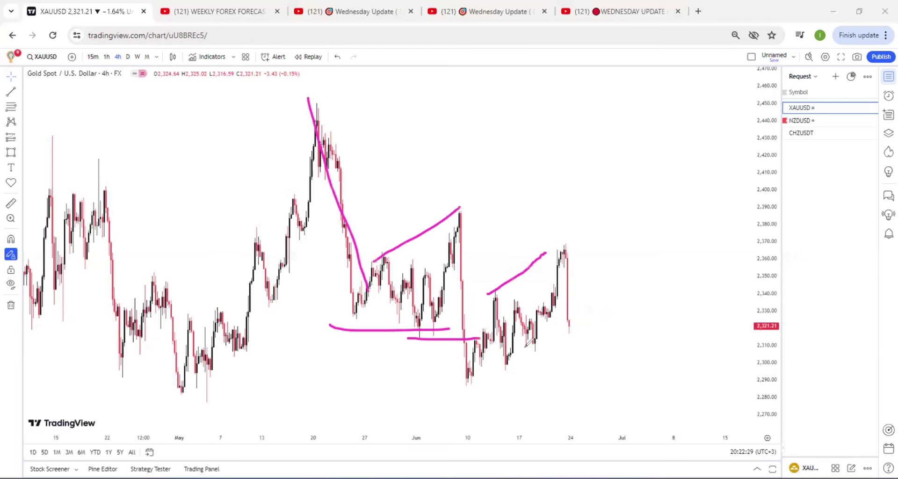
pyautogui.moveTo(470, 383); pyautogui.dragTo(522, 347)
pyautogui.moveTo(558, 254); pyautogui.dragTo(599, 388)
pyautogui.moveTo(494, 382); pyautogui.dragTo(567, 371)
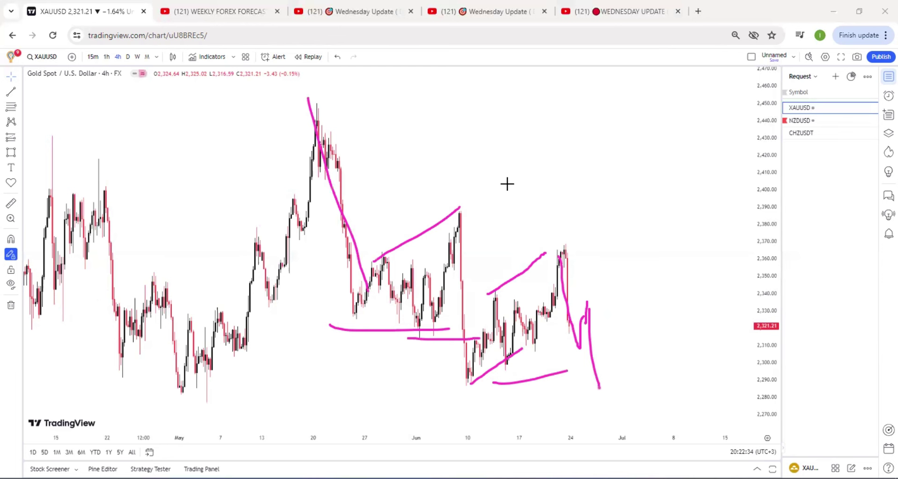
pyautogui.press('space')
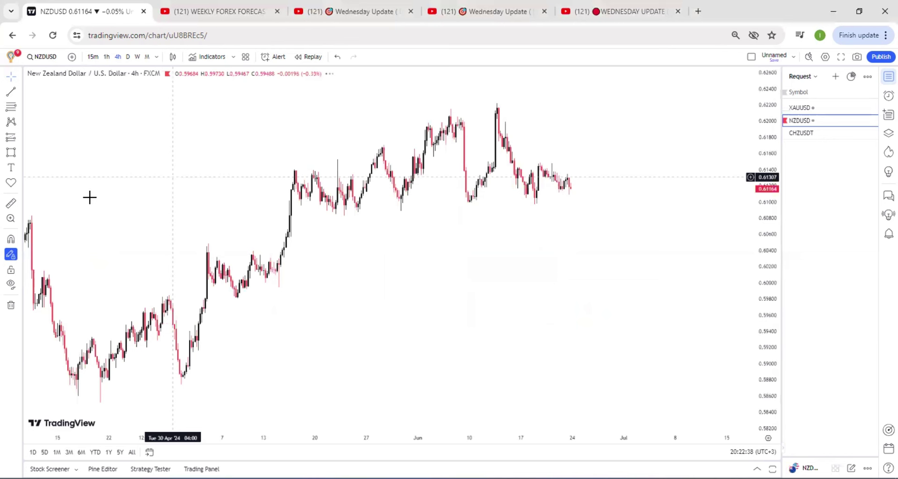
# - Box the recent NZDUSD consolidation with a line above, clear the drawings, then load CHZUSDT
pyautogui.moveTo(537, 202)
pyautogui.mouseDown()
pyautogui.moveTo(540, 166)
pyautogui.moveTo(570, 190)
pyautogui.moveTo(575, 150)
pyautogui.moveTo(557, 152)
pyautogui.moveTo(585, 235)
pyautogui.mouseUp()
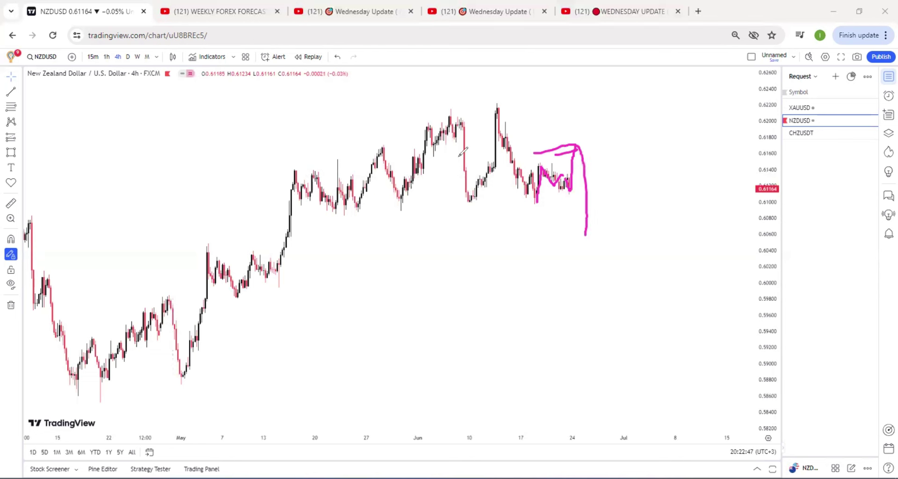
pyautogui.moveTo(533, 204); pyautogui.dragTo(582, 199)
pyautogui.moveTo(544, 132)
pyautogui.mouseDown()
pyautogui.moveTo(629, 131)
pyautogui.moveTo(518, 170)
pyautogui.mouseUp()
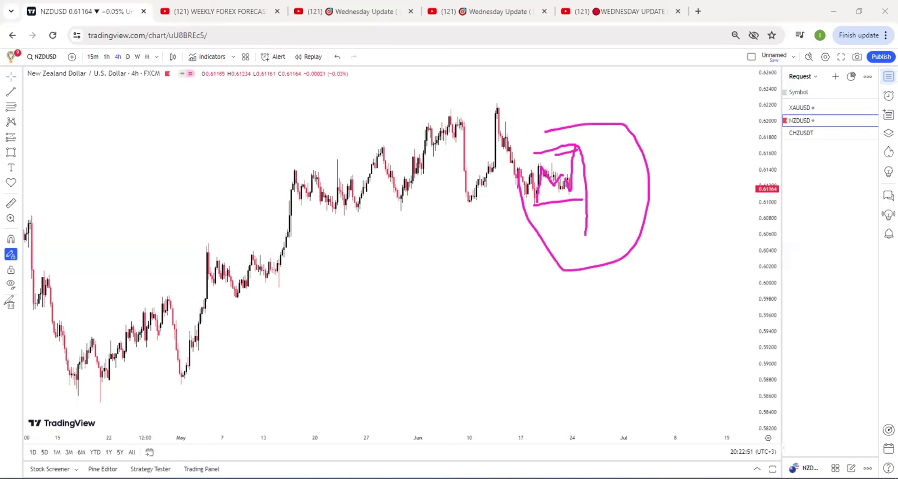
pyautogui.click(6, 302)
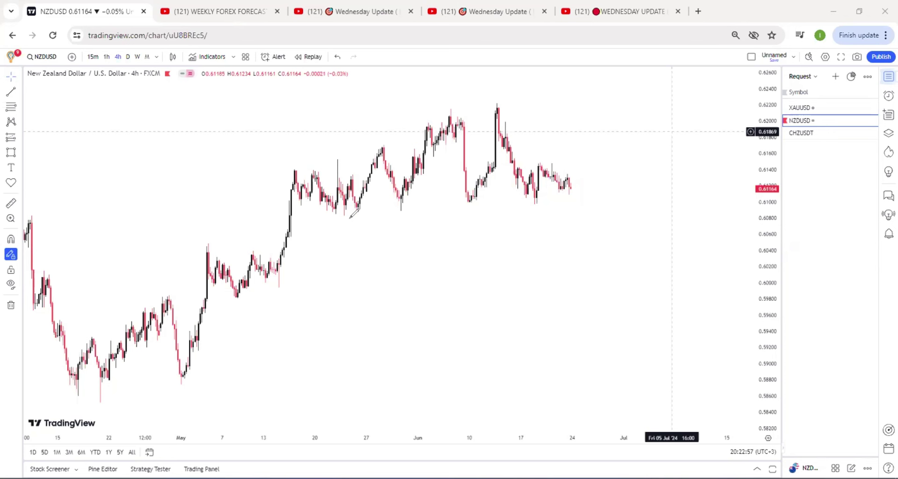
pyautogui.press('Down')
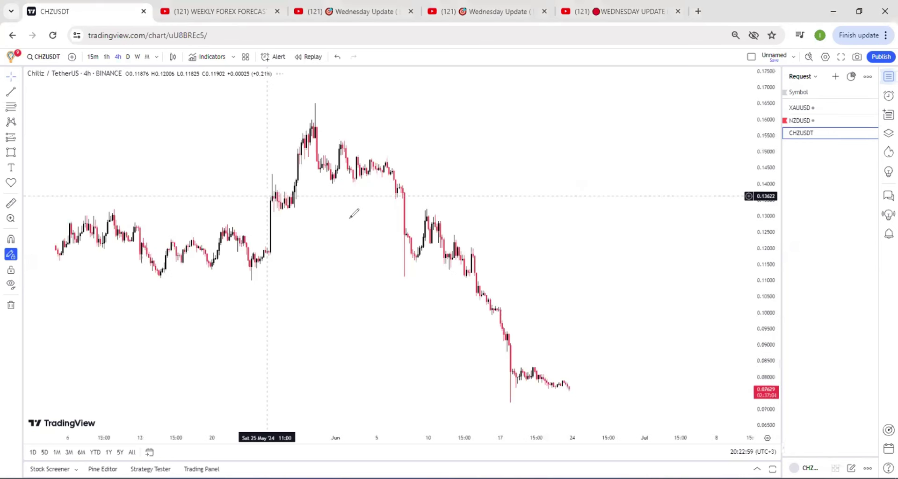
# - Switch CHZUSDT to daily candles and project a fall from the March high, then a rise to the June high
pyautogui.scroll(-1, 394, 197)
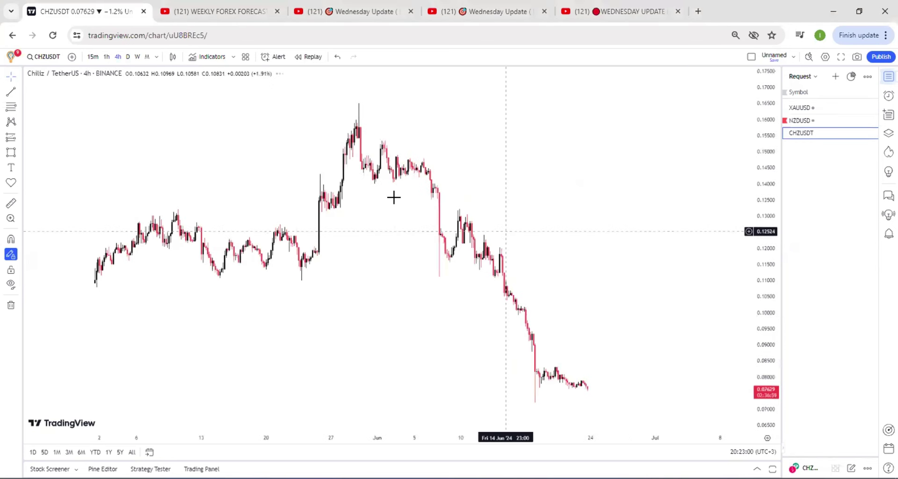
pyautogui.click(129, 58)
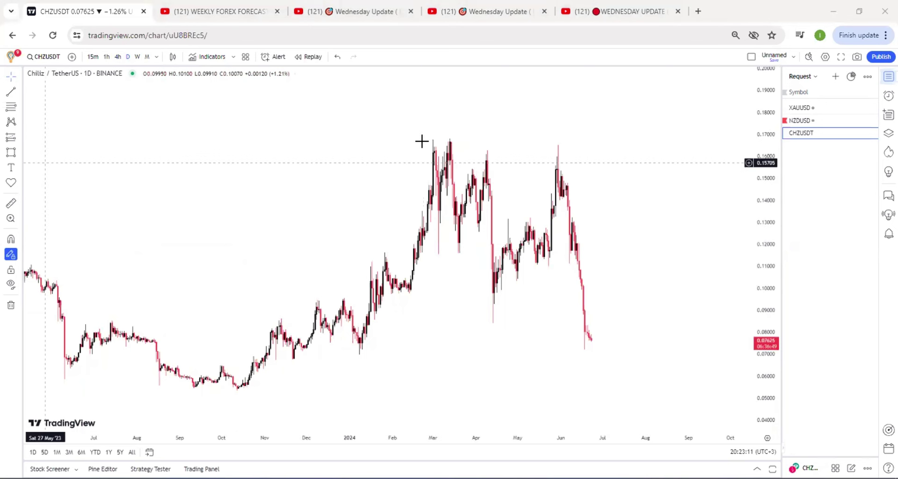
pyautogui.moveTo(447, 139); pyautogui.dragTo(503, 301)
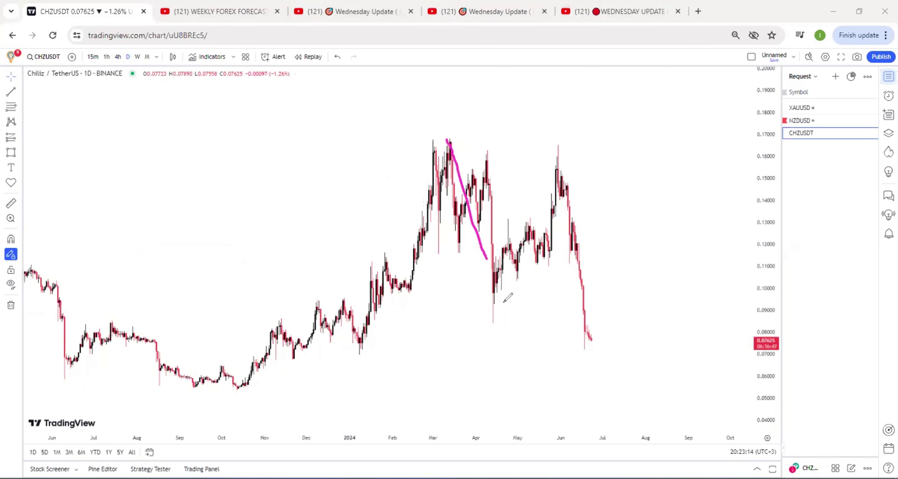
pyautogui.moveTo(553, 187)
pyautogui.mouseDown()
pyautogui.moveTo(570, 157)
pyautogui.moveTo(608, 367)
pyautogui.mouseUp()
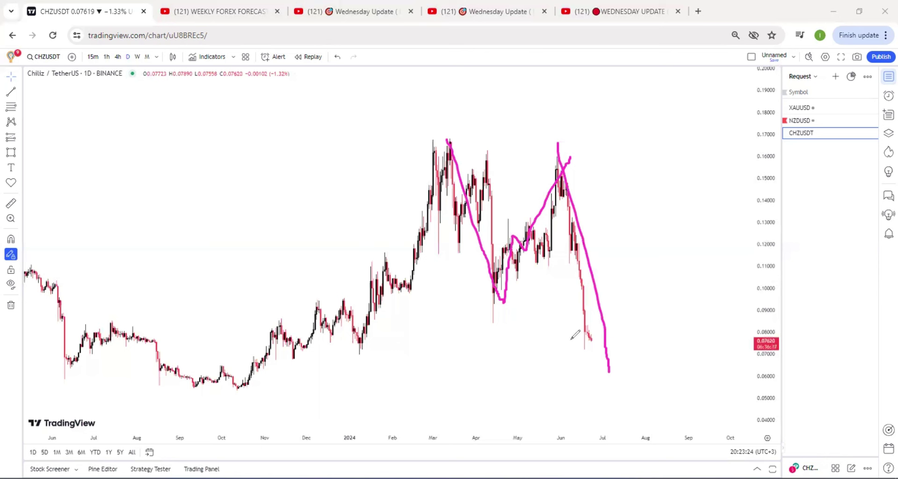
# - Circle the latest candles, draw support near 0.07 and resistance across the 0.17 highs, then show weekly candles
pyautogui.moveTo(590, 336); pyautogui.dragTo(588, 337)
pyautogui.moveTo(361, 350)
pyautogui.mouseDown()
pyautogui.moveTo(628, 352)
pyautogui.moveTo(669, 132)
pyautogui.mouseUp()
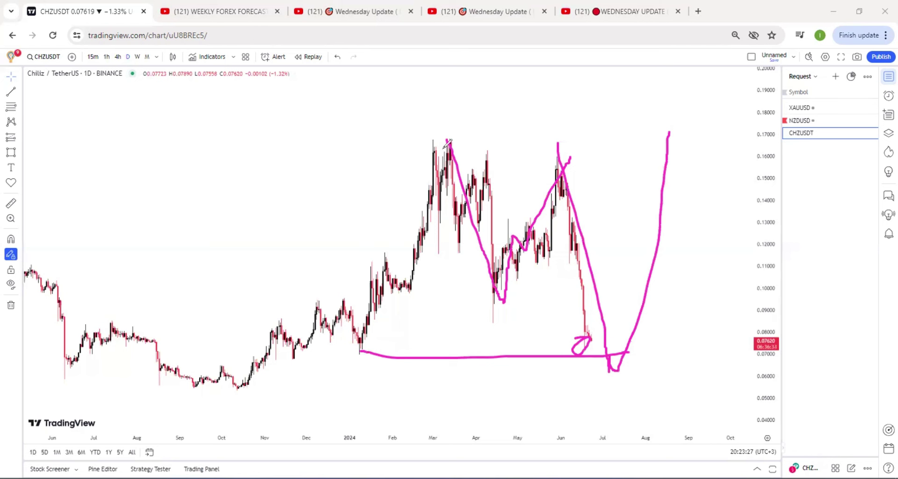
pyautogui.moveTo(431, 132); pyautogui.dragTo(734, 134)
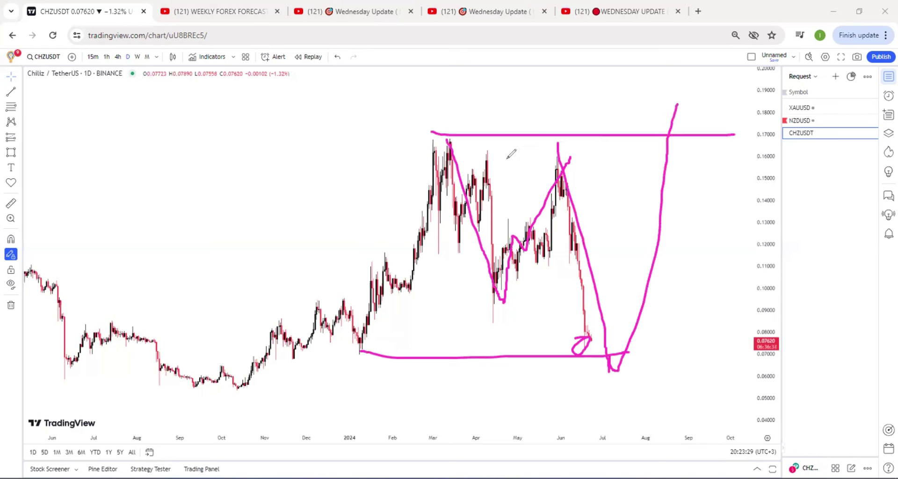
pyautogui.click(135, 57)
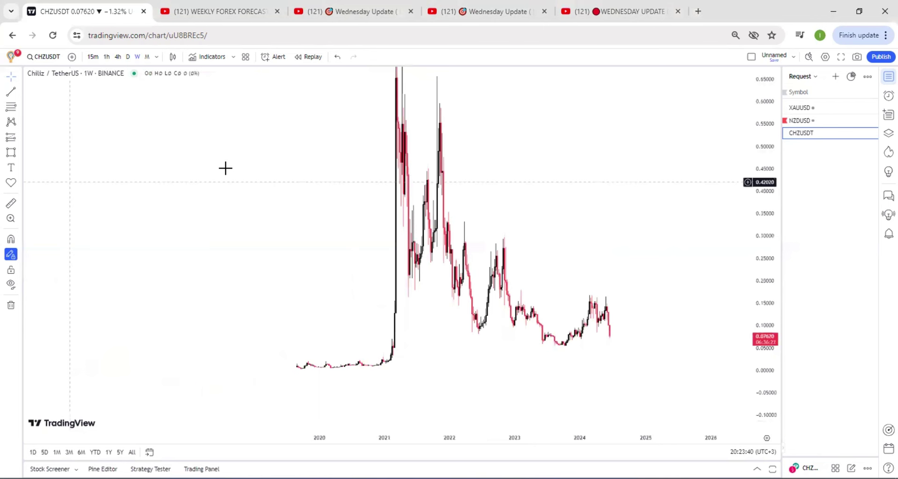
# - Return CHZUSDT to 4h candles, refit them to fill the chart, and scroll to the latest bars
pyautogui.click(118, 56)
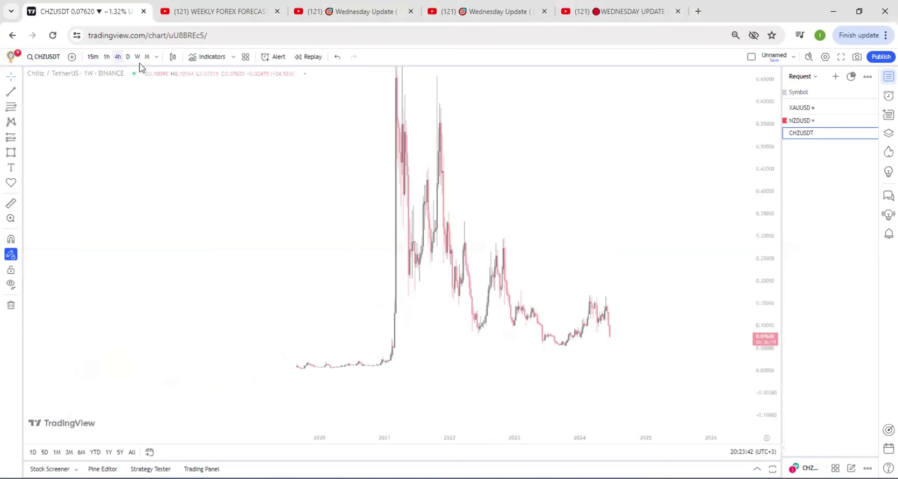
pyautogui.moveTo(439, 425)
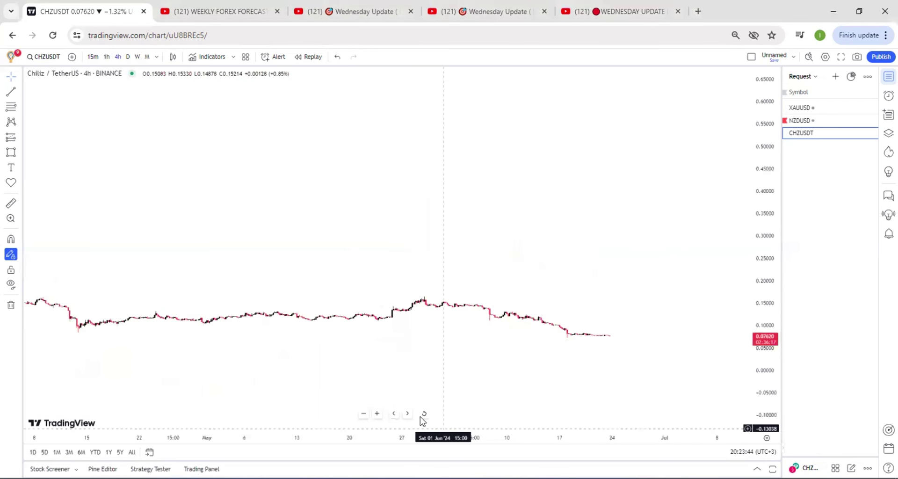
pyautogui.click(422, 413)
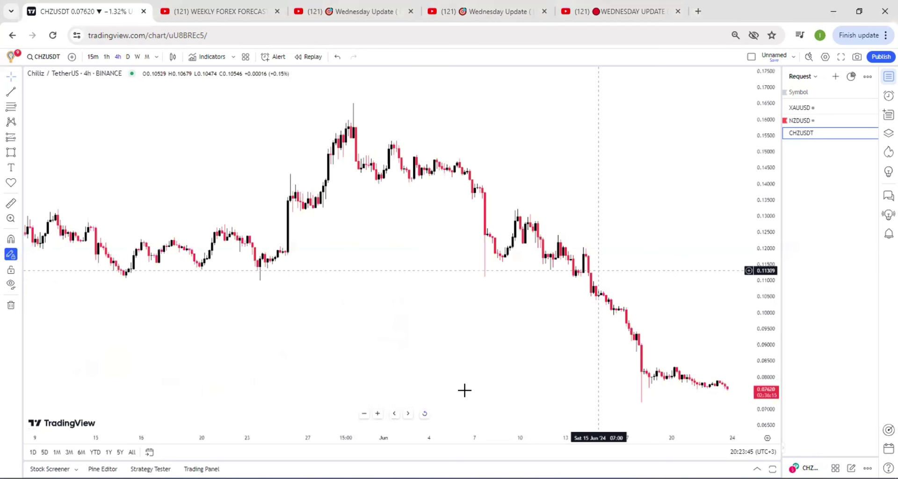
pyautogui.hscroll(5, 374, 149)
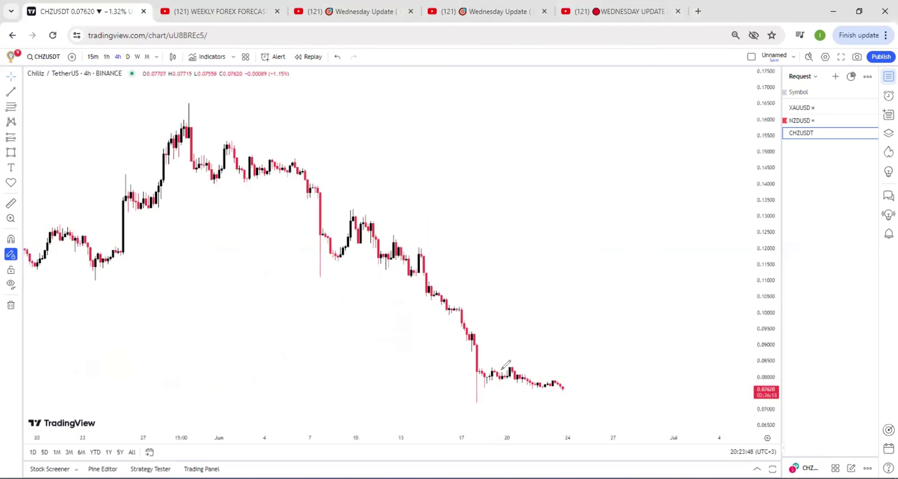
# - Sketch a wave rallying toward 0.095 with level lines, a steep projected drop and a rebound hook
pyautogui.moveTo(471, 400)
pyautogui.mouseDown()
pyautogui.moveTo(530, 383)
pyautogui.moveTo(581, 326)
pyautogui.mouseUp()
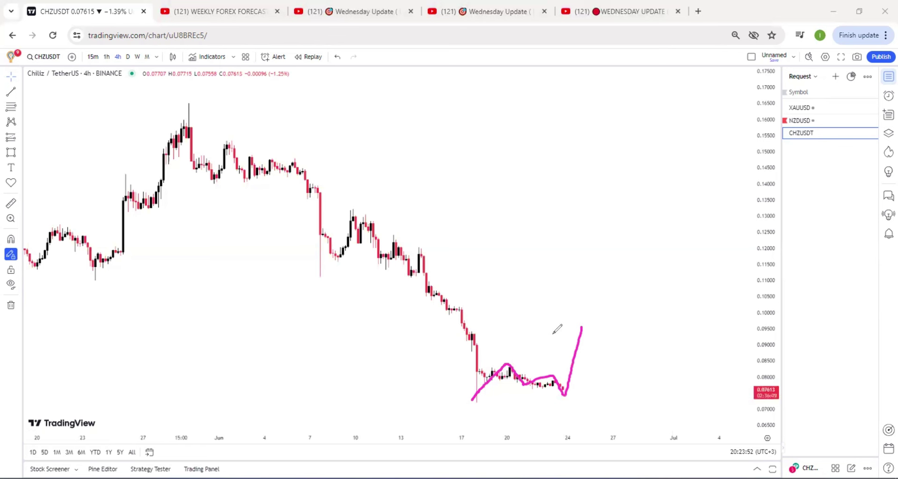
pyautogui.moveTo(480, 332); pyautogui.dragTo(531, 331)
pyautogui.moveTo(484, 348); pyautogui.dragTo(601, 339)
pyautogui.moveTo(588, 329); pyautogui.dragTo(616, 438)
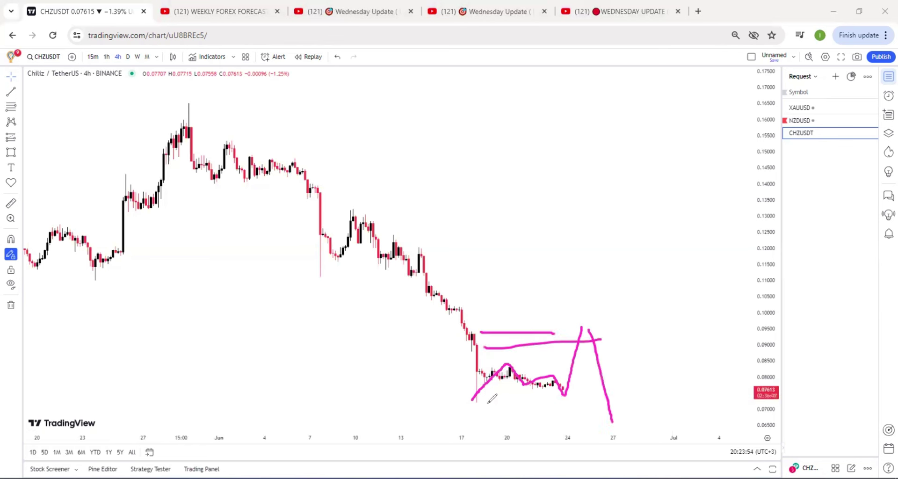
pyautogui.moveTo(469, 406); pyautogui.dragTo(592, 401)
pyautogui.moveTo(614, 428)
pyautogui.mouseDown()
pyautogui.moveTo(638, 430)
pyautogui.moveTo(701, 201)
pyautogui.moveTo(714, 215)
pyautogui.mouseUp()
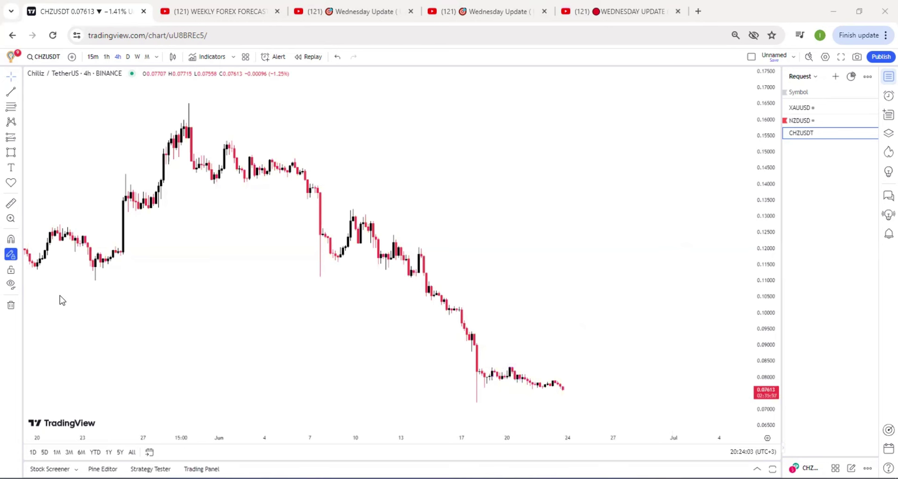
# - Switch to the YouTube List watchlist, open XAUUSD, and sketch a drop toward about 2,315 with a level
pyautogui.hotkey('shift', 'w')
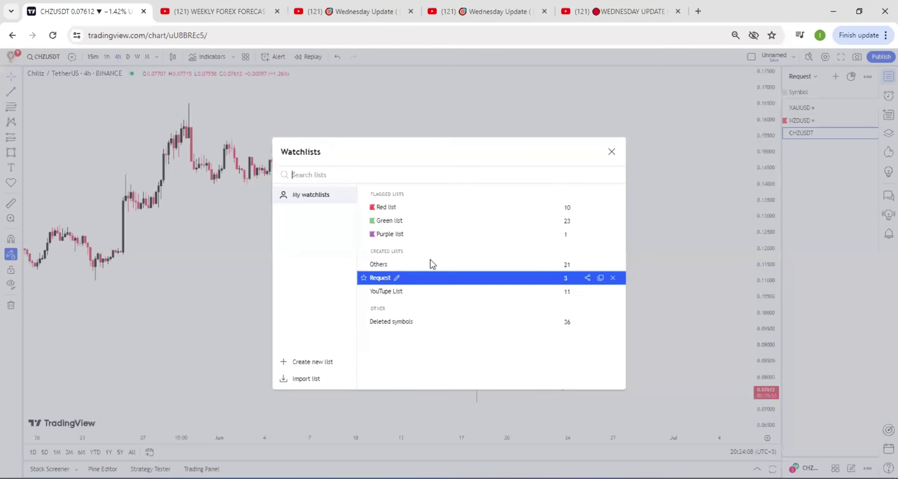
pyautogui.click(452, 295)
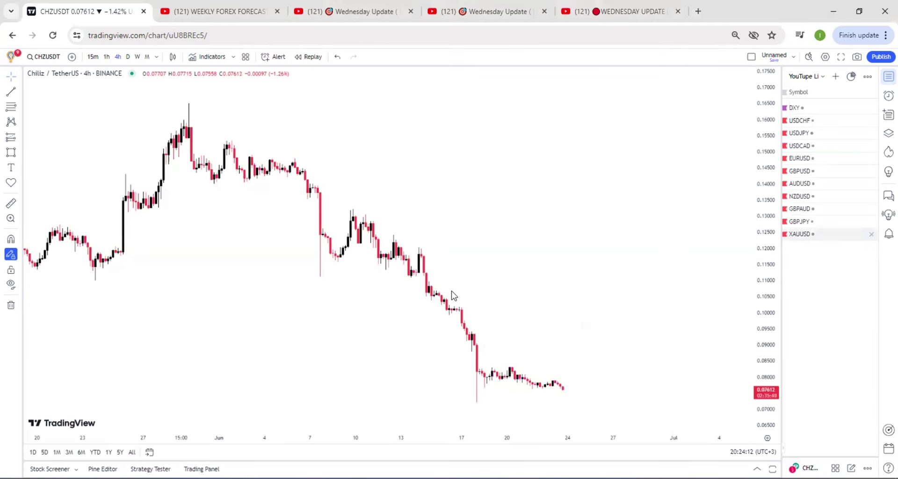
pyautogui.click(799, 234)
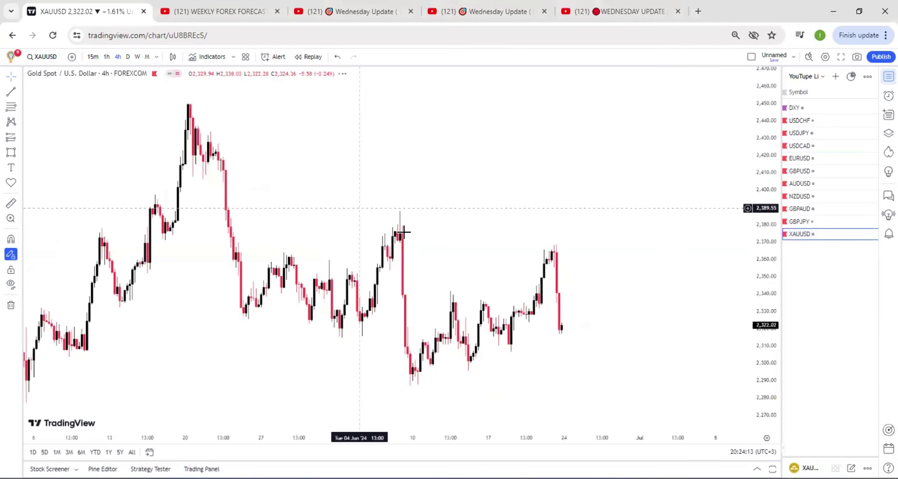
pyautogui.moveTo(558, 336)
pyautogui.mouseDown()
pyautogui.moveTo(566, 311)
pyautogui.moveTo(587, 328)
pyautogui.moveTo(597, 293)
pyautogui.moveTo(557, 279)
pyautogui.moveTo(639, 278)
pyautogui.moveTo(554, 290)
pyautogui.moveTo(612, 364)
pyautogui.moveTo(613, 415)
pyautogui.mouseUp()
pyautogui.moveTo(552, 346); pyautogui.dragTo(623, 354)
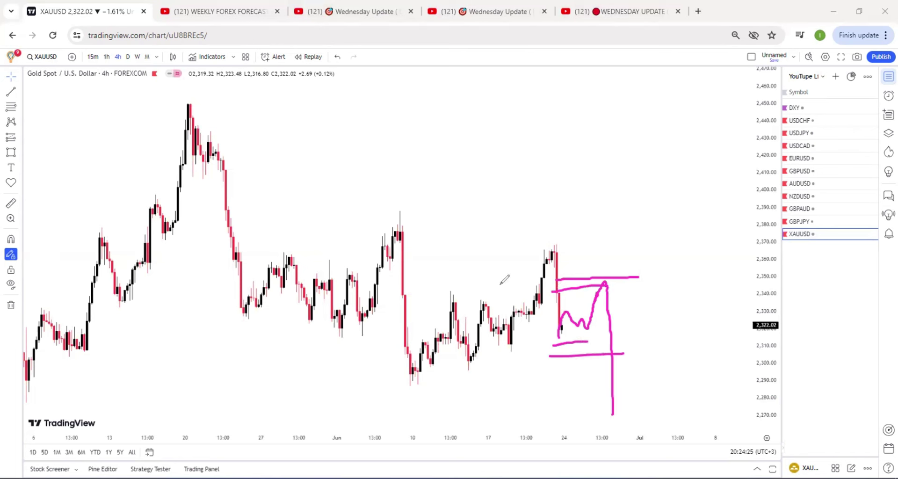
# - Draw a rising zigzag up to a level near 2,345, a sharp drop from it, and a hooked arrow
pyautogui.moveTo(562, 338)
pyautogui.mouseDown()
pyautogui.moveTo(588, 319)
pyautogui.moveTo(604, 321)
pyautogui.moveTo(611, 300)
pyautogui.mouseUp()
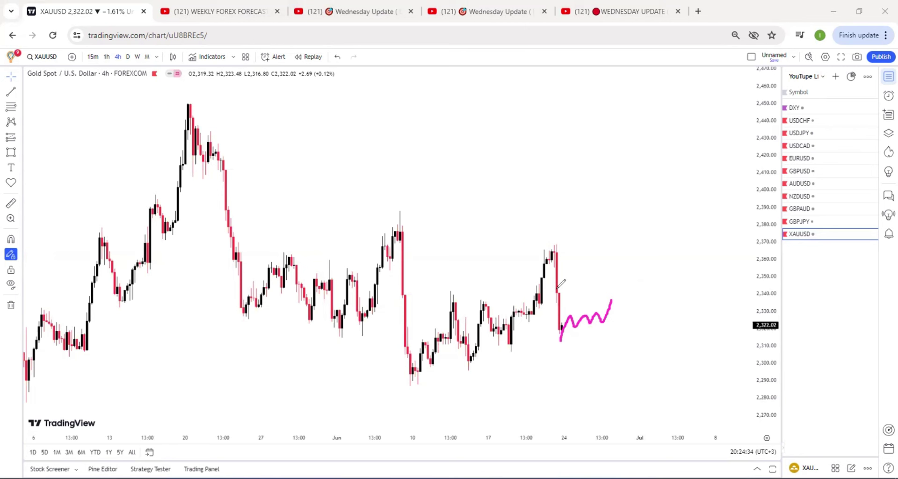
pyautogui.moveTo(557, 289); pyautogui.dragTo(621, 287)
pyautogui.moveTo(552, 293); pyautogui.dragTo(623, 290)
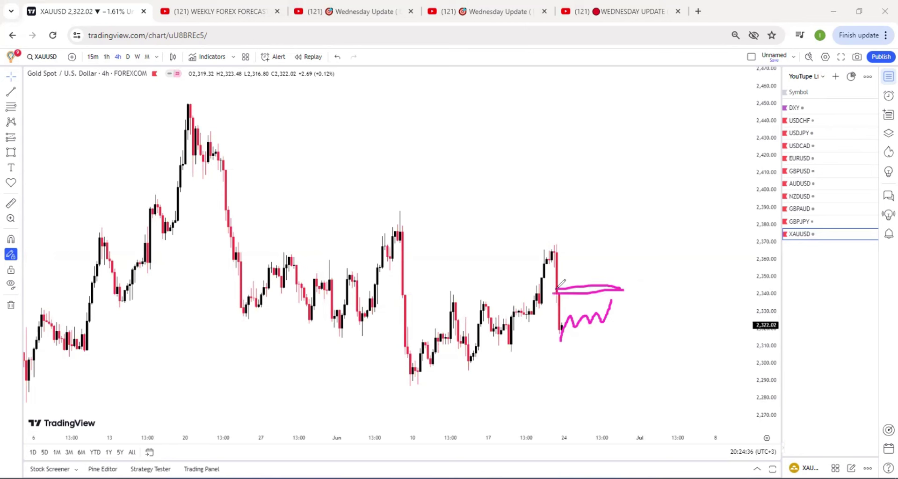
pyautogui.moveTo(605, 320); pyautogui.dragTo(617, 290)
pyautogui.moveTo(617, 289); pyautogui.dragTo(624, 396)
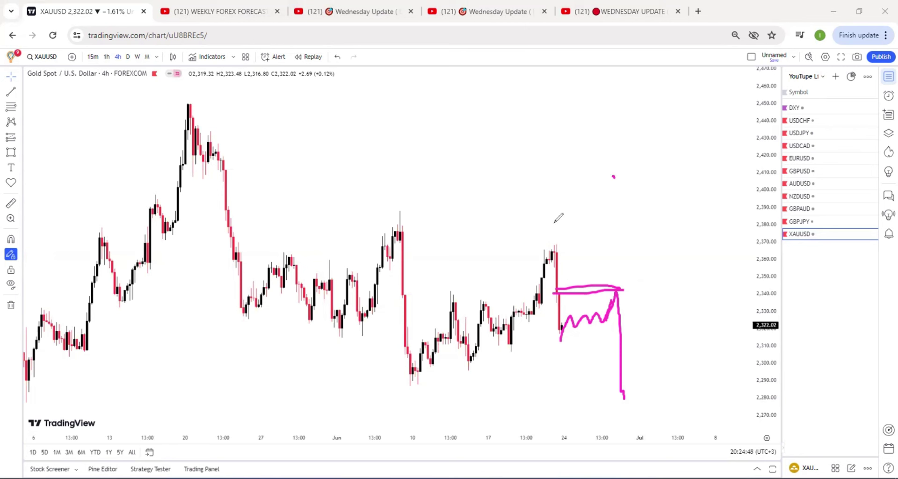
pyautogui.moveTo(613, 176); pyautogui.dragTo(640, 220)
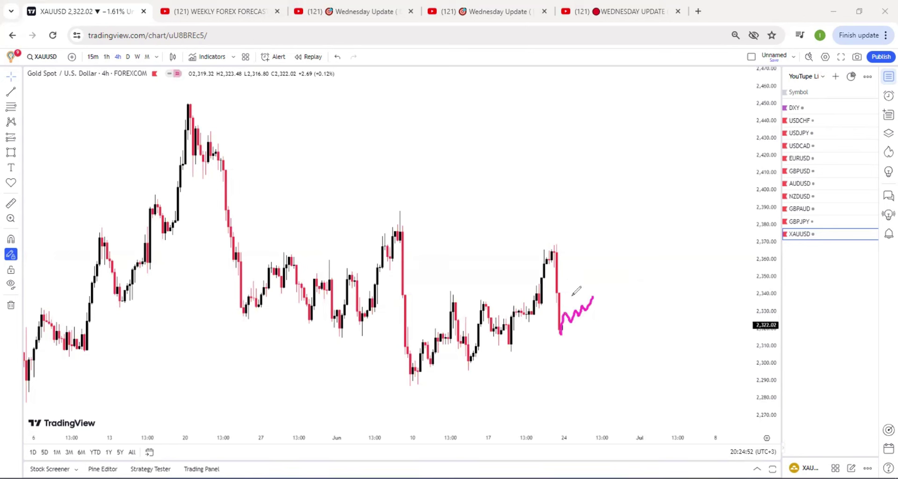
pyautogui.moveTo(554, 285); pyautogui.dragTo(572, 295)
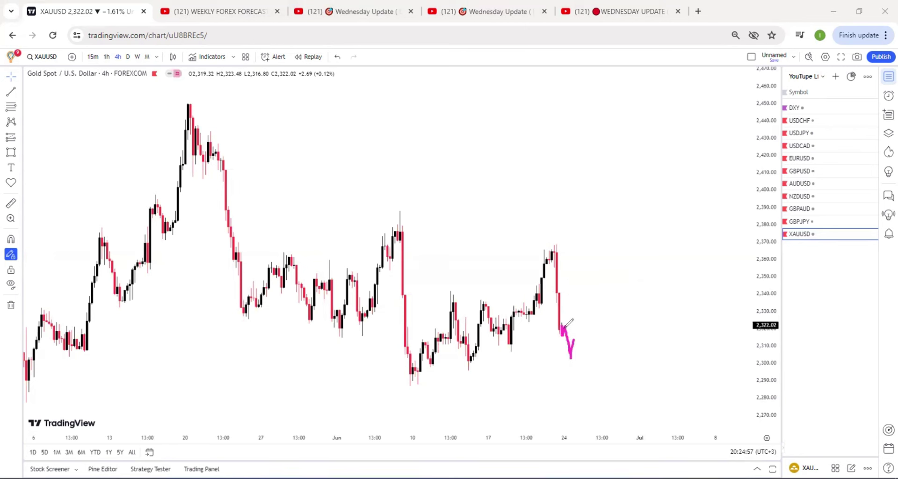
# - Draw a stepped fall from the latest gold candle toward 2,285, plus a drop stroke and two hooked rebound arrows
pyautogui.moveTo(577, 346)
pyautogui.mouseDown()
pyautogui.moveTo(583, 384)
pyautogui.moveTo(598, 390)
pyautogui.mouseUp()
pyautogui.moveTo(664, 216); pyautogui.dragTo(647, 273)
pyautogui.moveTo(634, 270)
pyautogui.mouseDown()
pyautogui.moveTo(667, 267)
pyautogui.moveTo(653, 323)
pyautogui.mouseUp()
pyautogui.moveTo(645, 315); pyautogui.dragTo(667, 319)
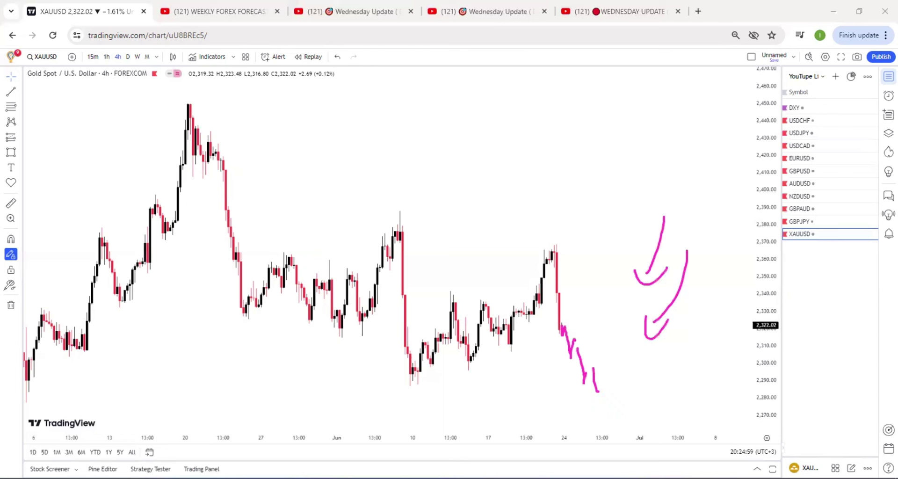